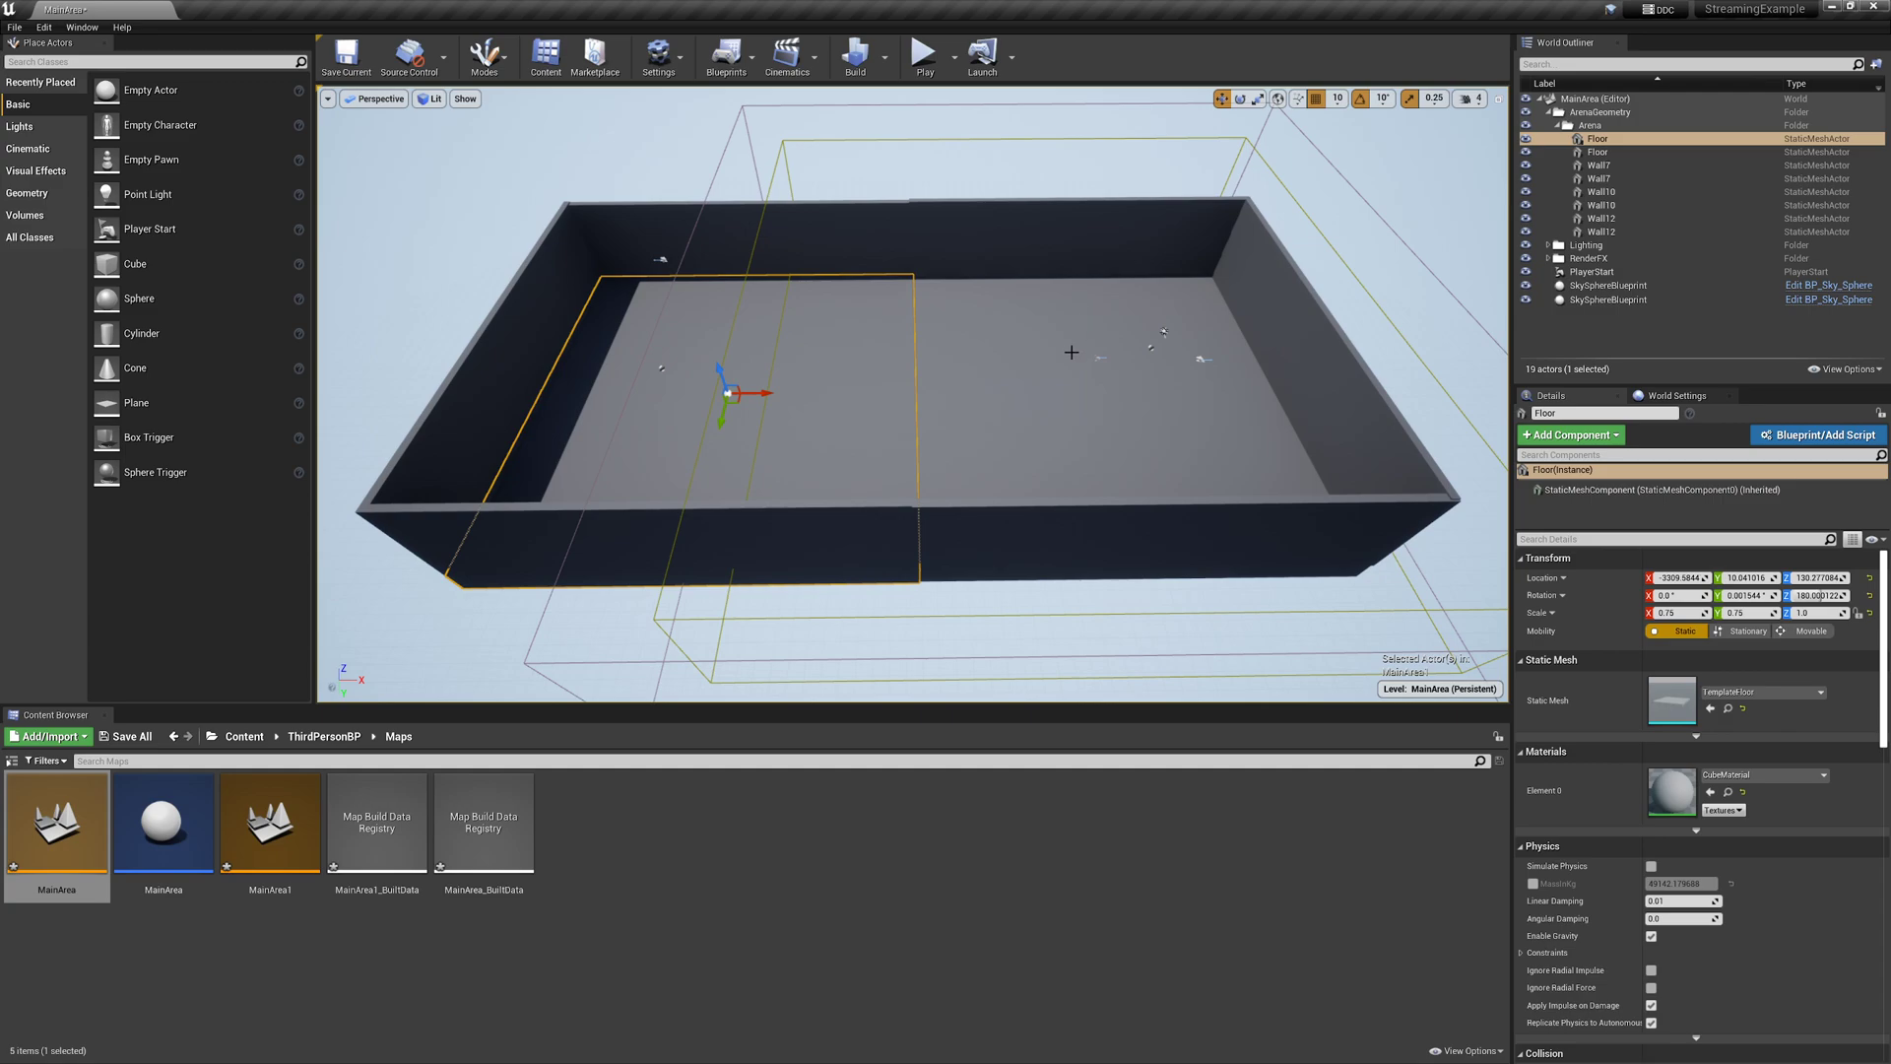
Select the right Floor mesh and show the Volumes category in Place Actors
{"action": "left_click", "coordinate": [1071, 352]}
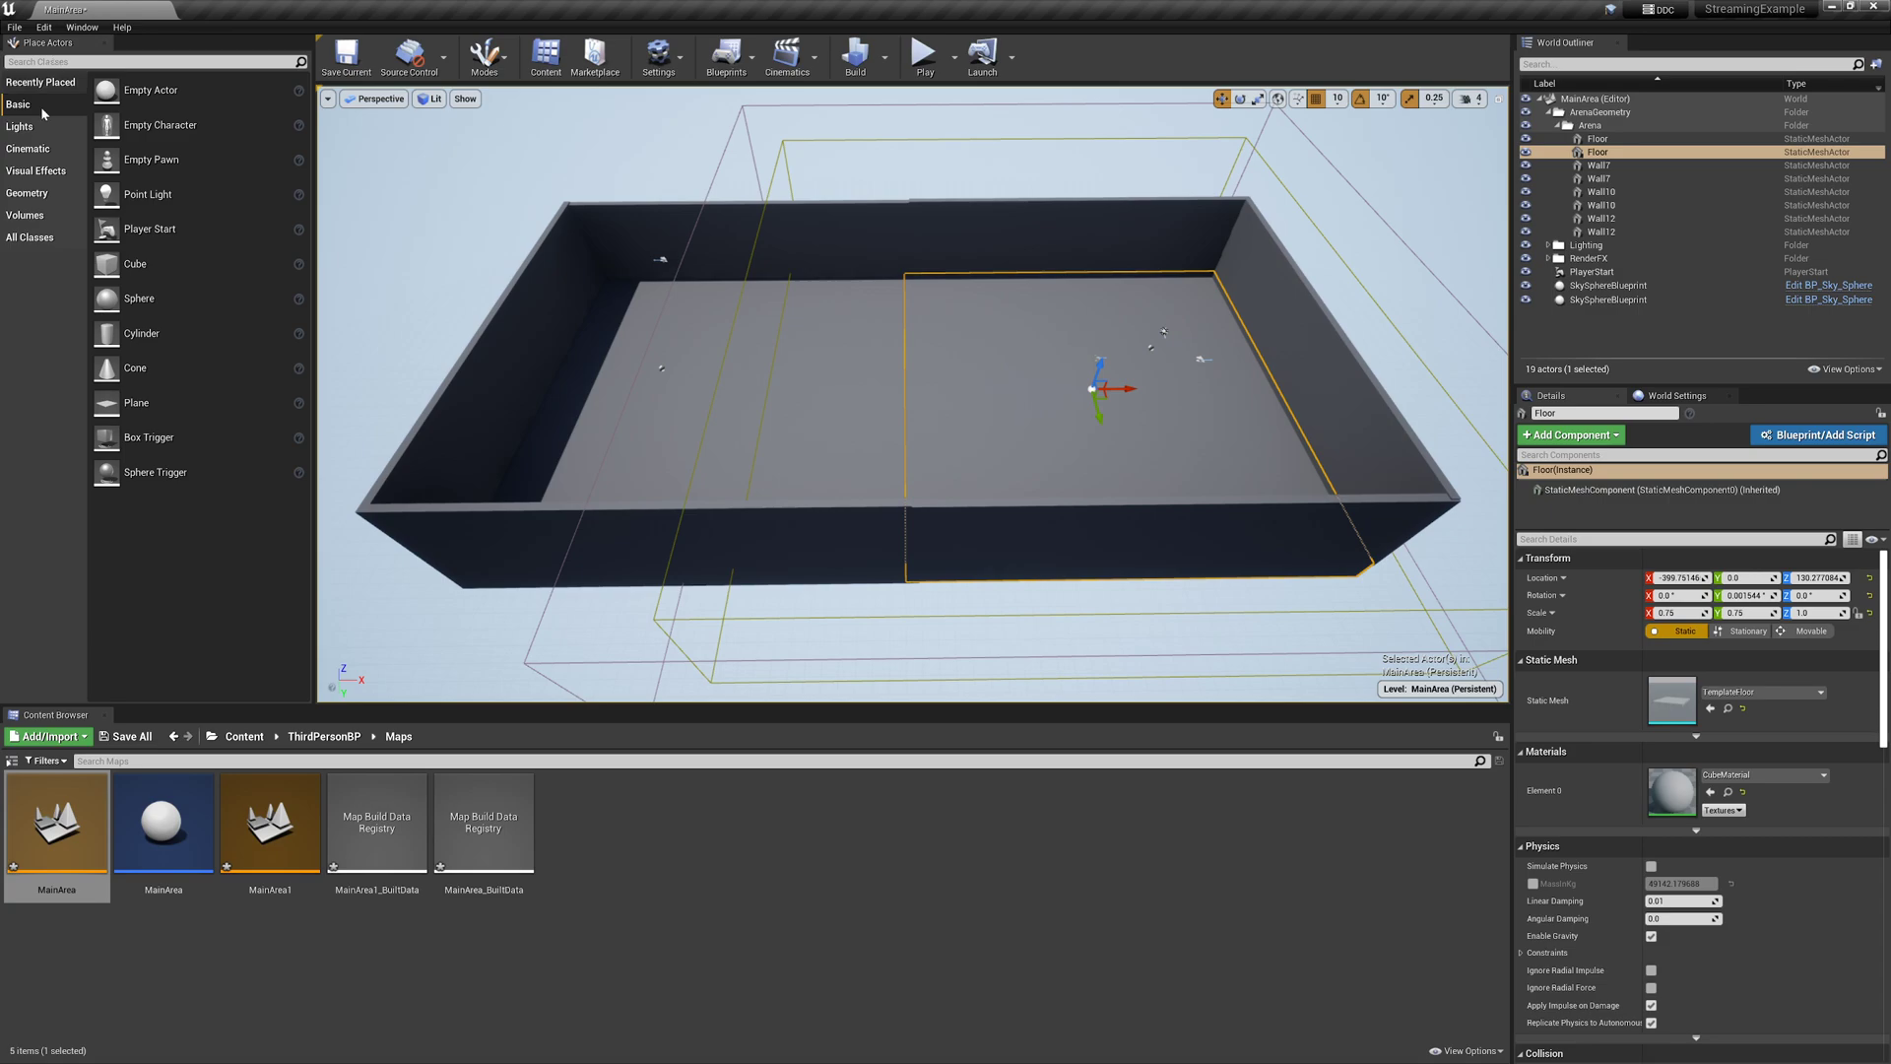
{"action": "left_click", "coordinate": [31, 216]}
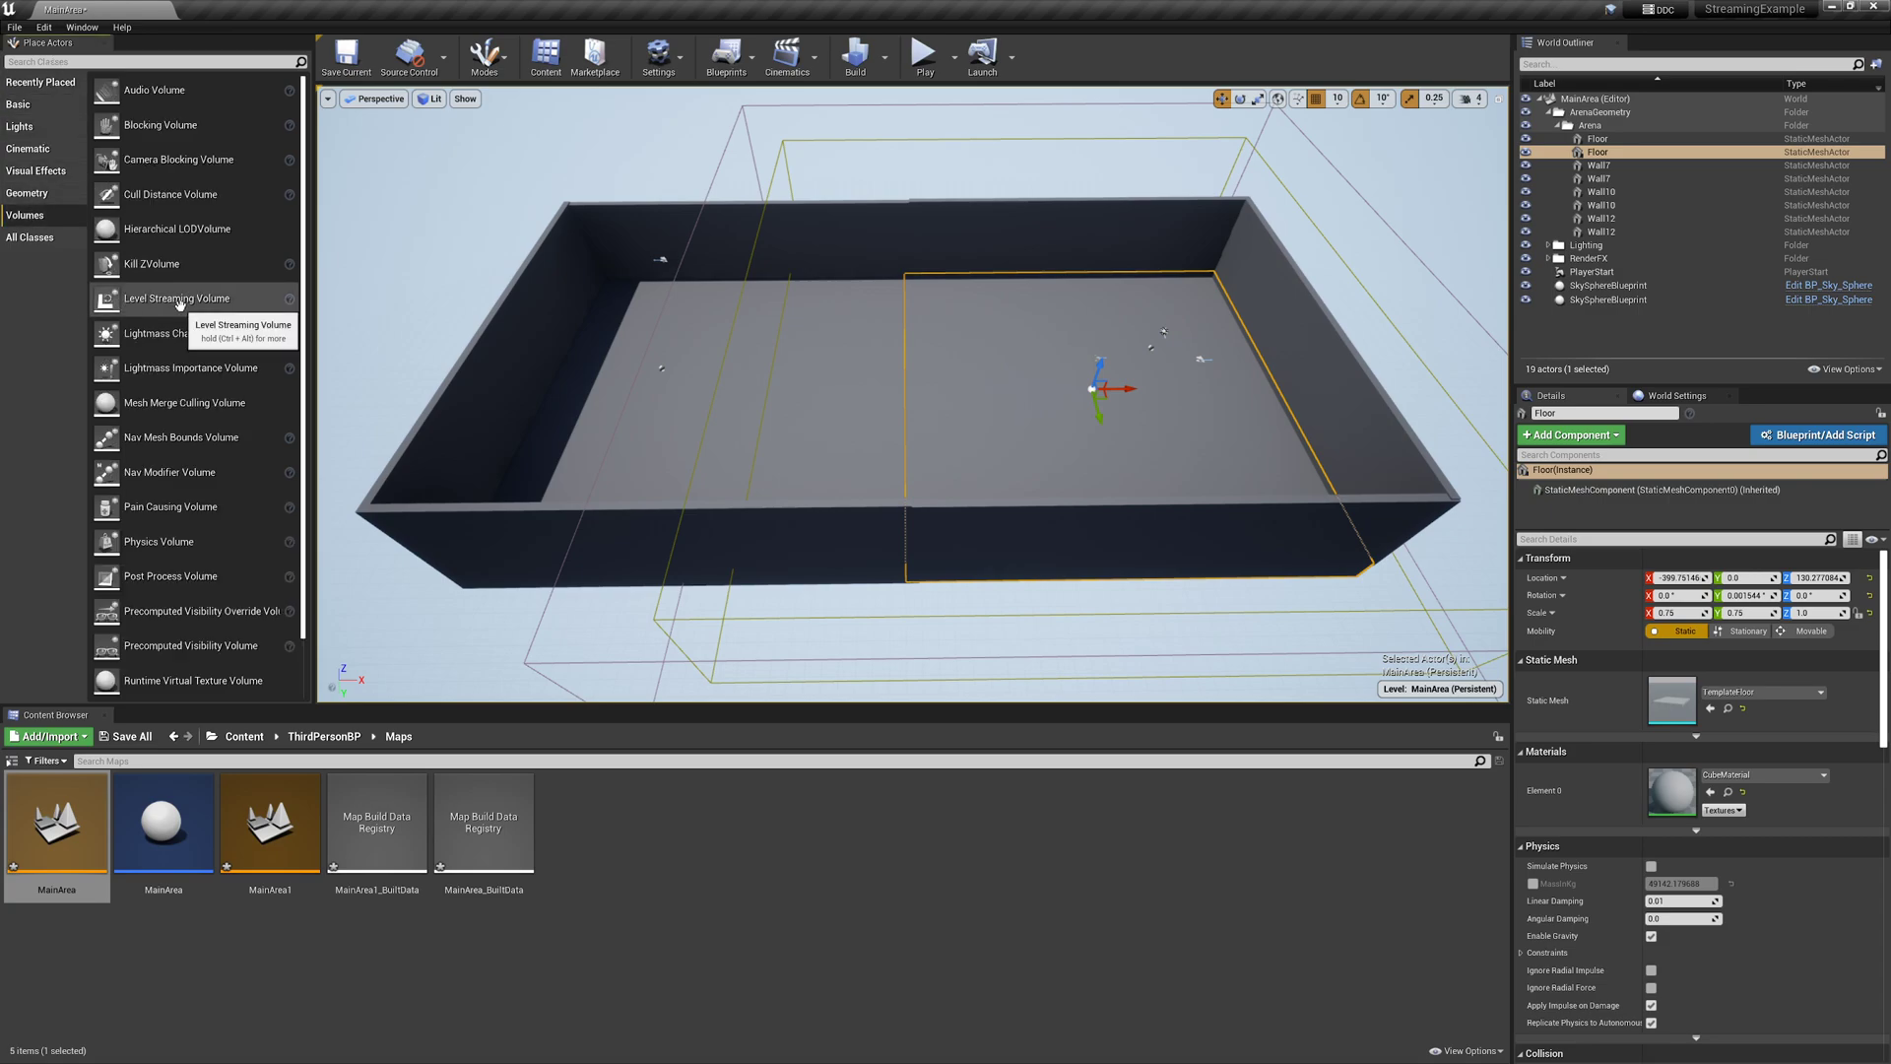
Drag a Level Streaming Volume from the Volumes list into the arena viewport
{"action": "left_click_drag", "start_coordinate": [180, 302], "coordinate": [941, 385]}
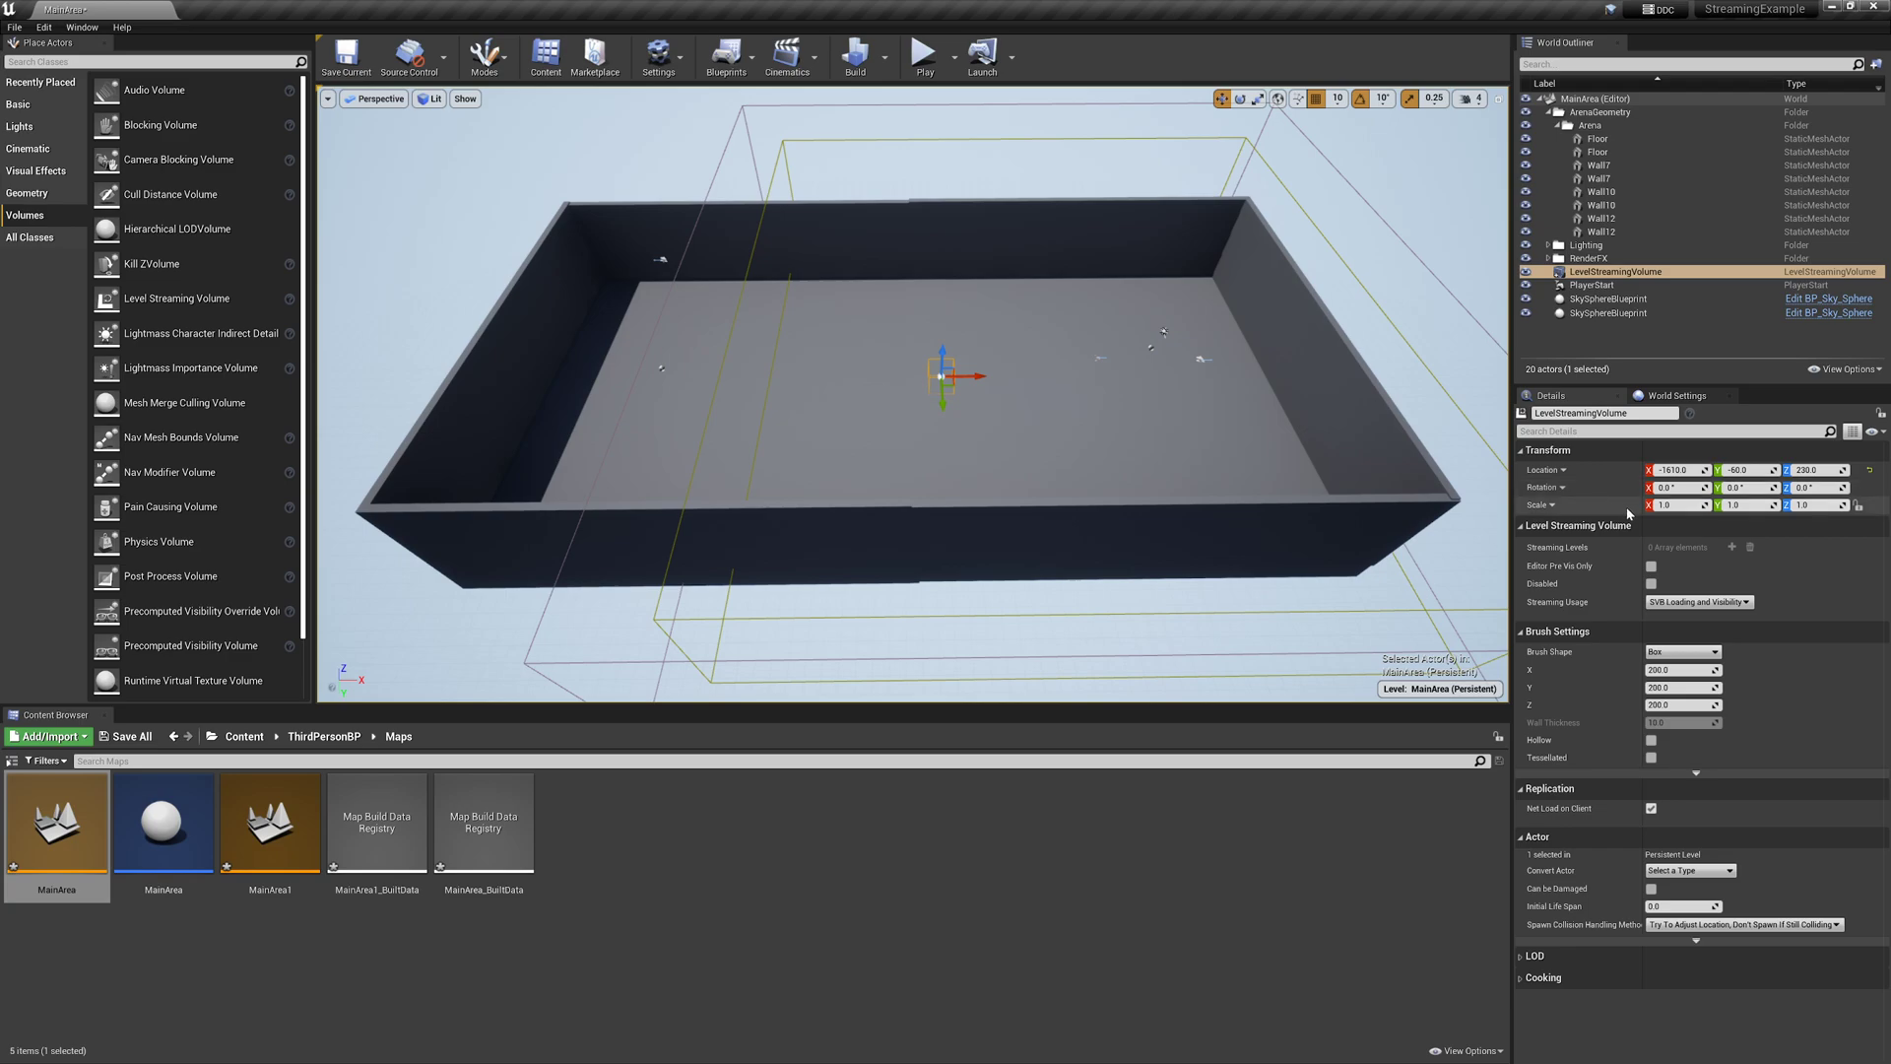
Give the streaming volume scale X 15, Y 19, slide it left over the arena, and save
{"action": "left_click_drag", "start_coordinate": [1675, 504], "coordinate": [1696, 505]}
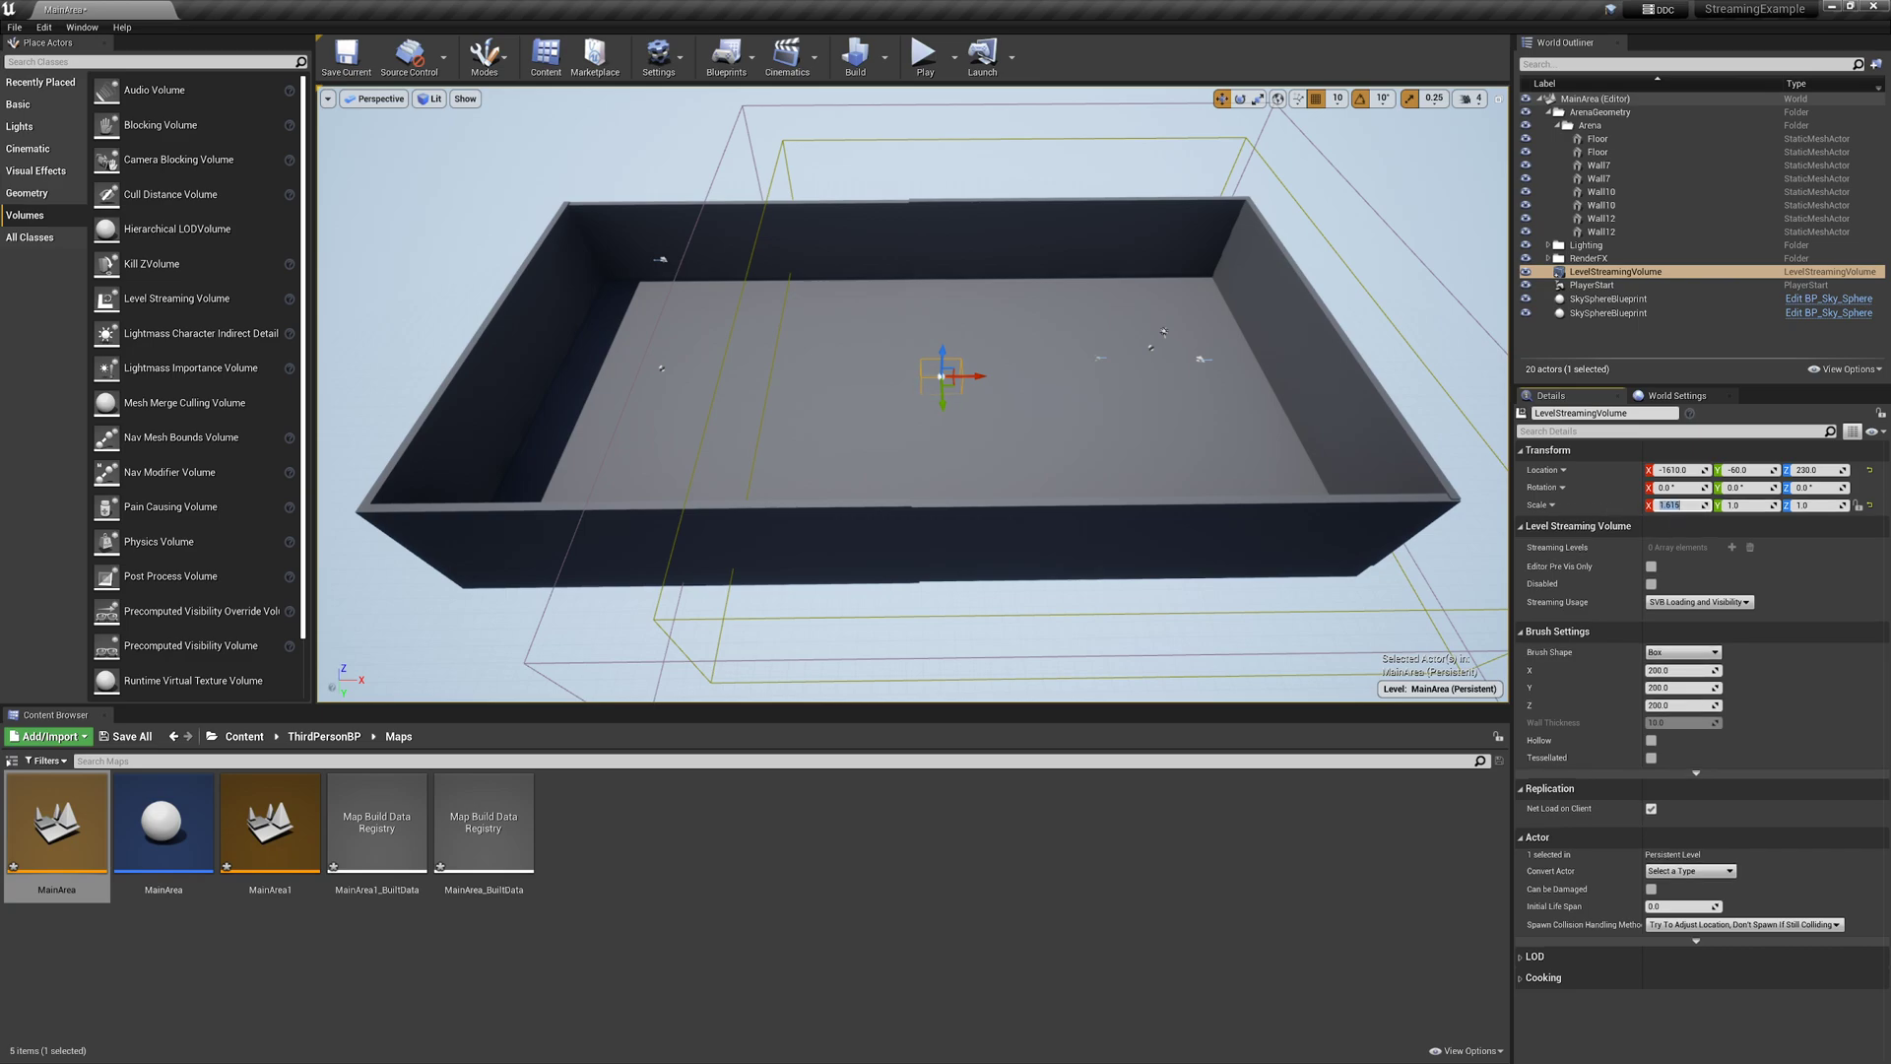
{"action": "type", "text": "15"}
{"action": "key", "text": "Tab"}
{"action": "key", "text": "BackSpace"}
{"action": "type", "text": "15"}
{"action": "key", "text": "Return"}
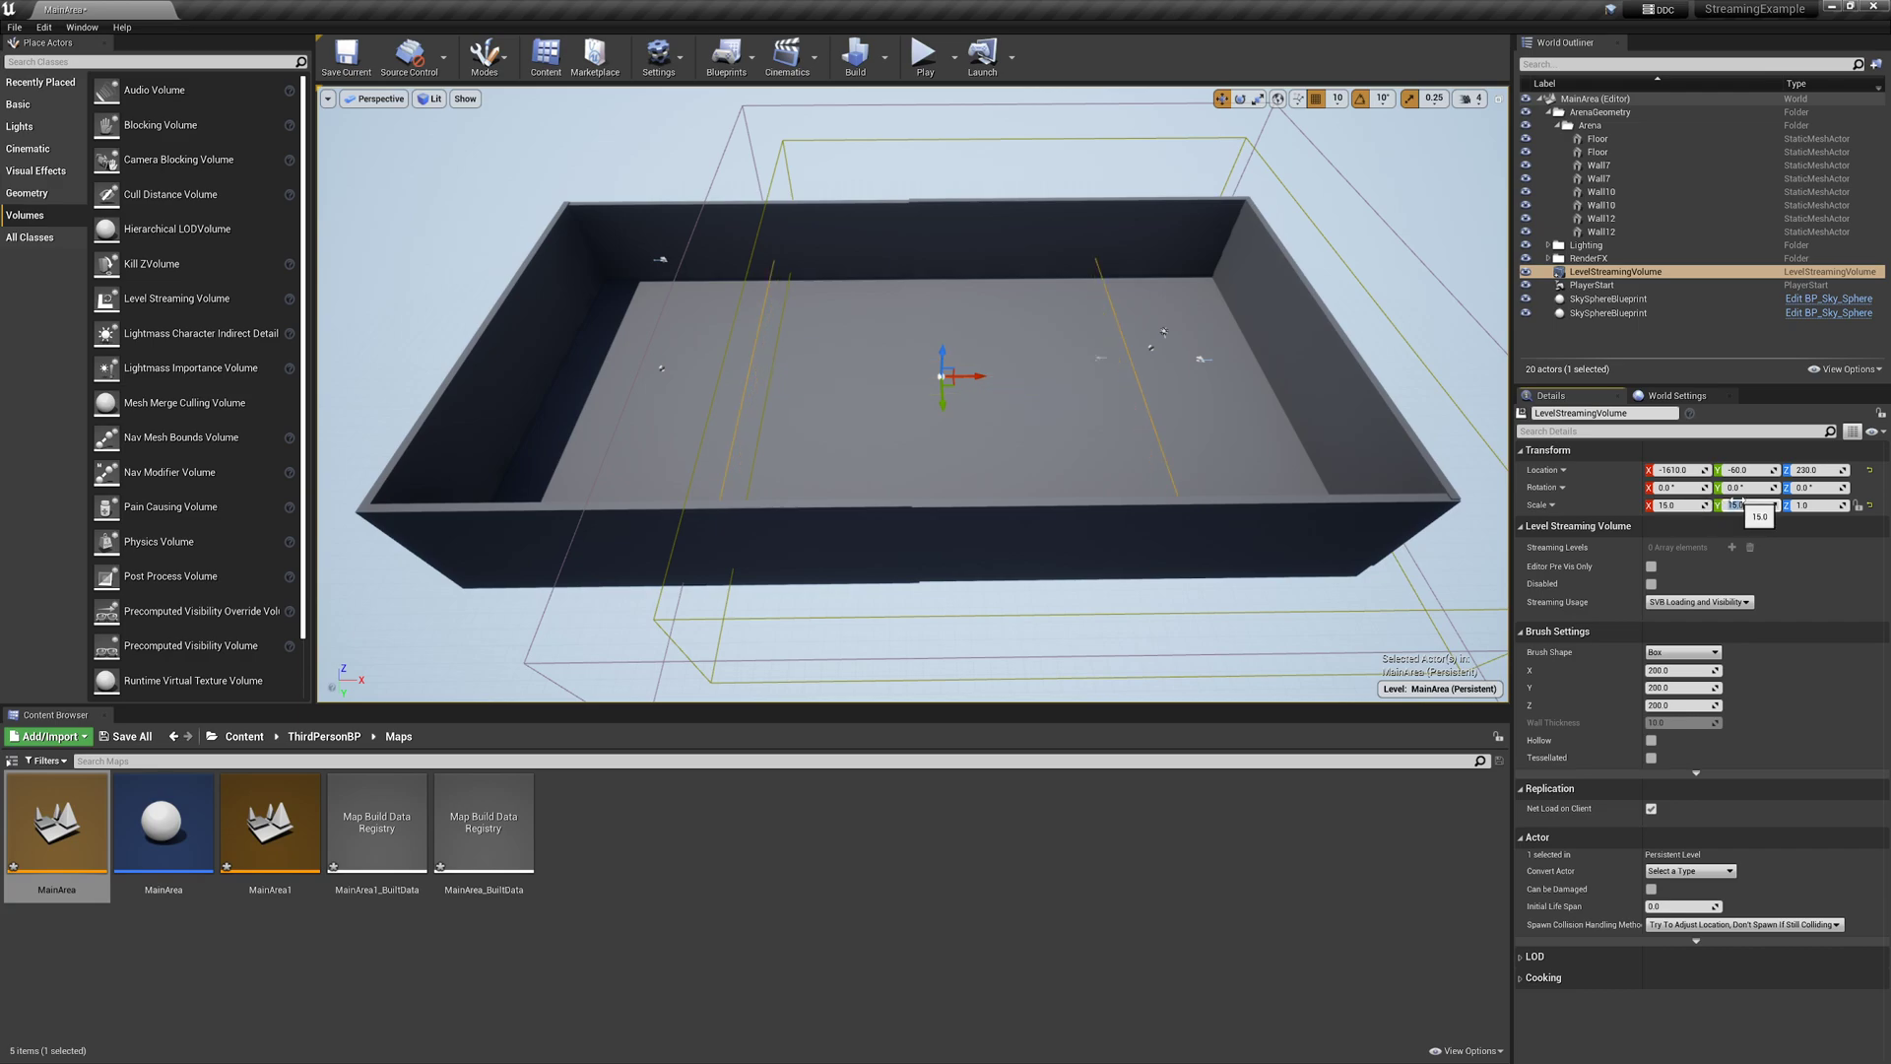
{"action": "key", "text": "BackSpace"}
{"action": "type", "text": "19"}
{"action": "key", "text": "Return"}
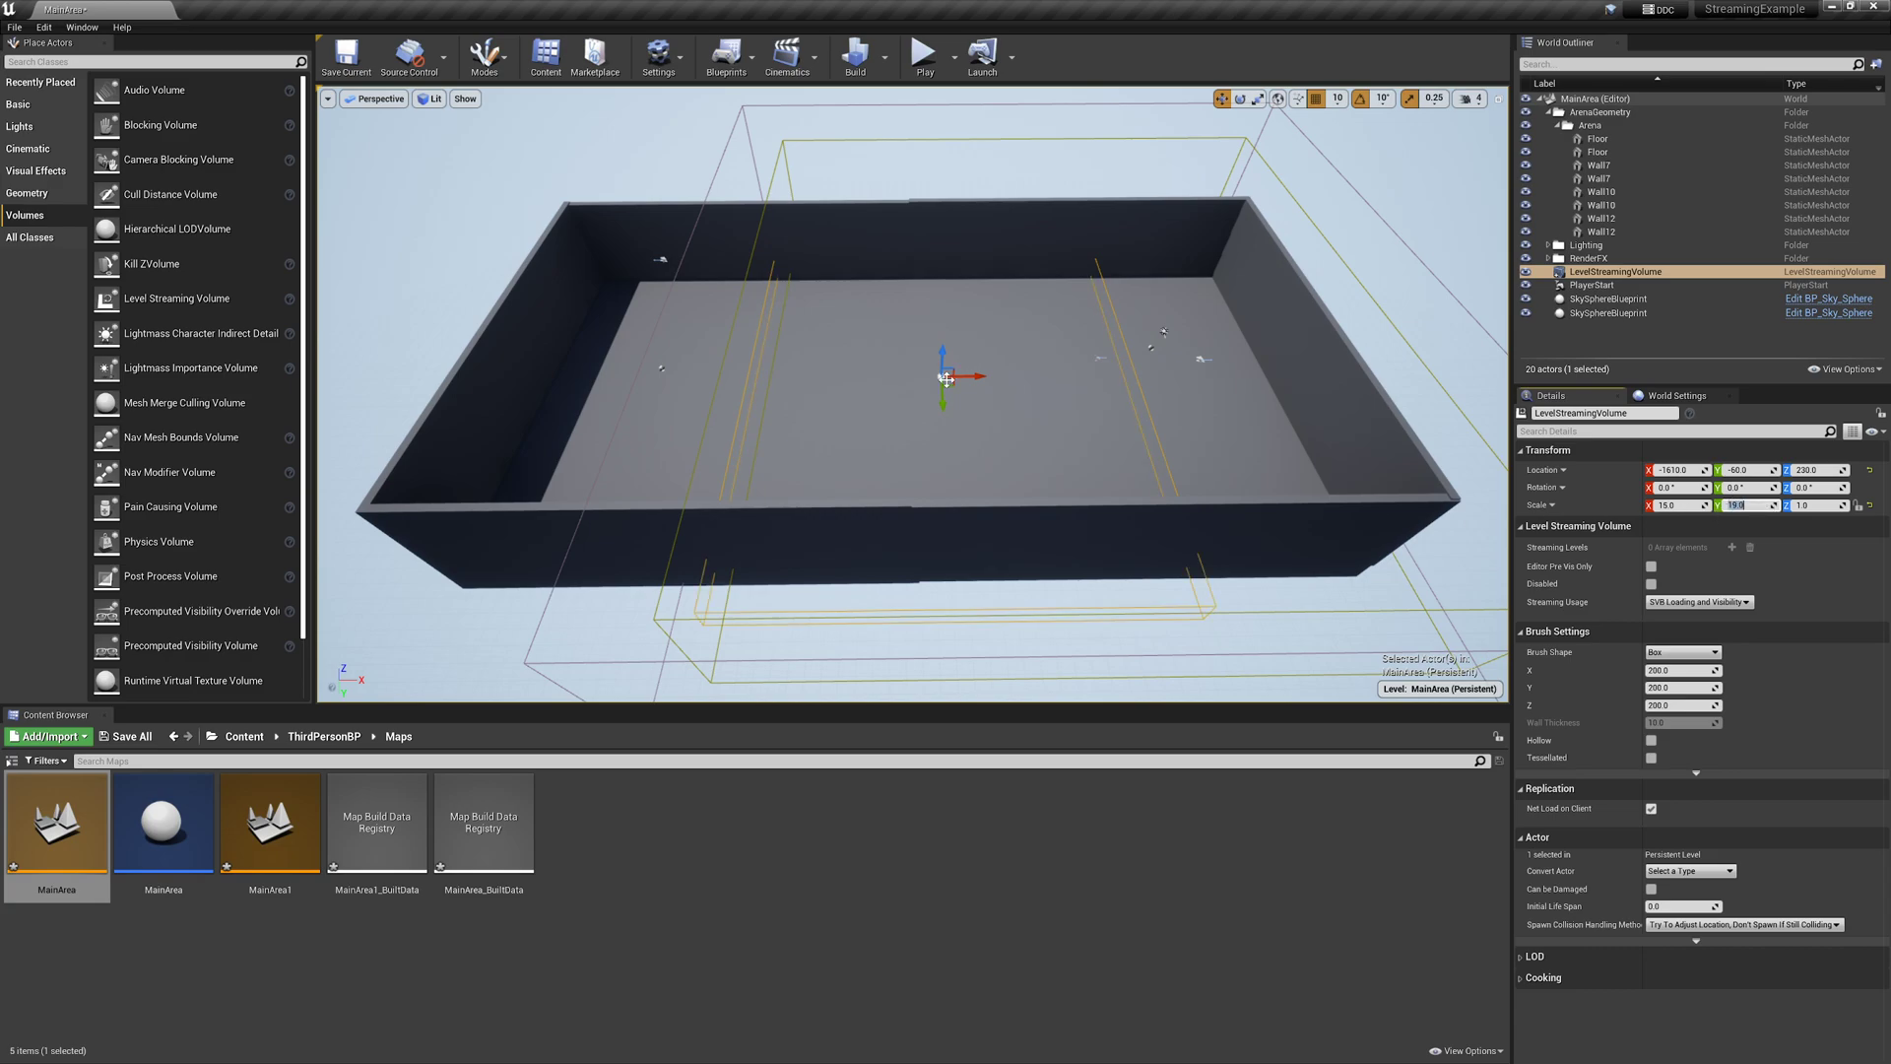
{"action": "left_click_drag", "start_coordinate": [980, 374], "coordinate": [806, 387]}
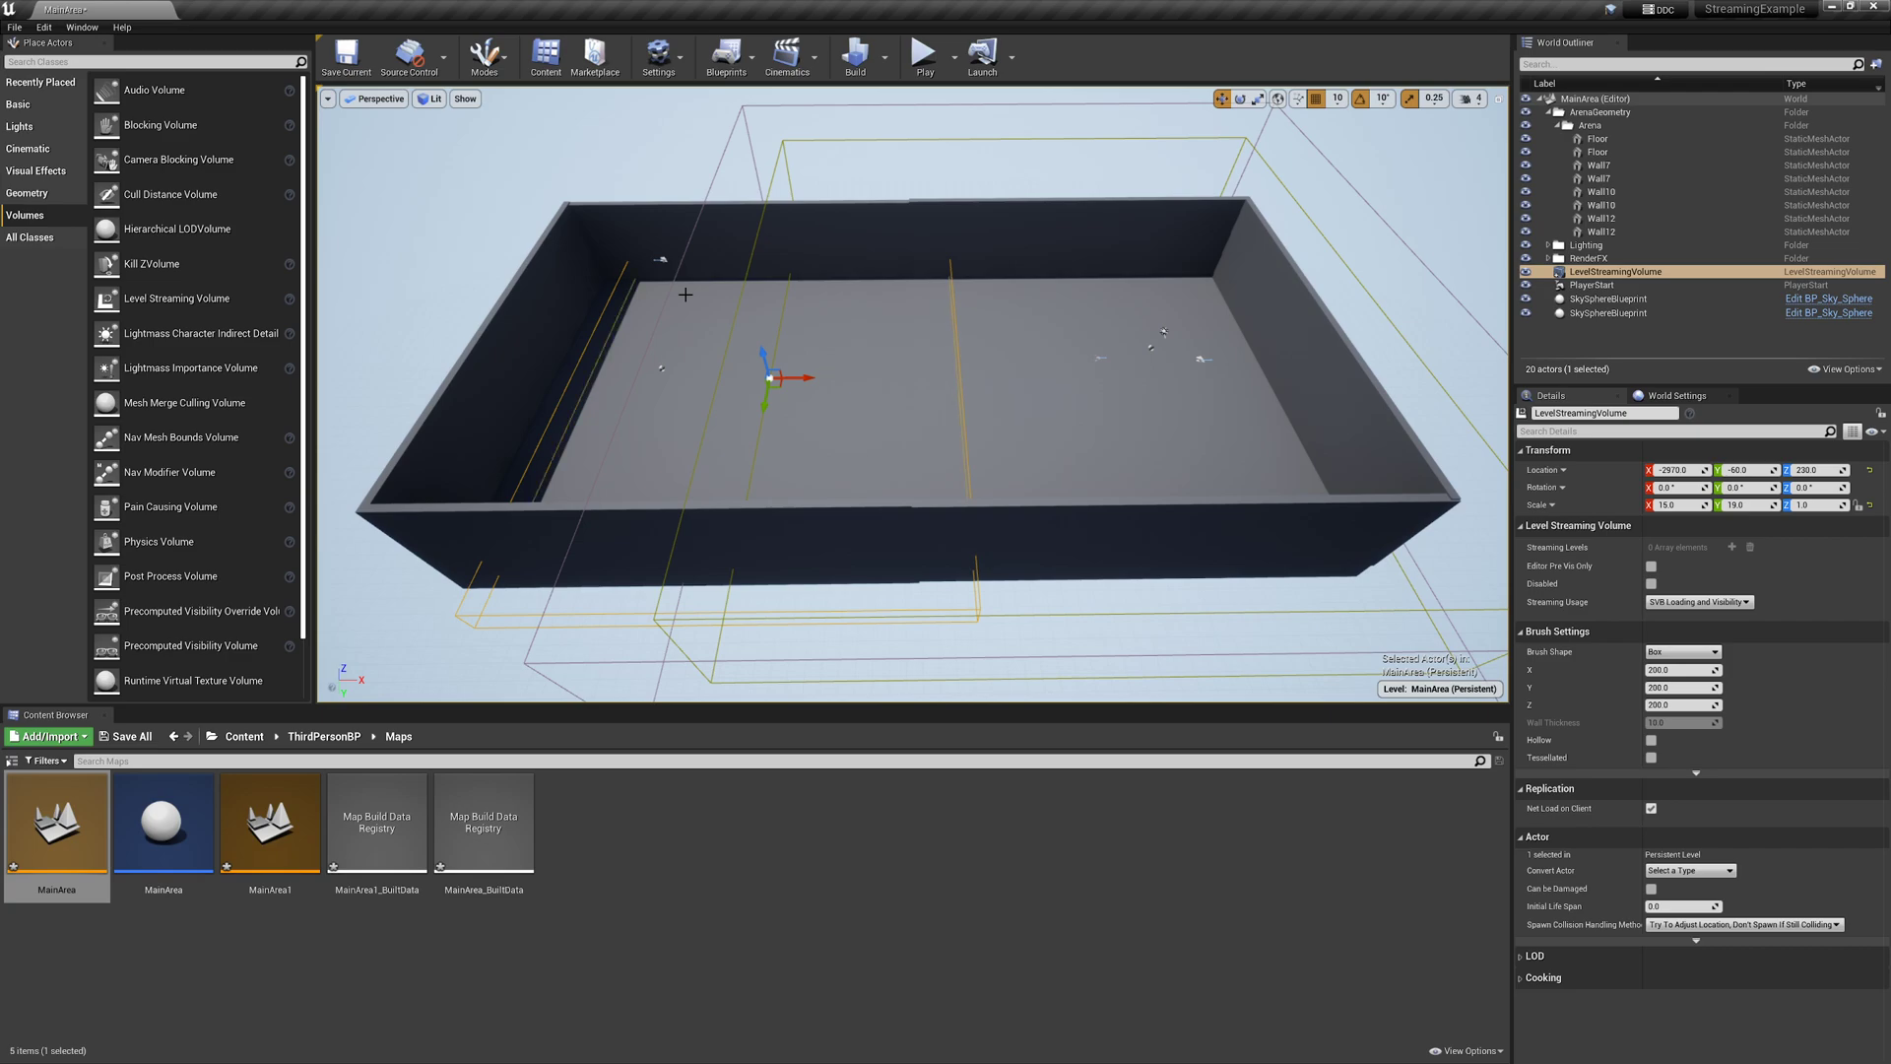
{"action": "left_click", "coordinate": [346, 57]}
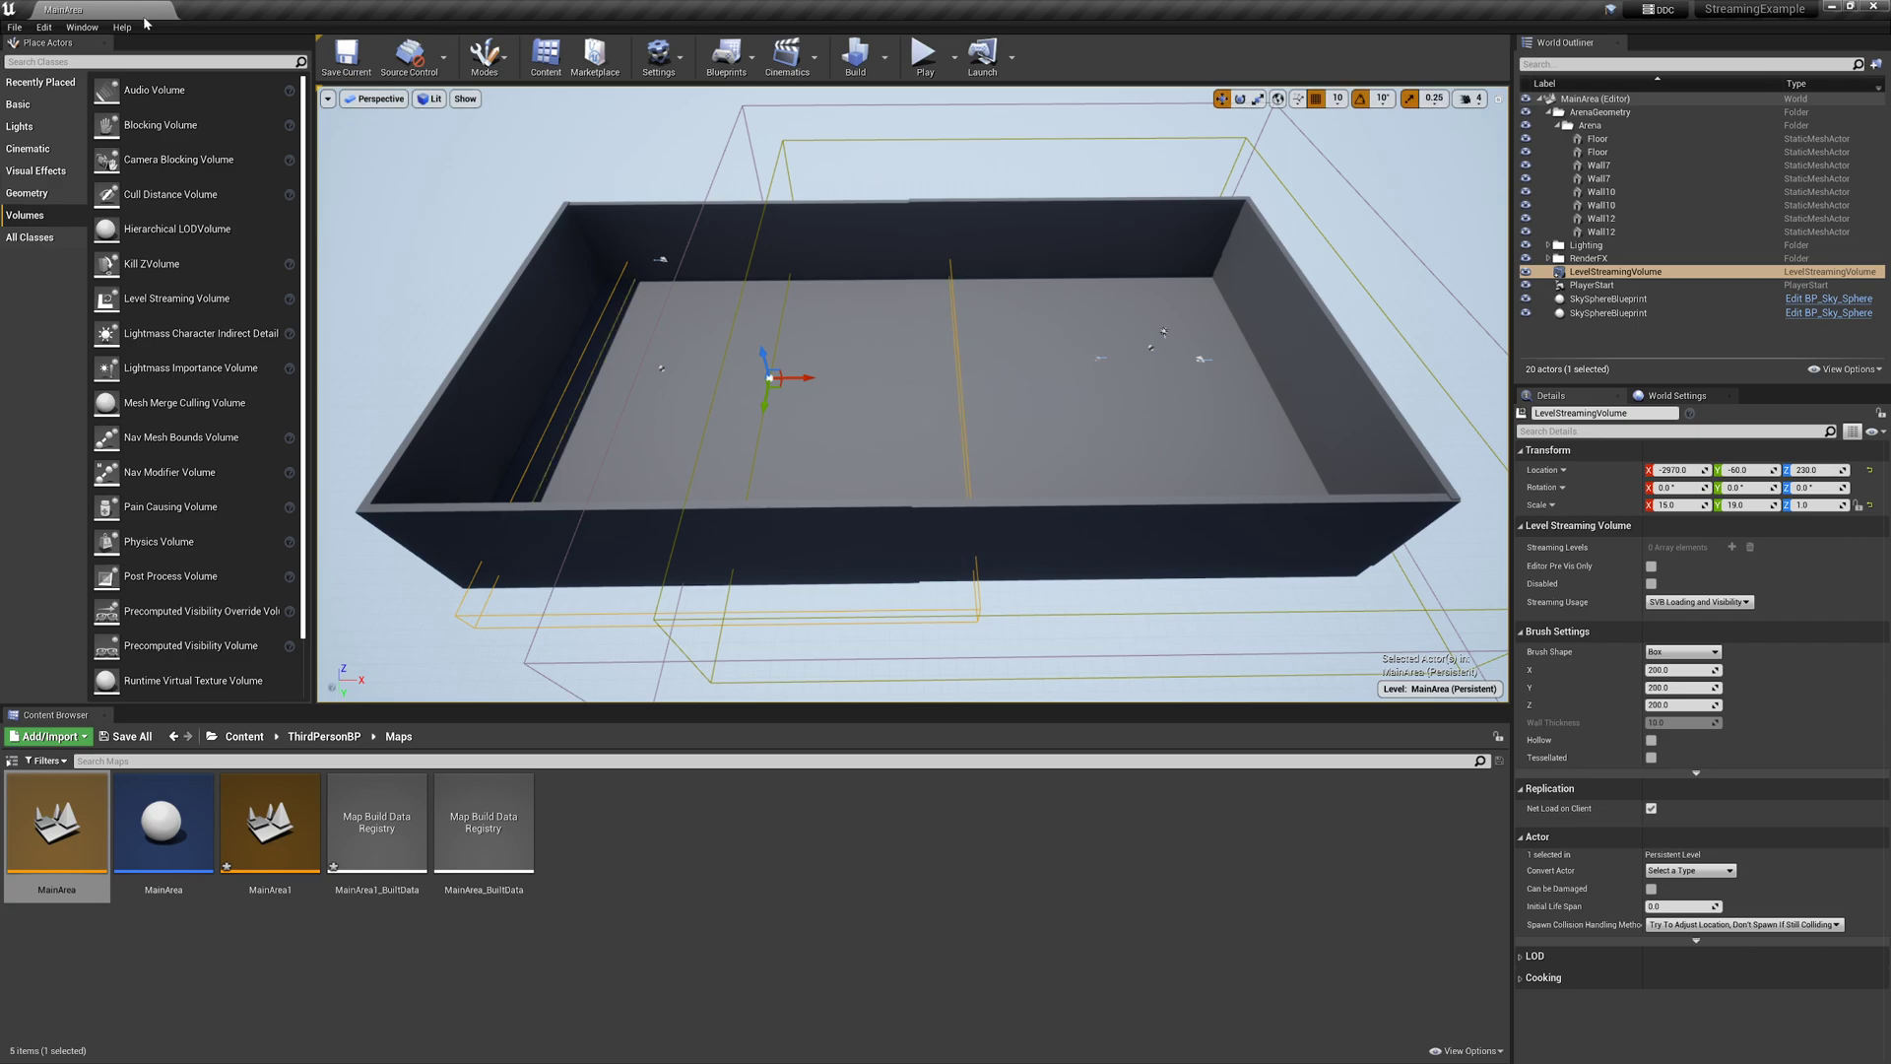
Open the Levels window via Window, select MainArea1, and show its Level Details
{"action": "left_click", "coordinate": [82, 27]}
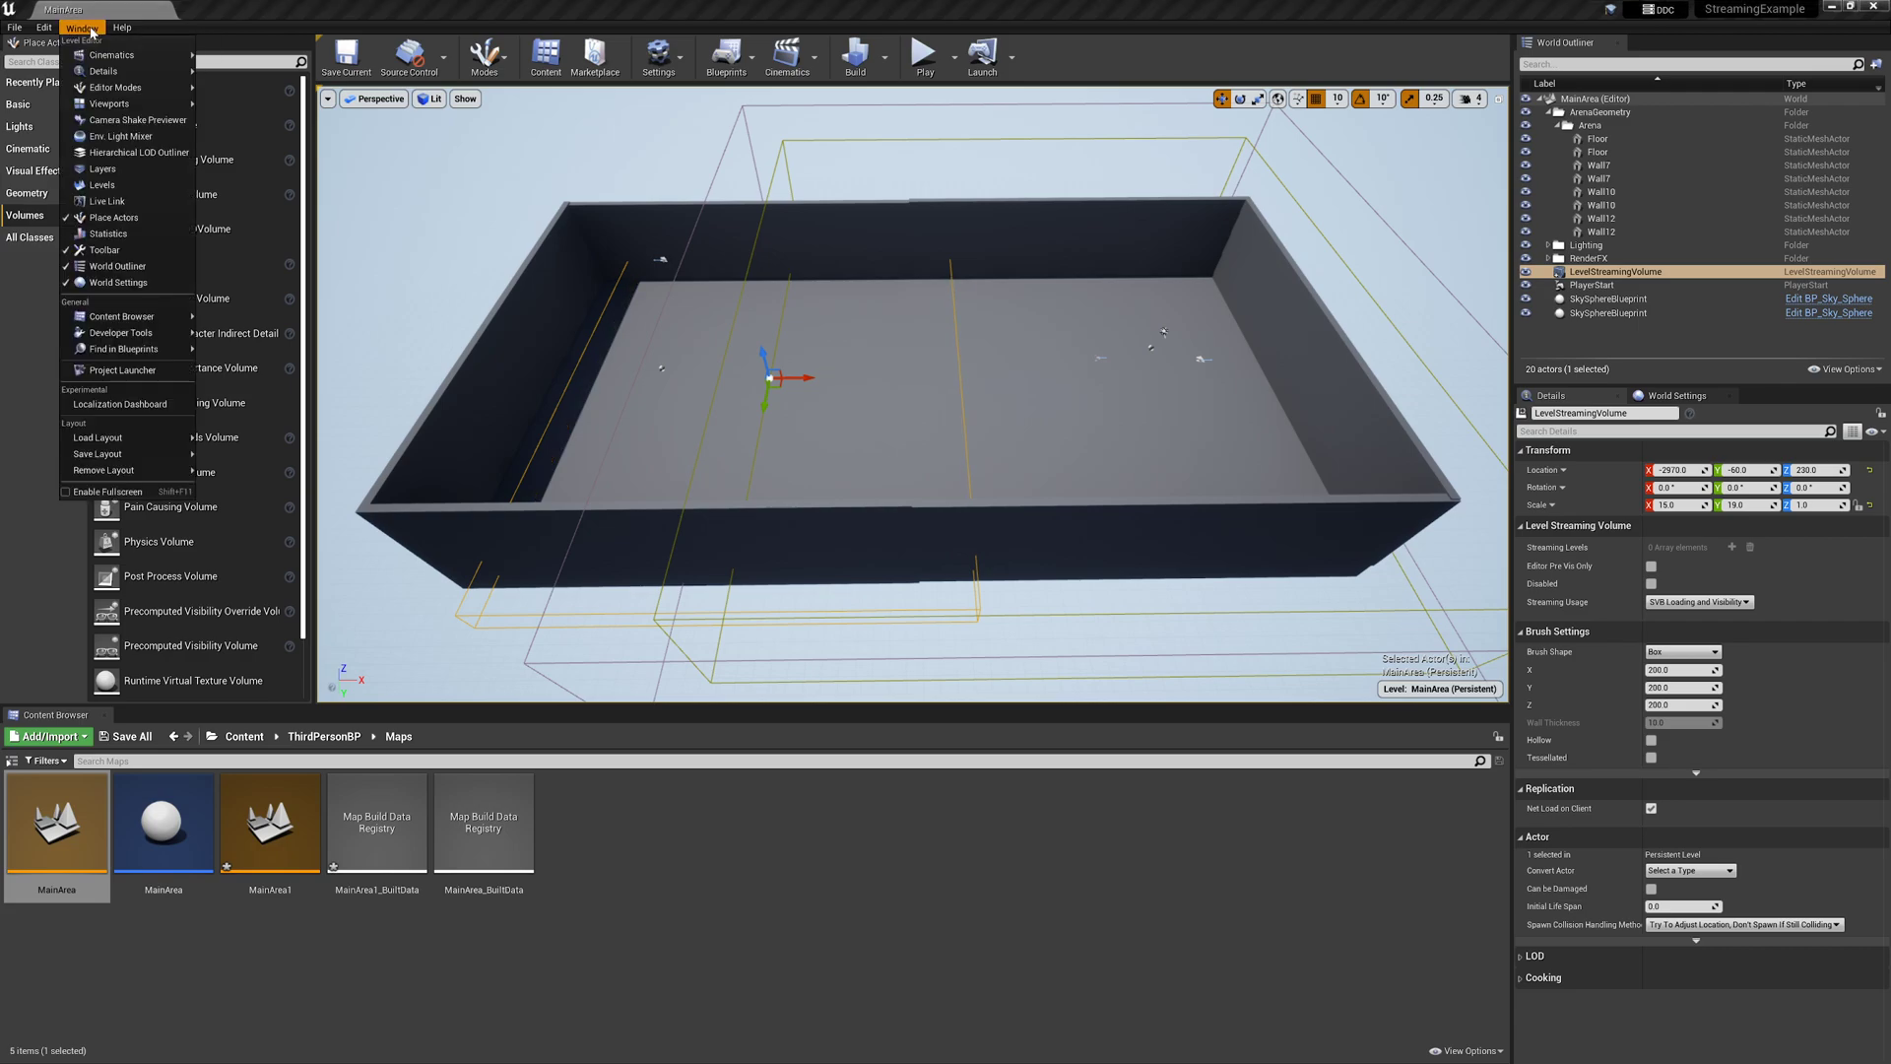
{"action": "left_click", "coordinate": [102, 185]}
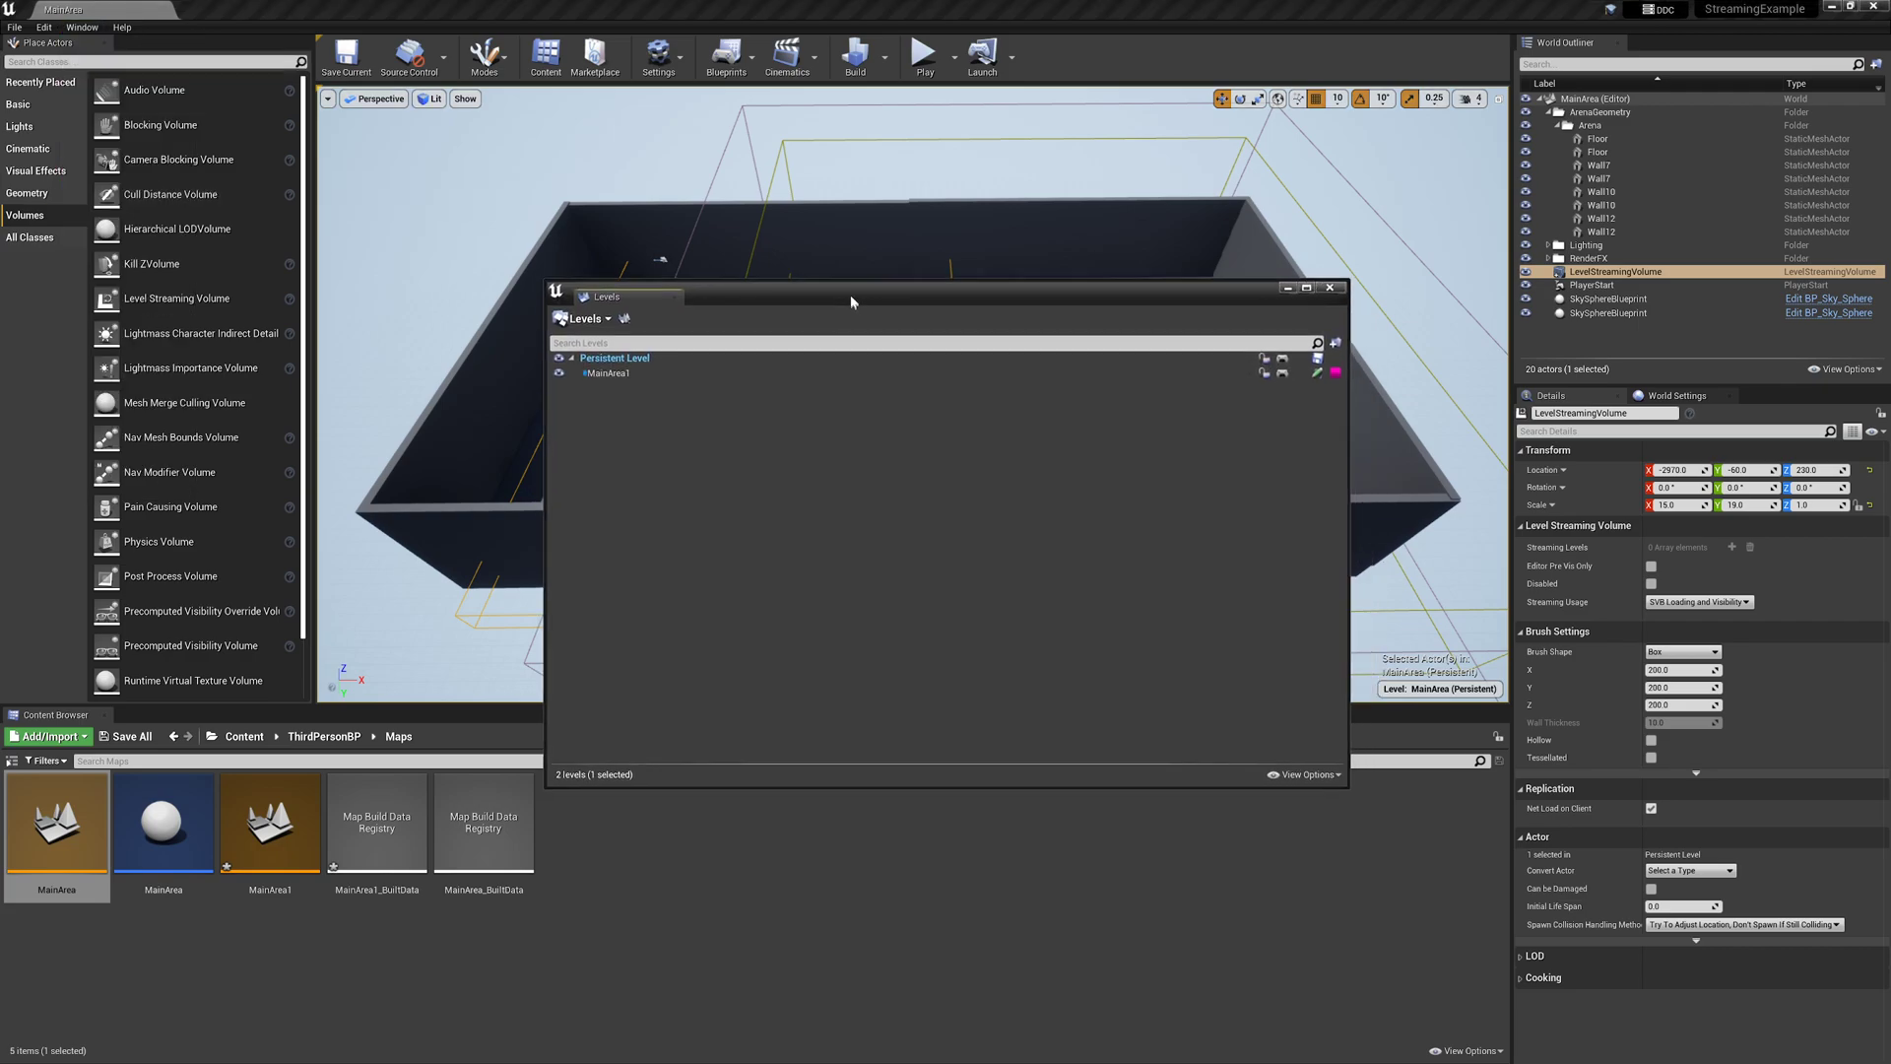
{"action": "left_click_drag", "start_coordinate": [852, 299], "coordinate": [852, 284]}
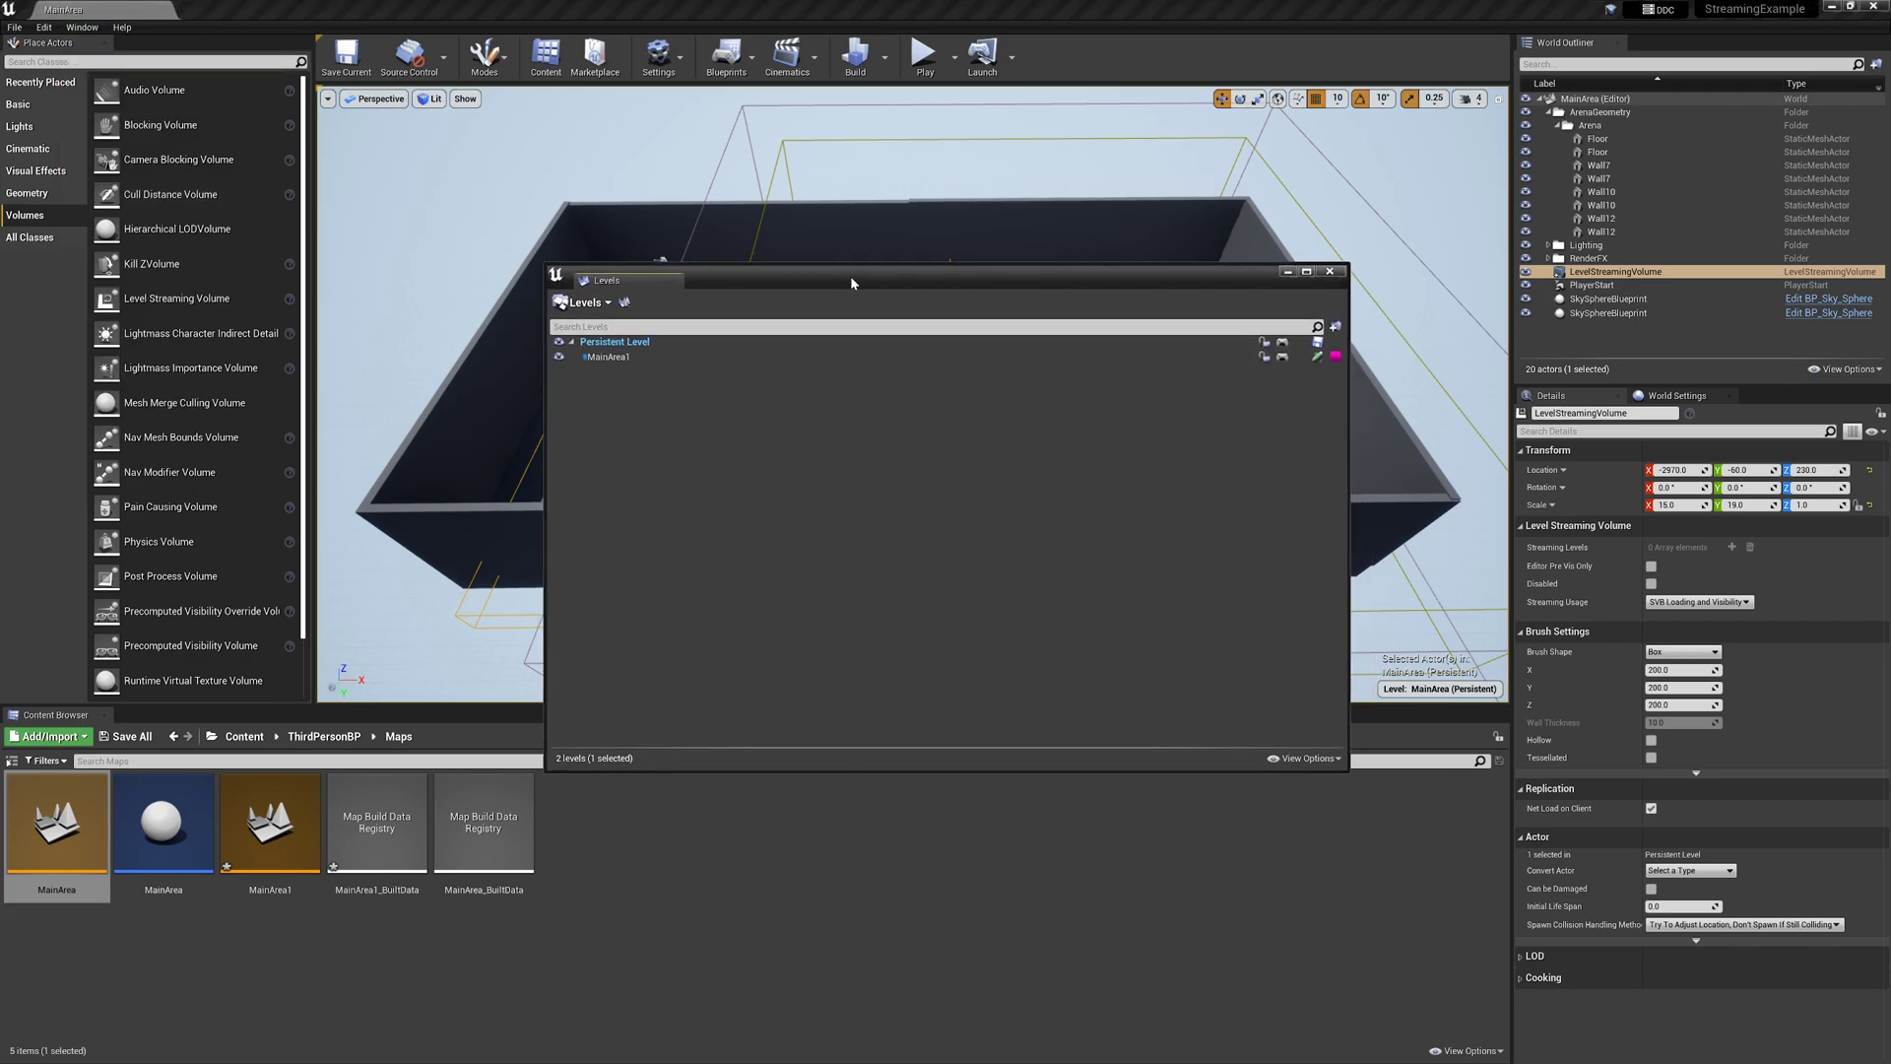
{"action": "left_click", "coordinate": [609, 358]}
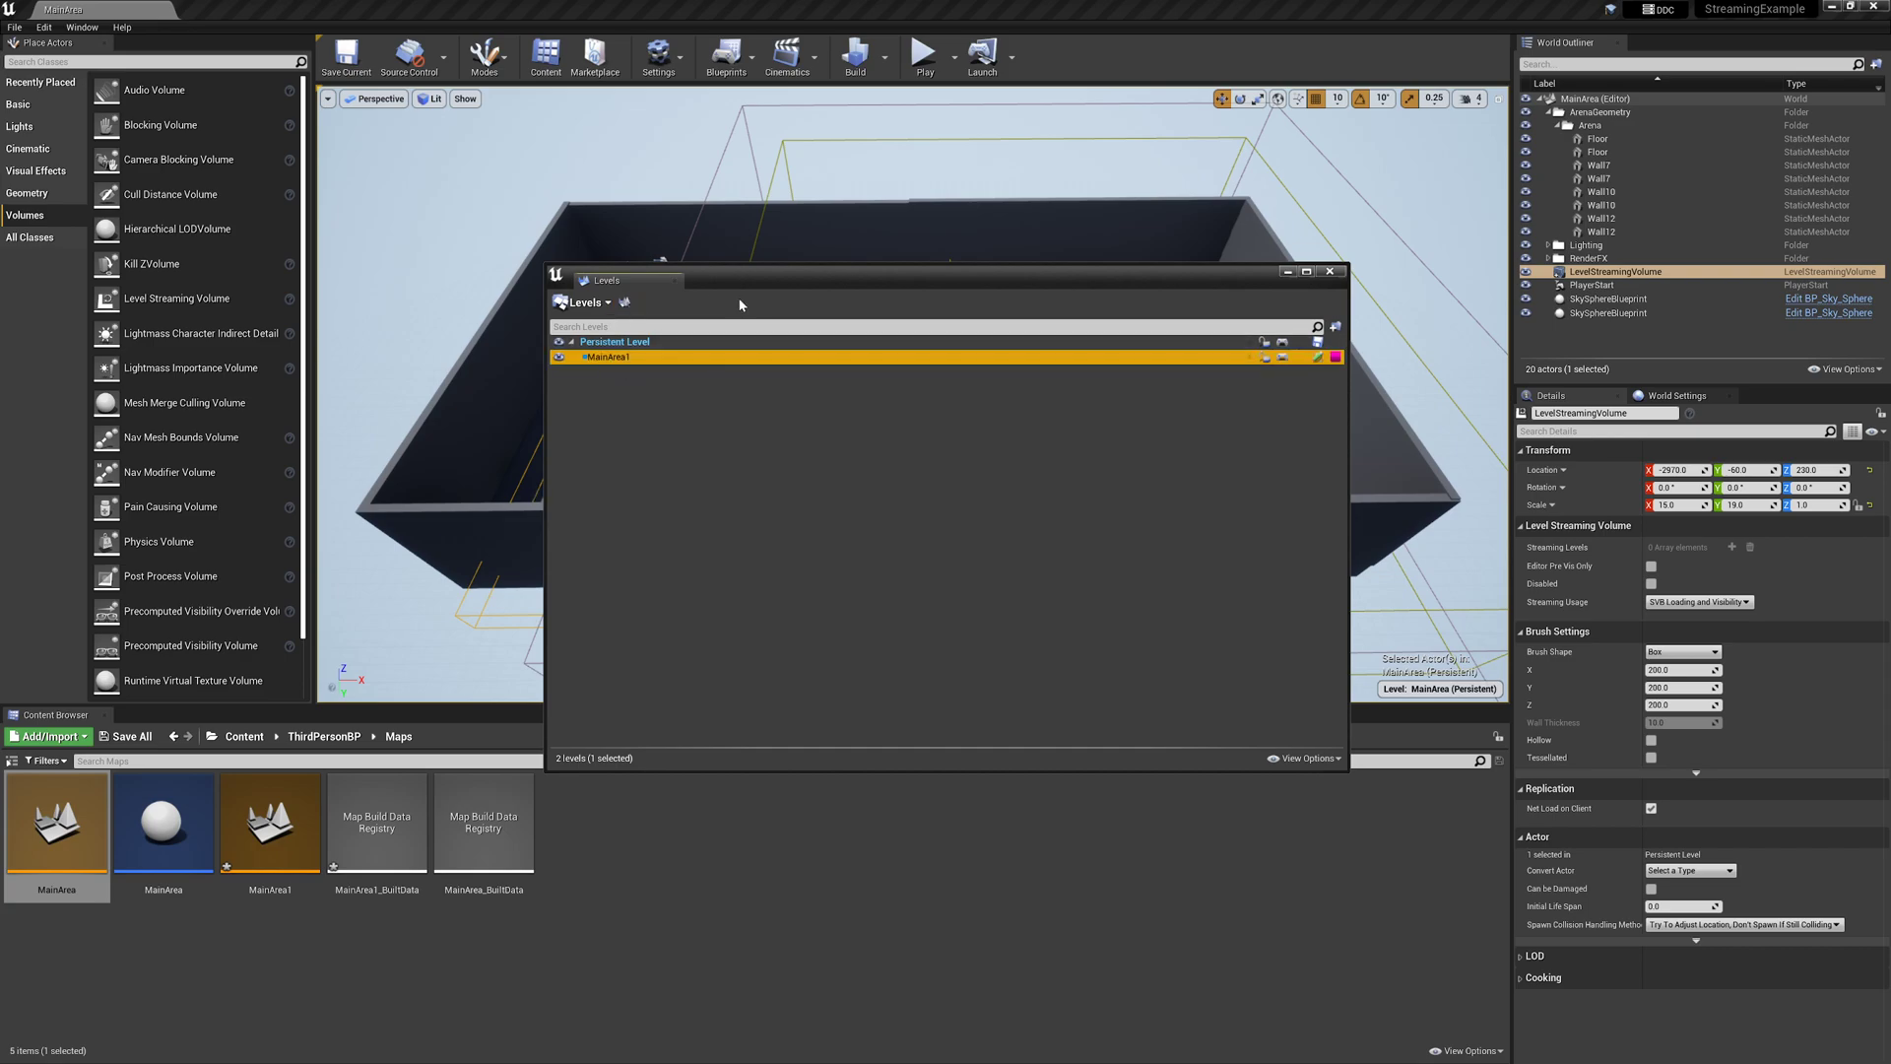
{"action": "left_click", "coordinate": [625, 305]}
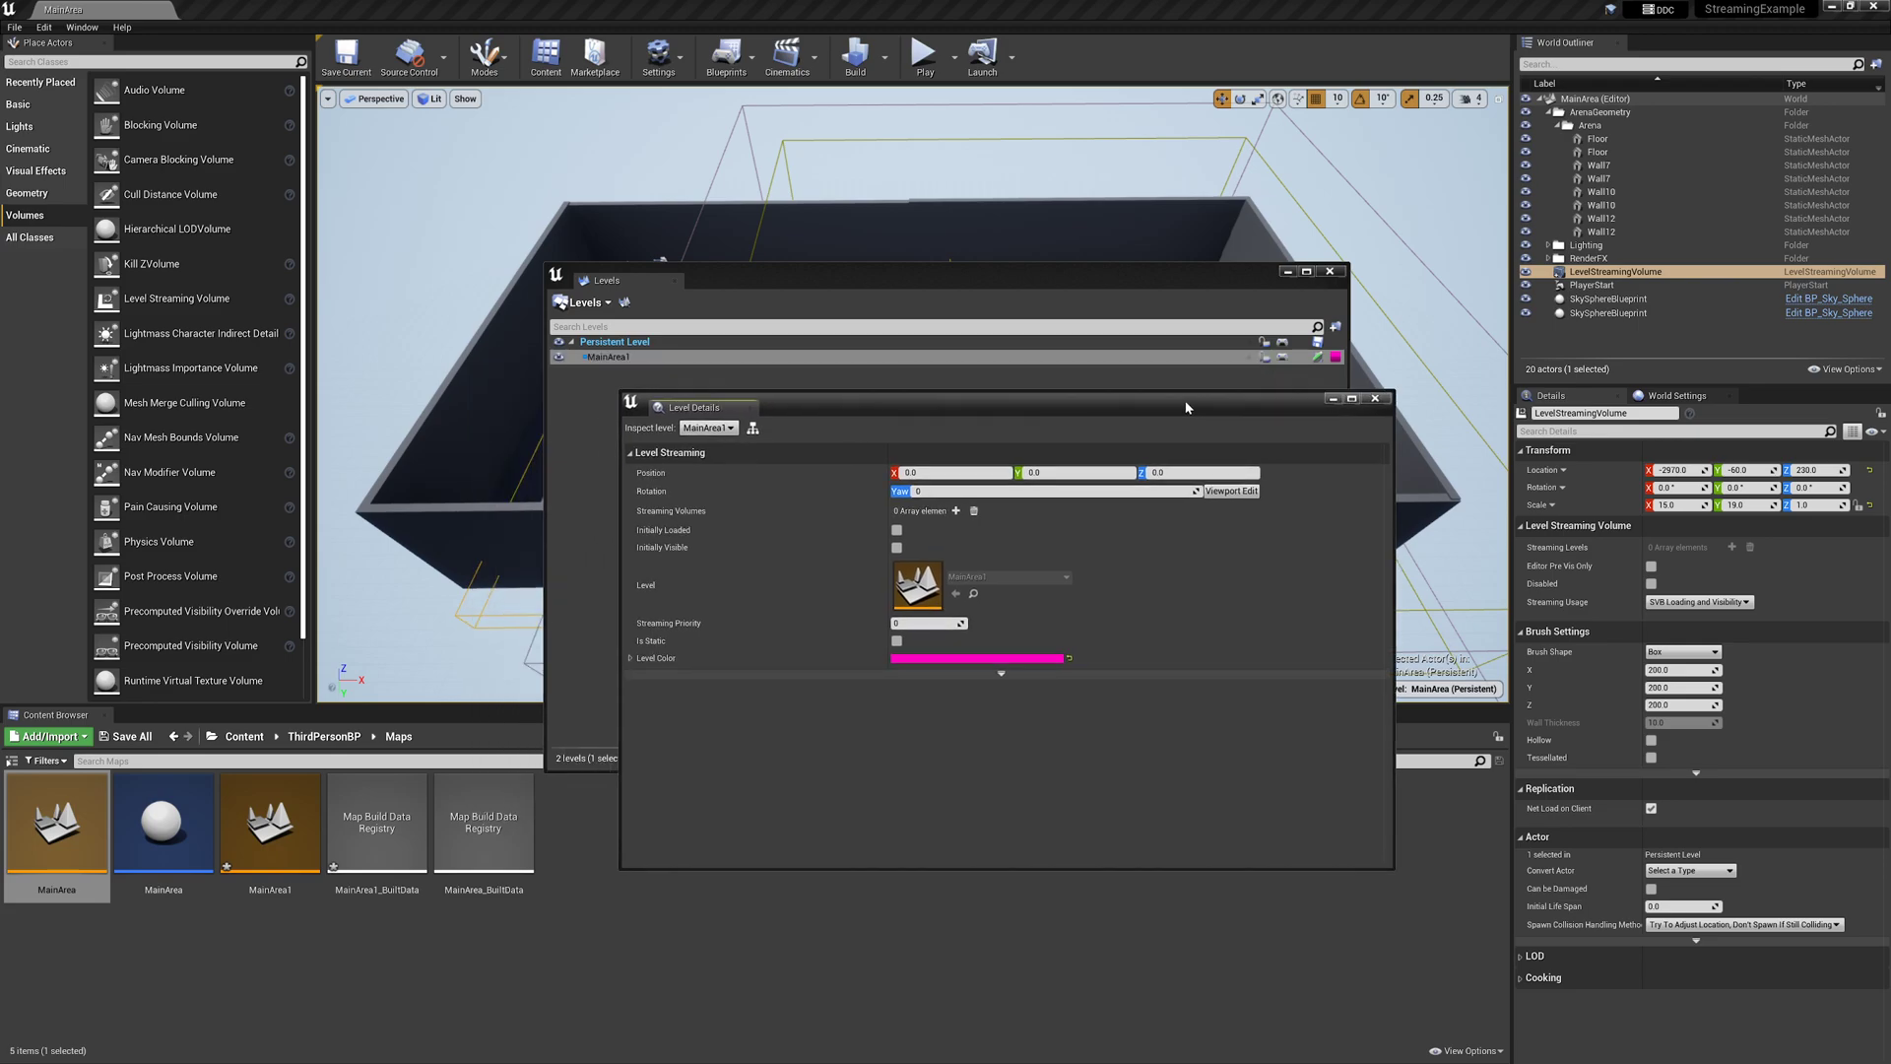
Add LevelStreamingVolume as a Streaming Volumes entry for MainArea1 and close Level Details
{"action": "left_click_drag", "start_coordinate": [1185, 400], "coordinate": [1184, 392]}
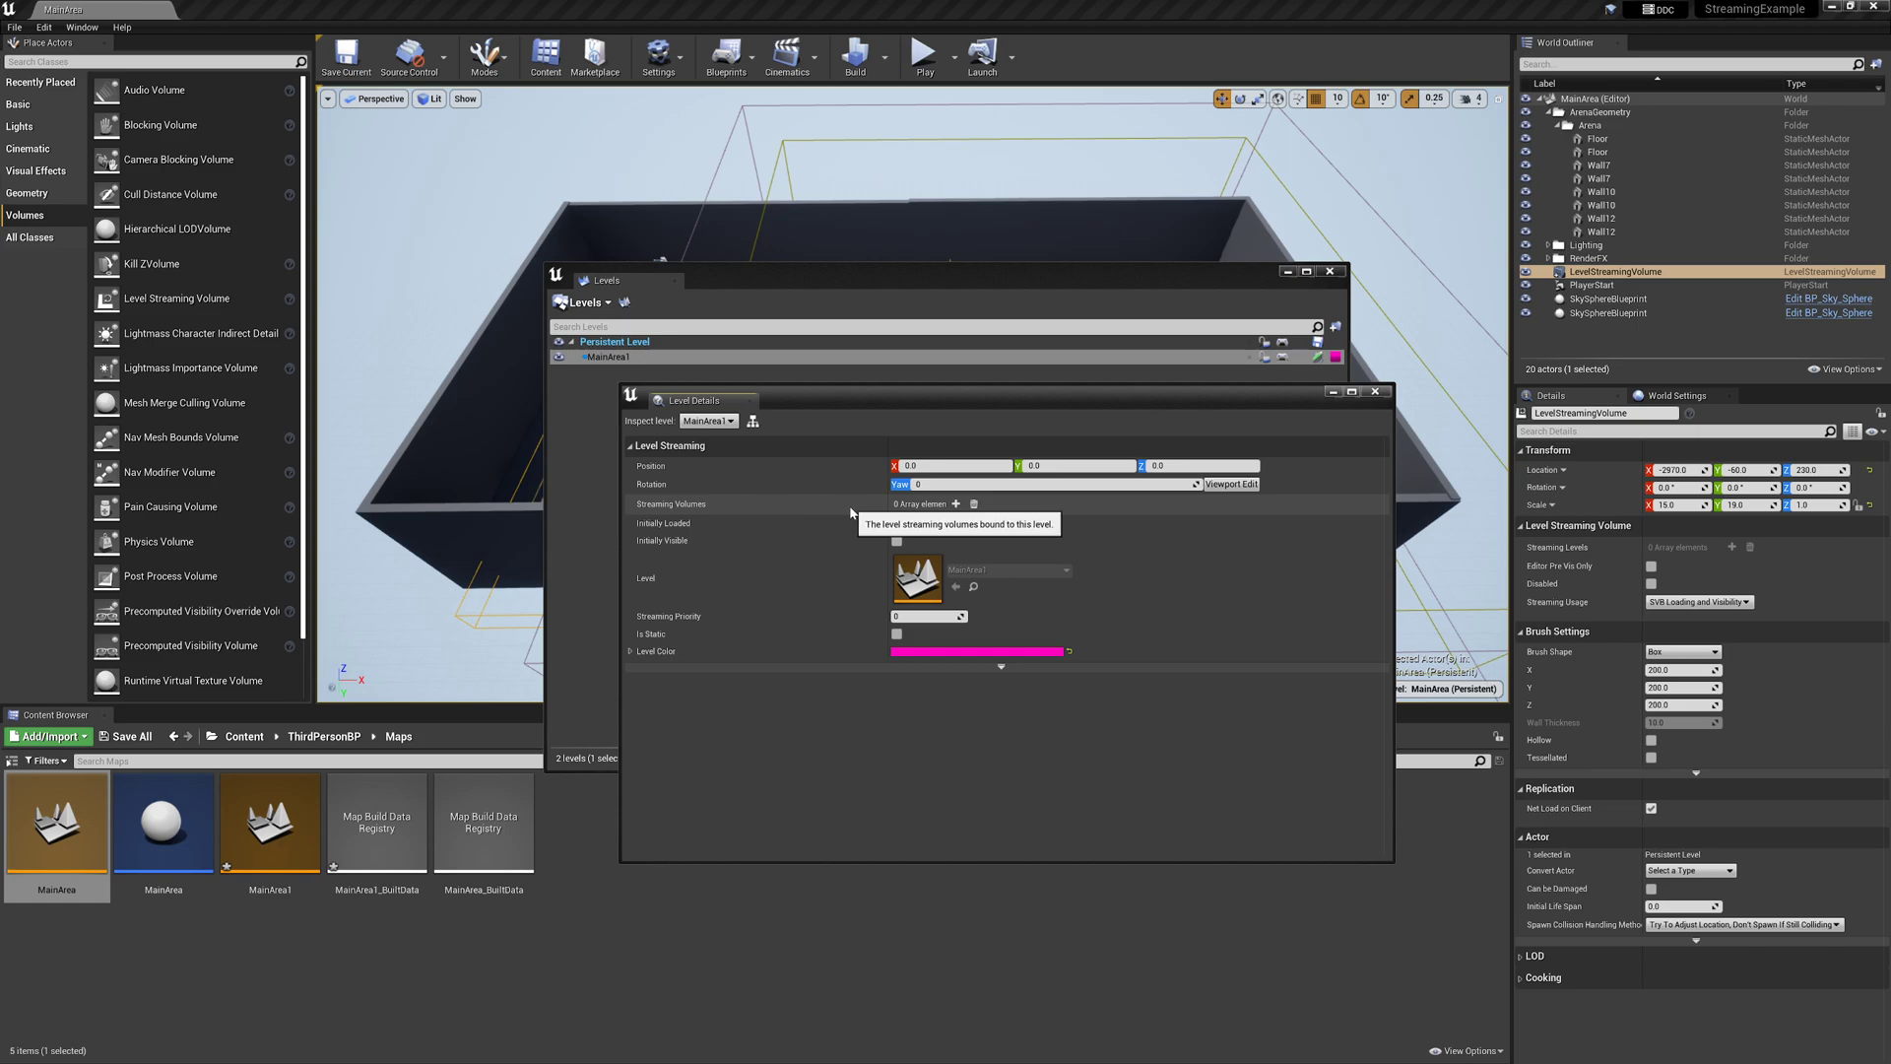
{"action": "left_click", "coordinate": [956, 505]}
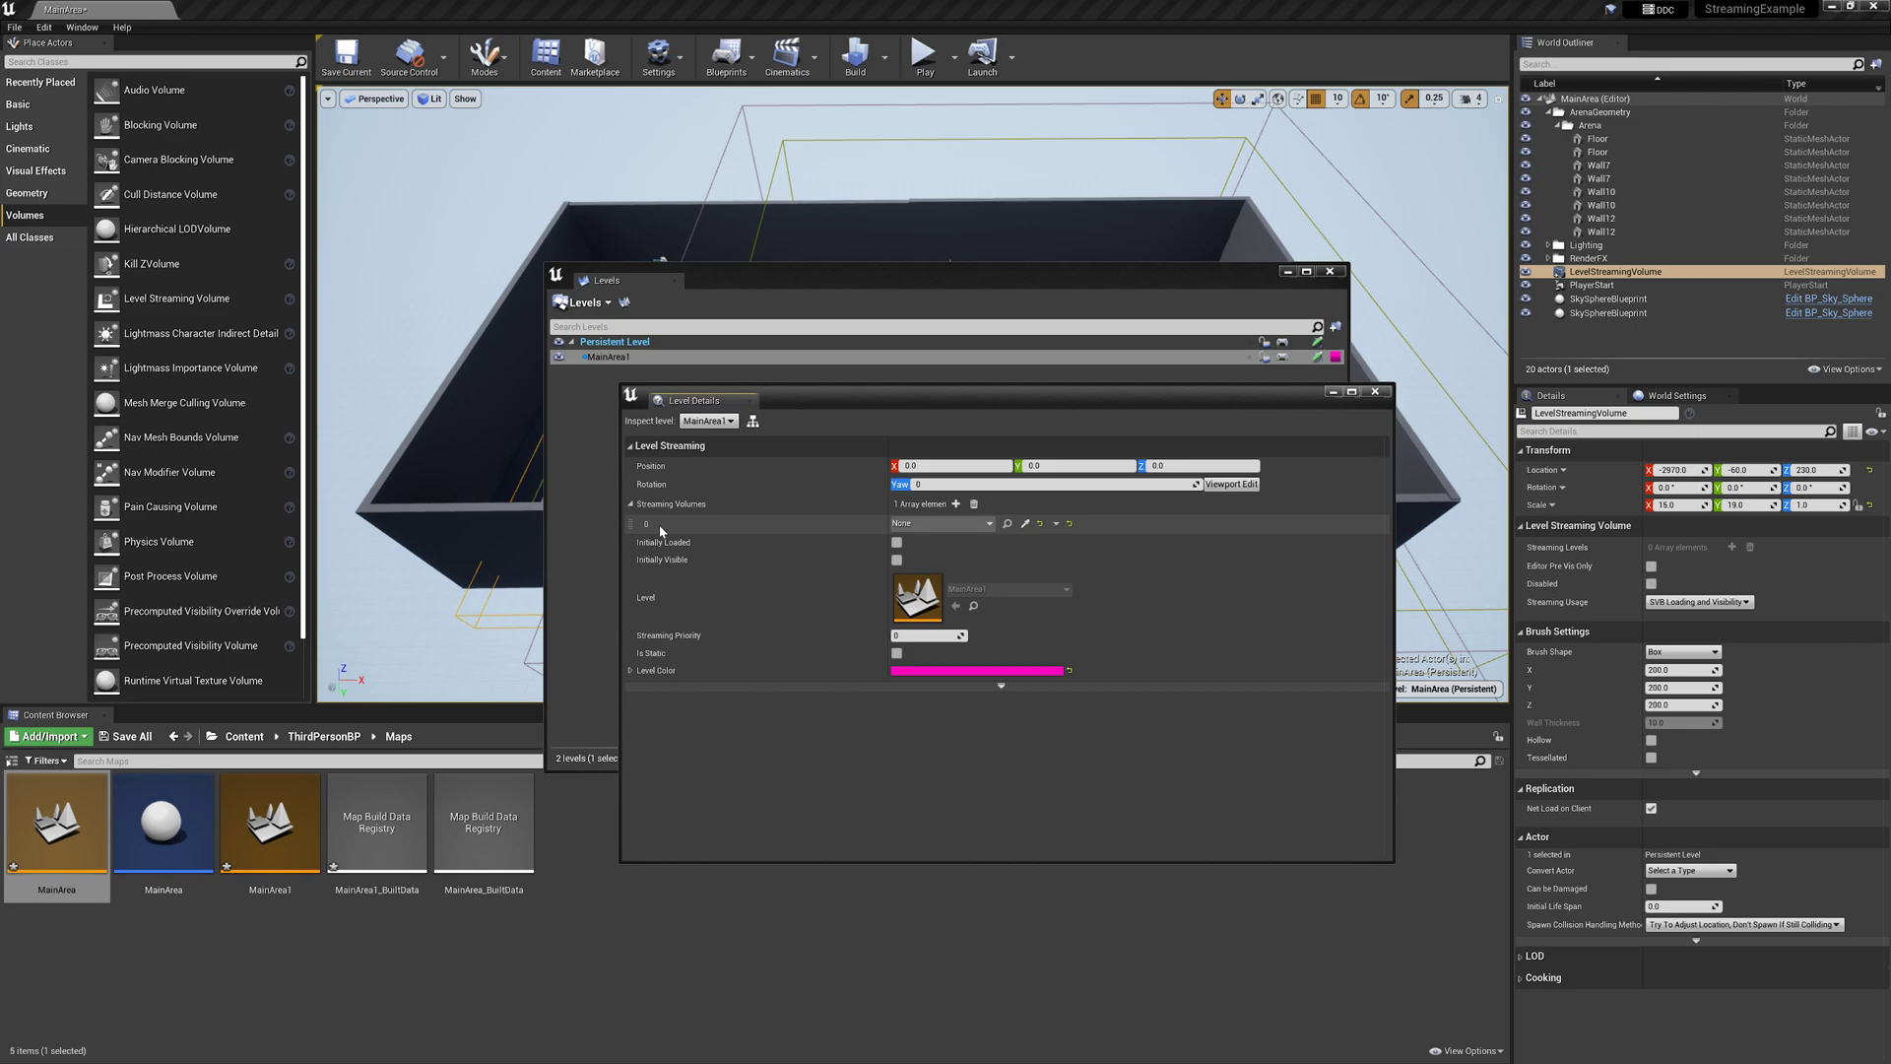
{"action": "left_click", "coordinate": [957, 531]}
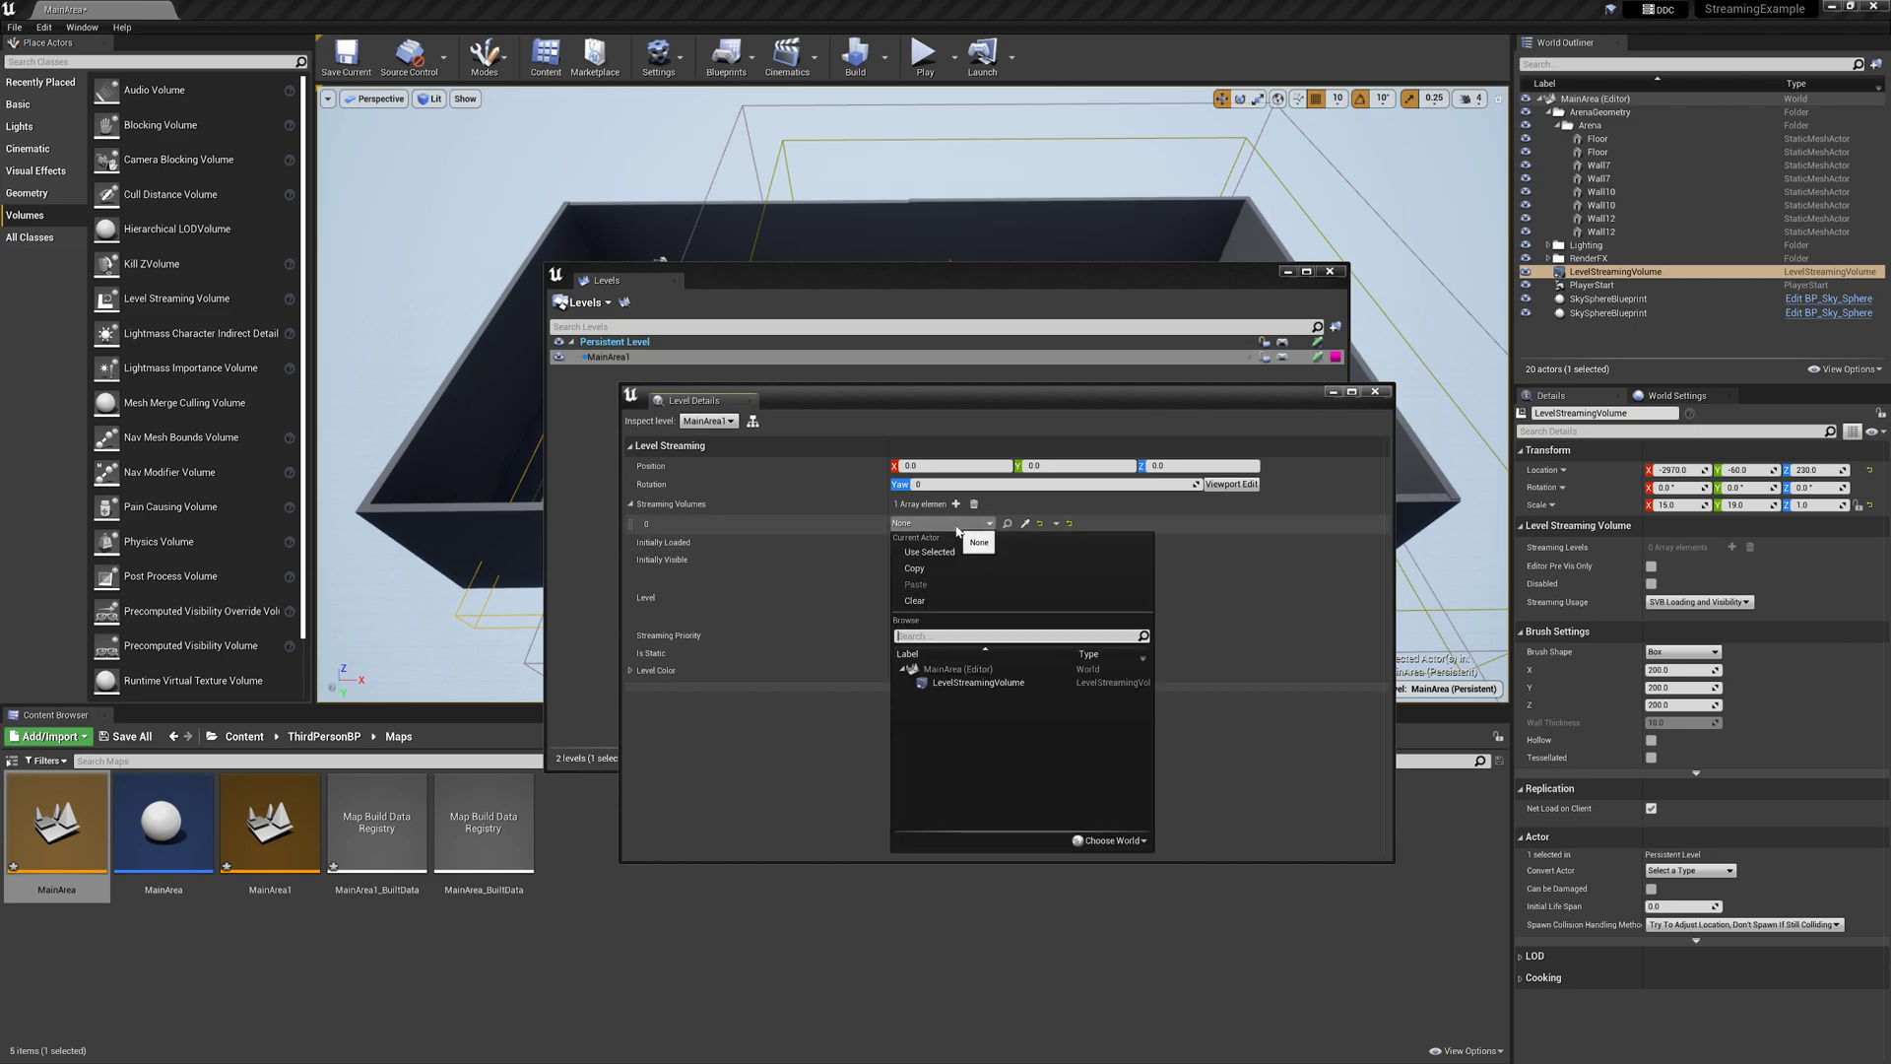
{"action": "left_click", "coordinate": [955, 683]}
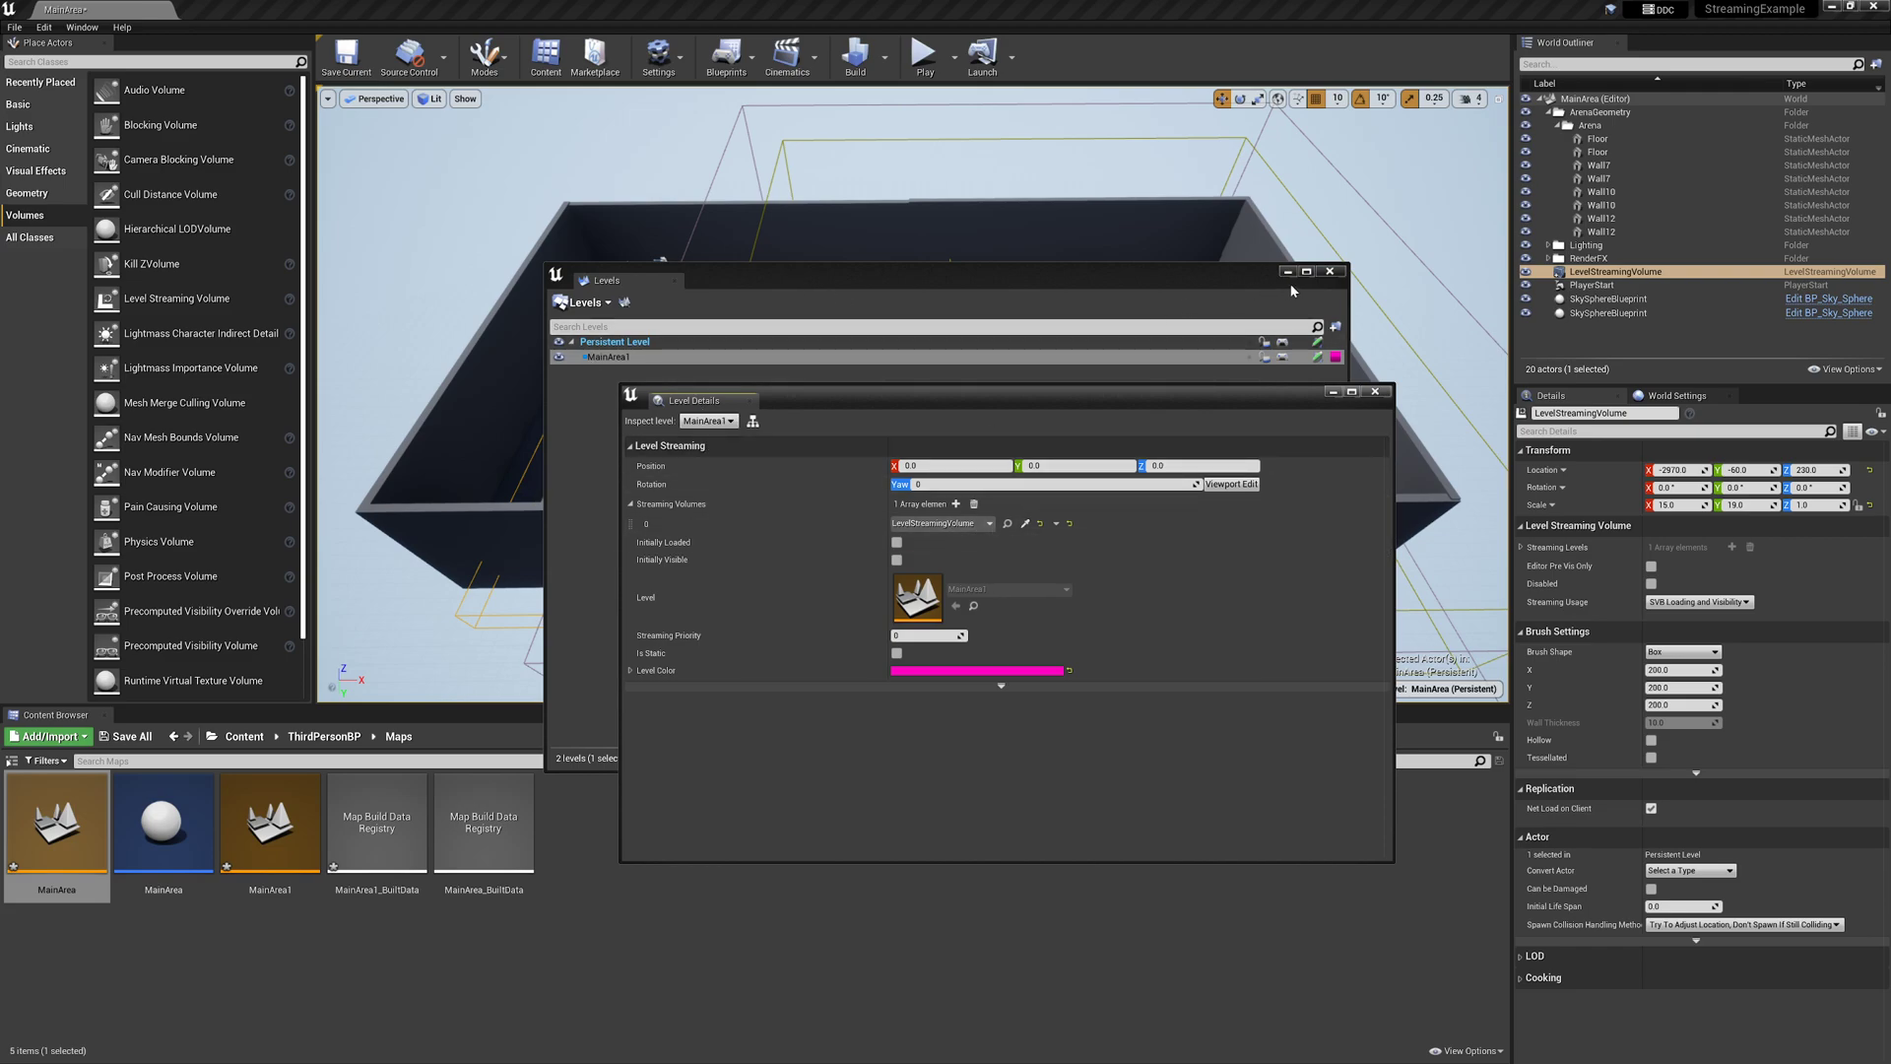
{"action": "left_click", "coordinate": [1375, 391]}
{"action": "left_click", "coordinate": [1329, 271]}
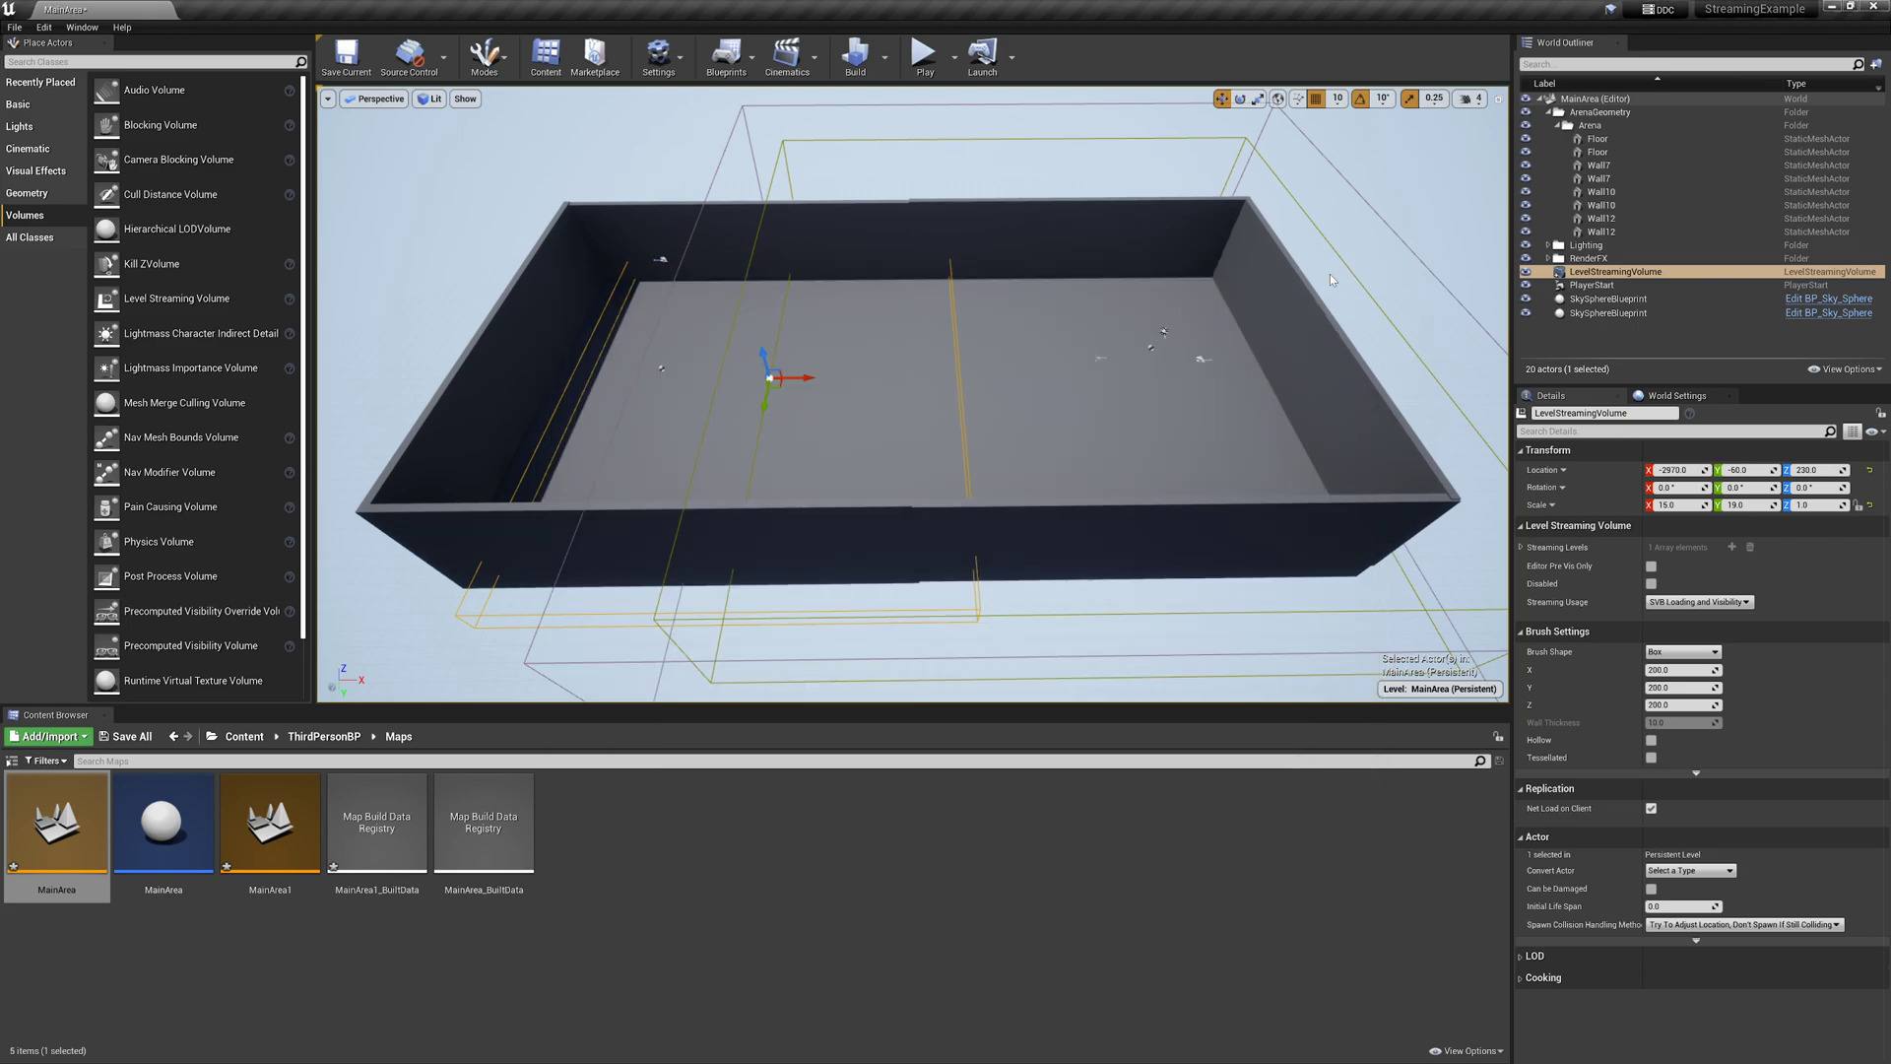
{"action": "left_click", "coordinate": [924, 54]}
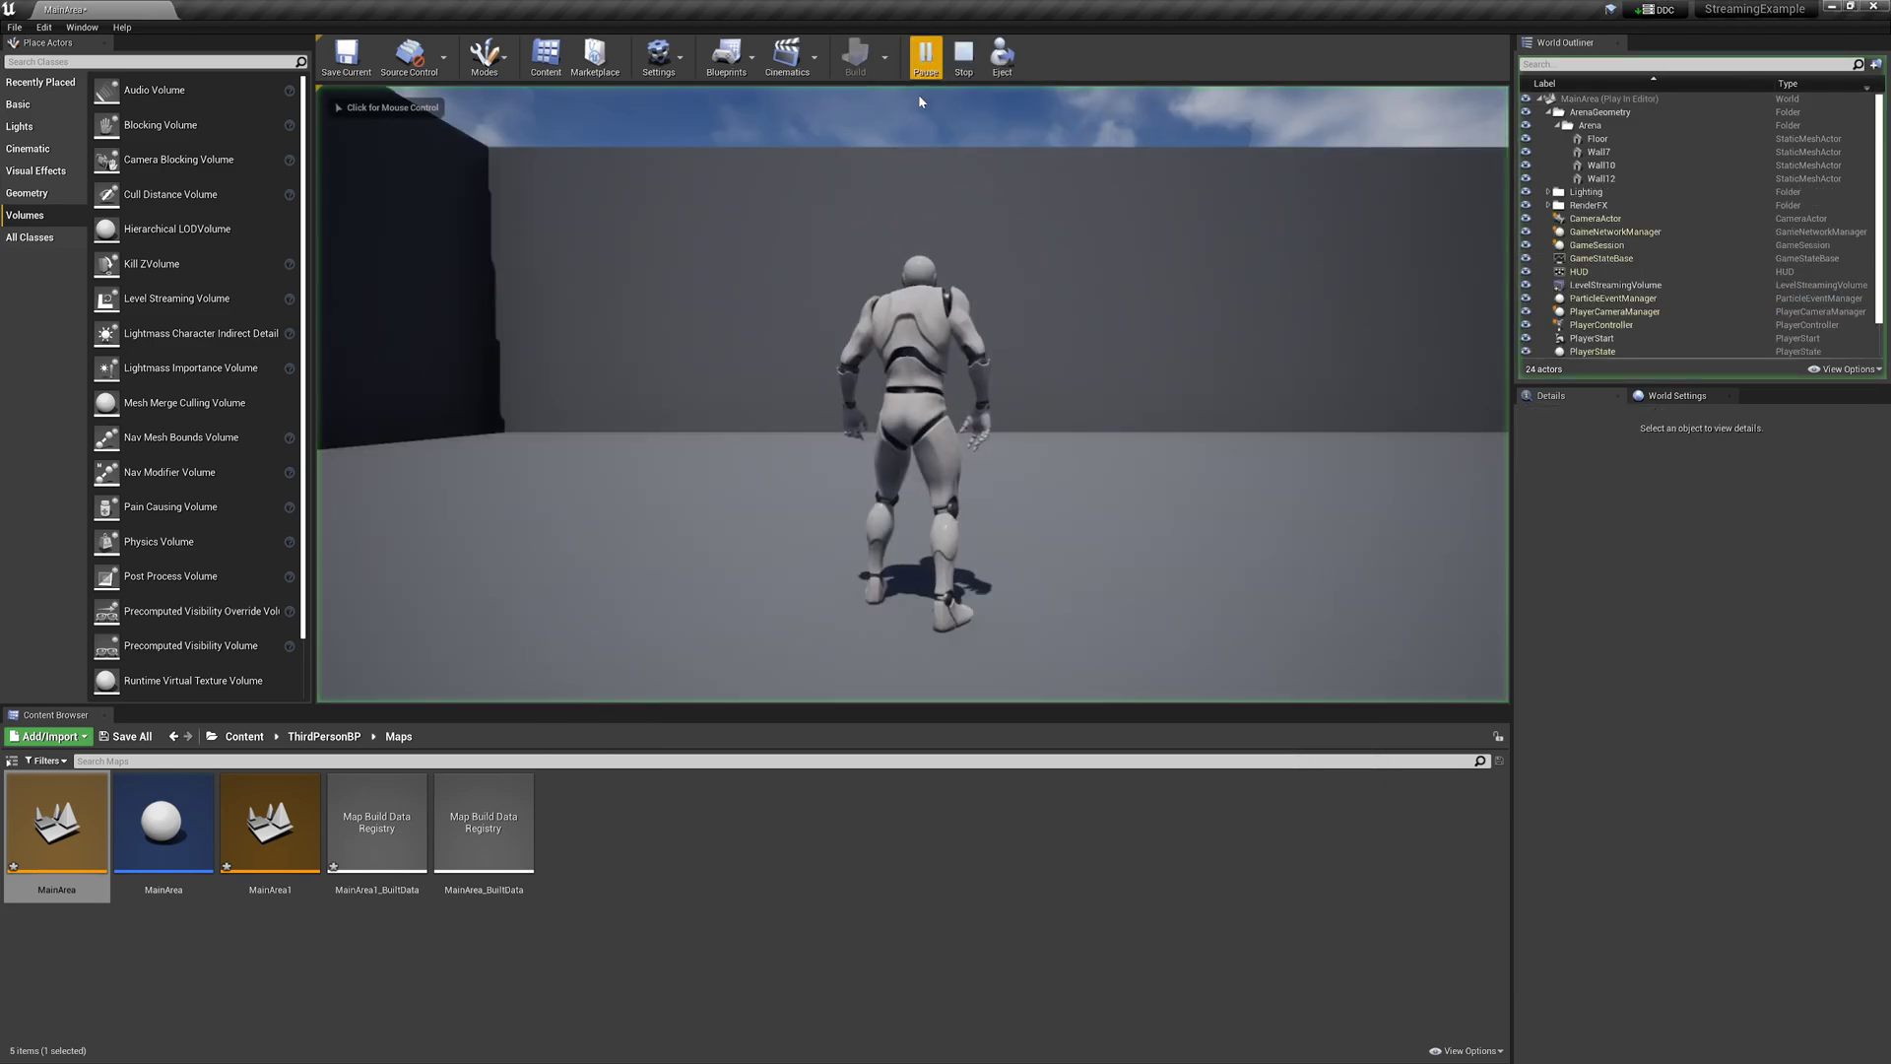
{"action": "key", "text": "w"}
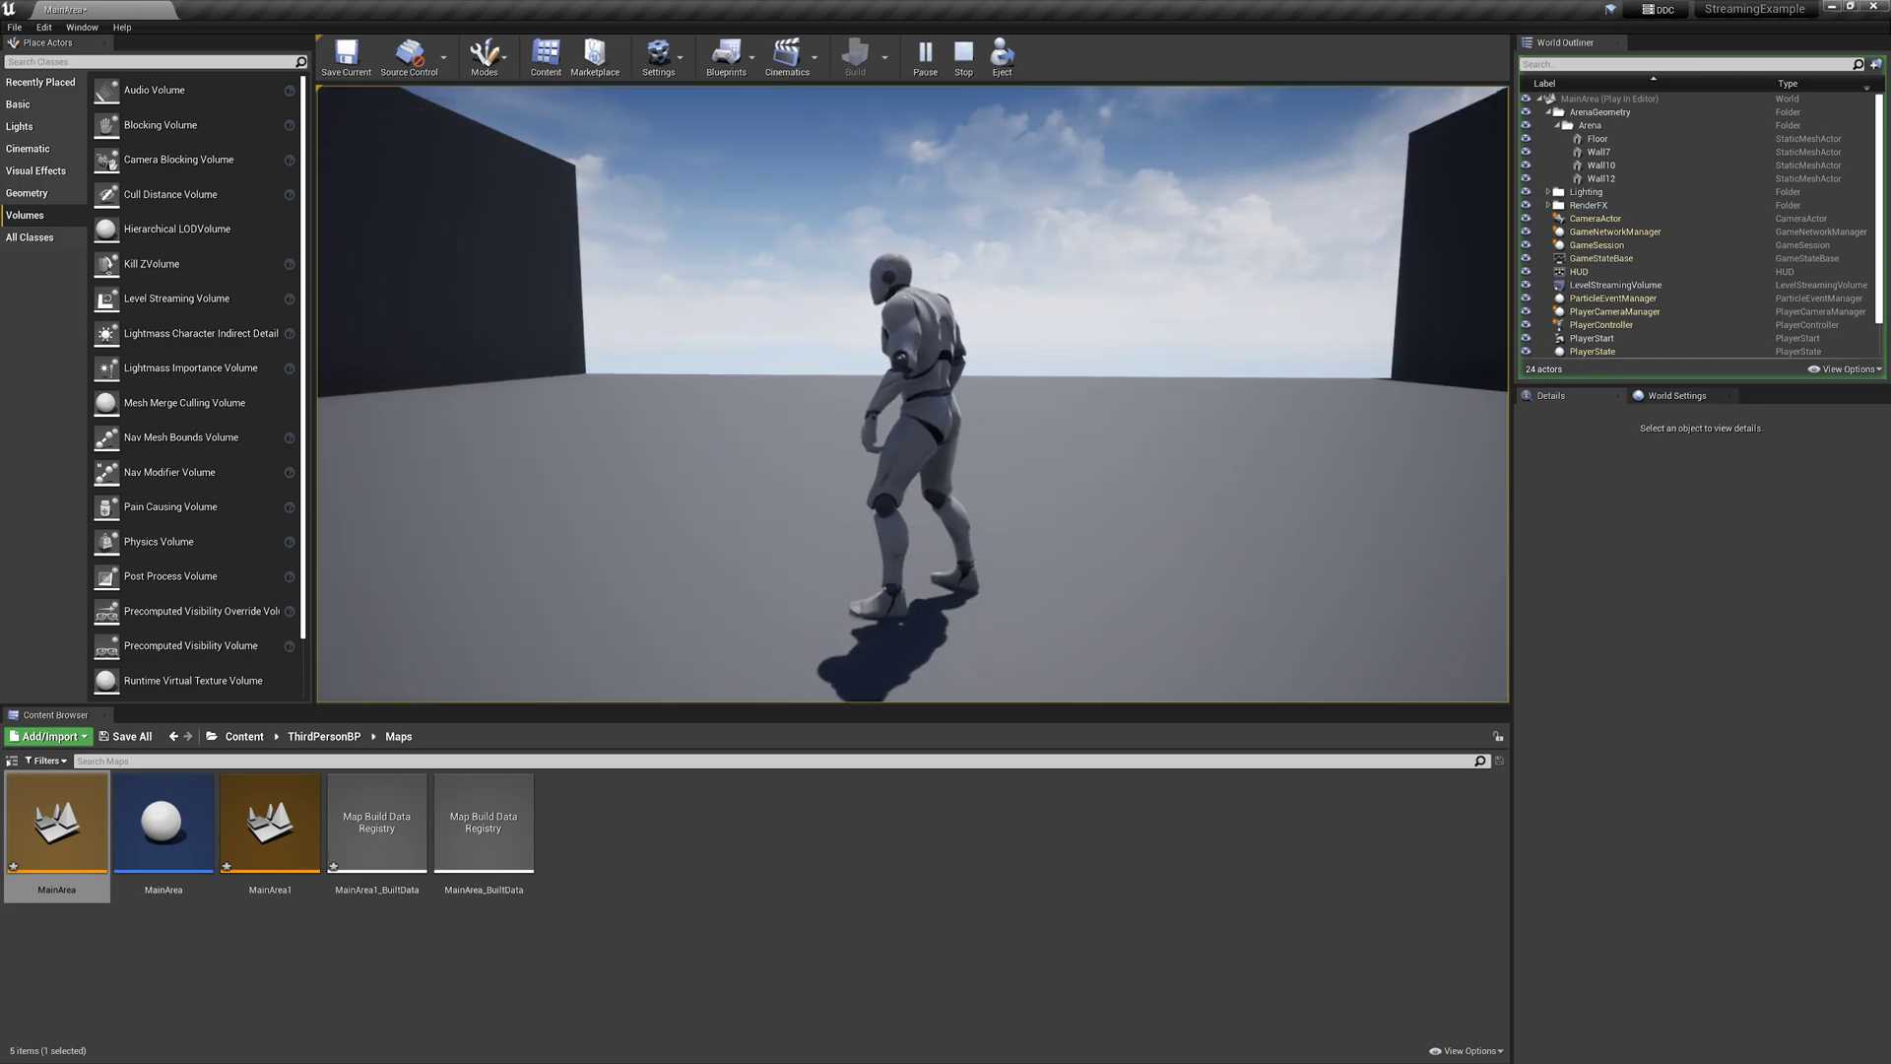
{"action": "key", "text": "w"}
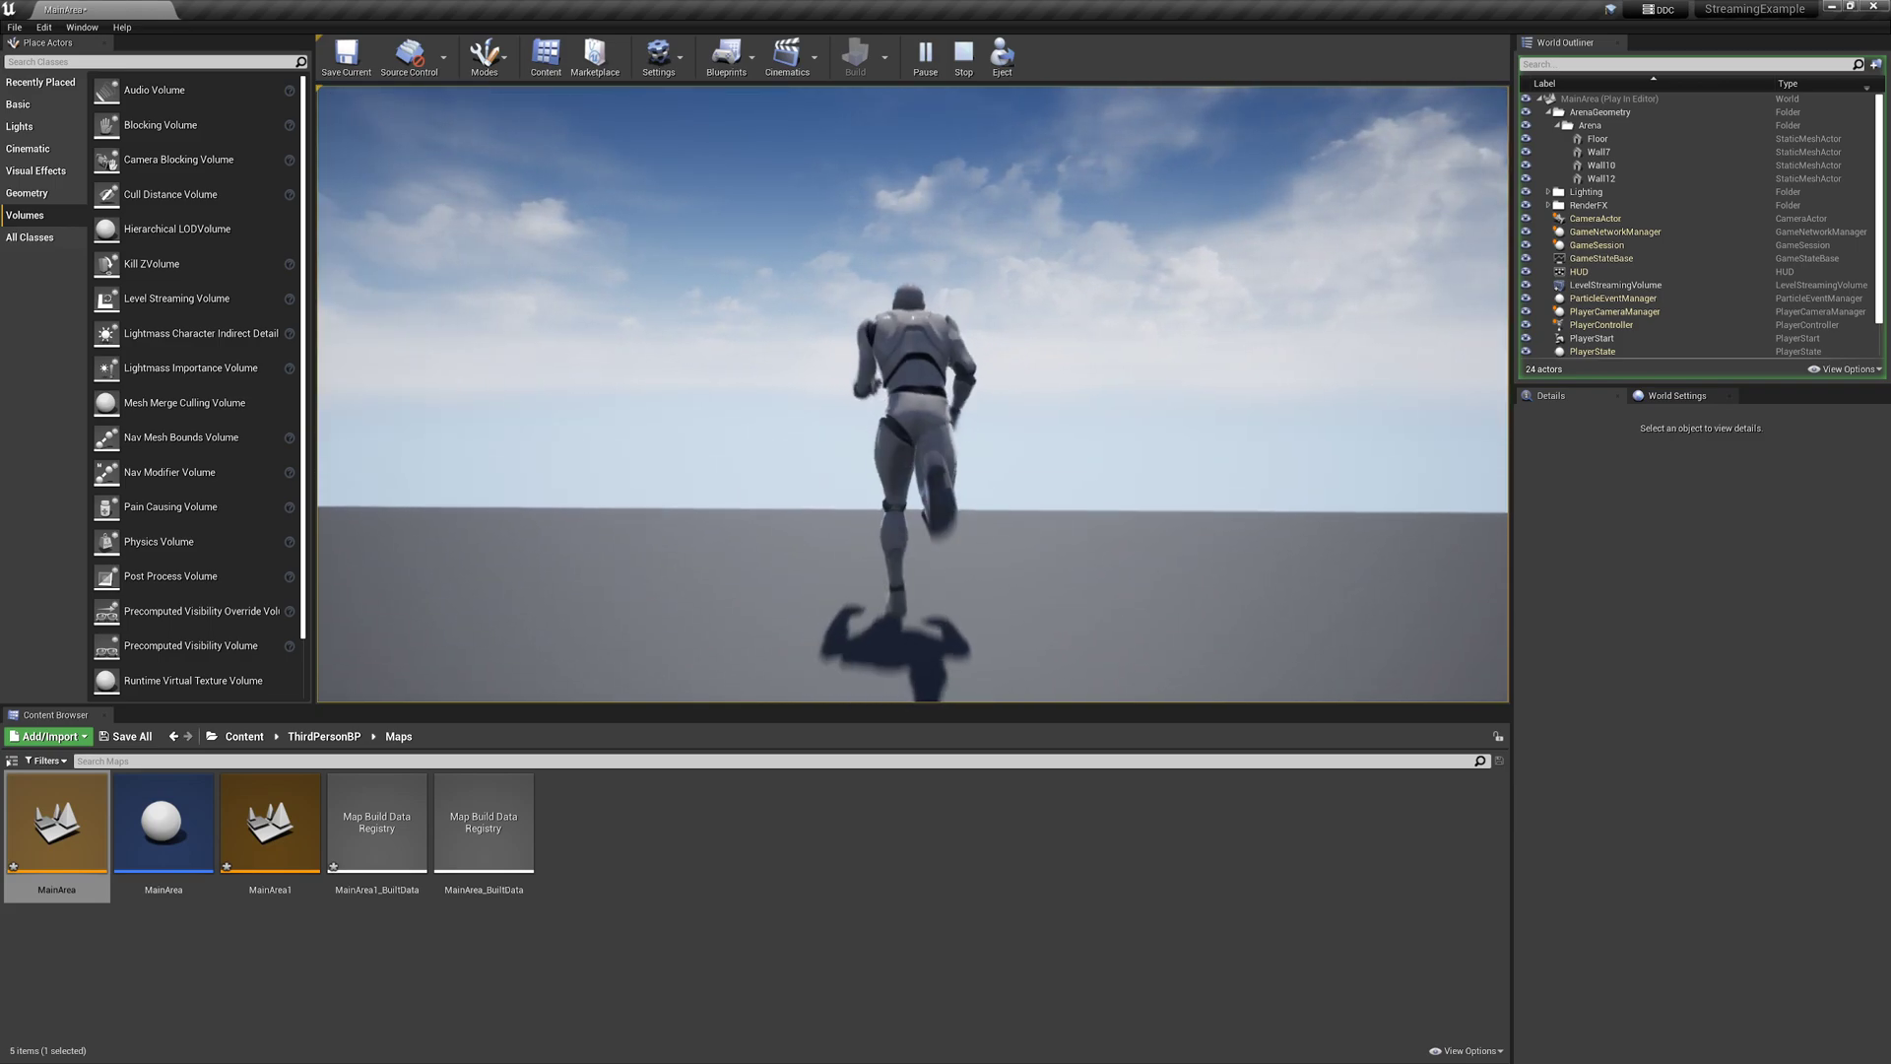
{"action": "key", "text": "a"}
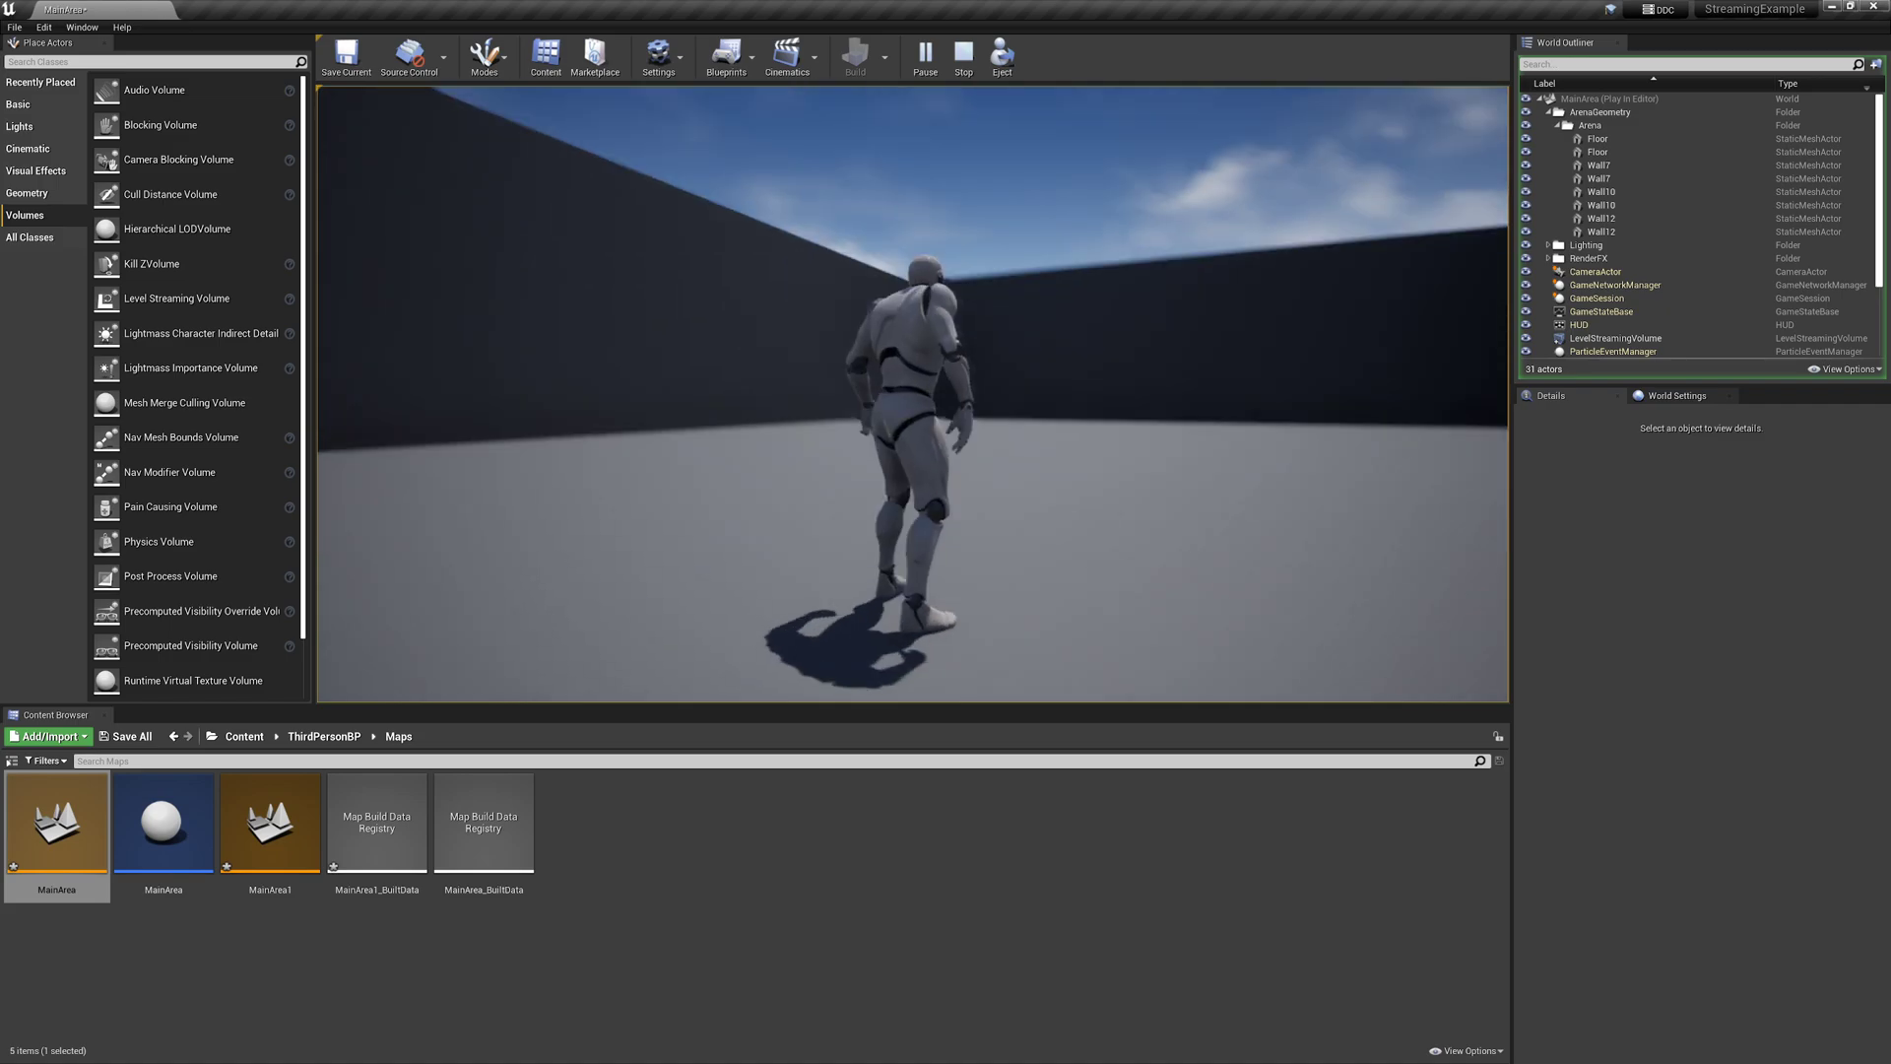
{"action": "key", "text": "w"}
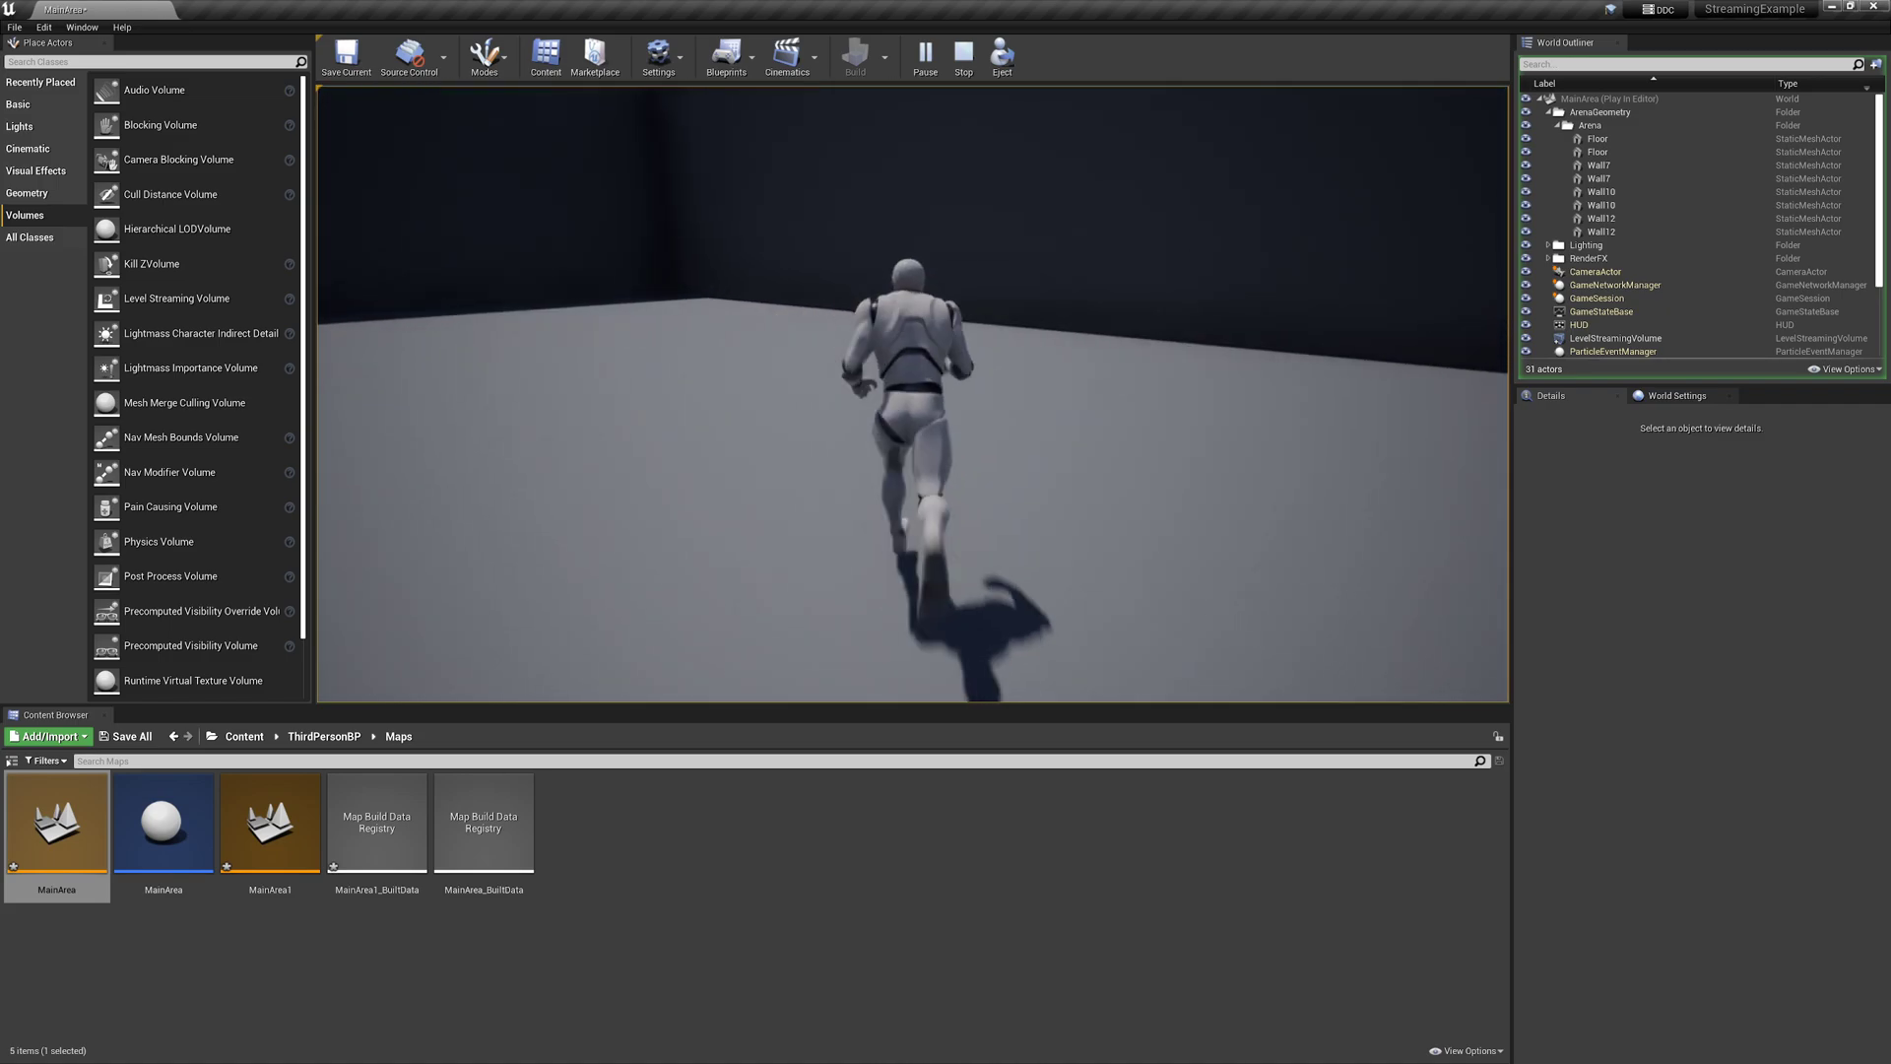
{"action": "key", "text": "w"}
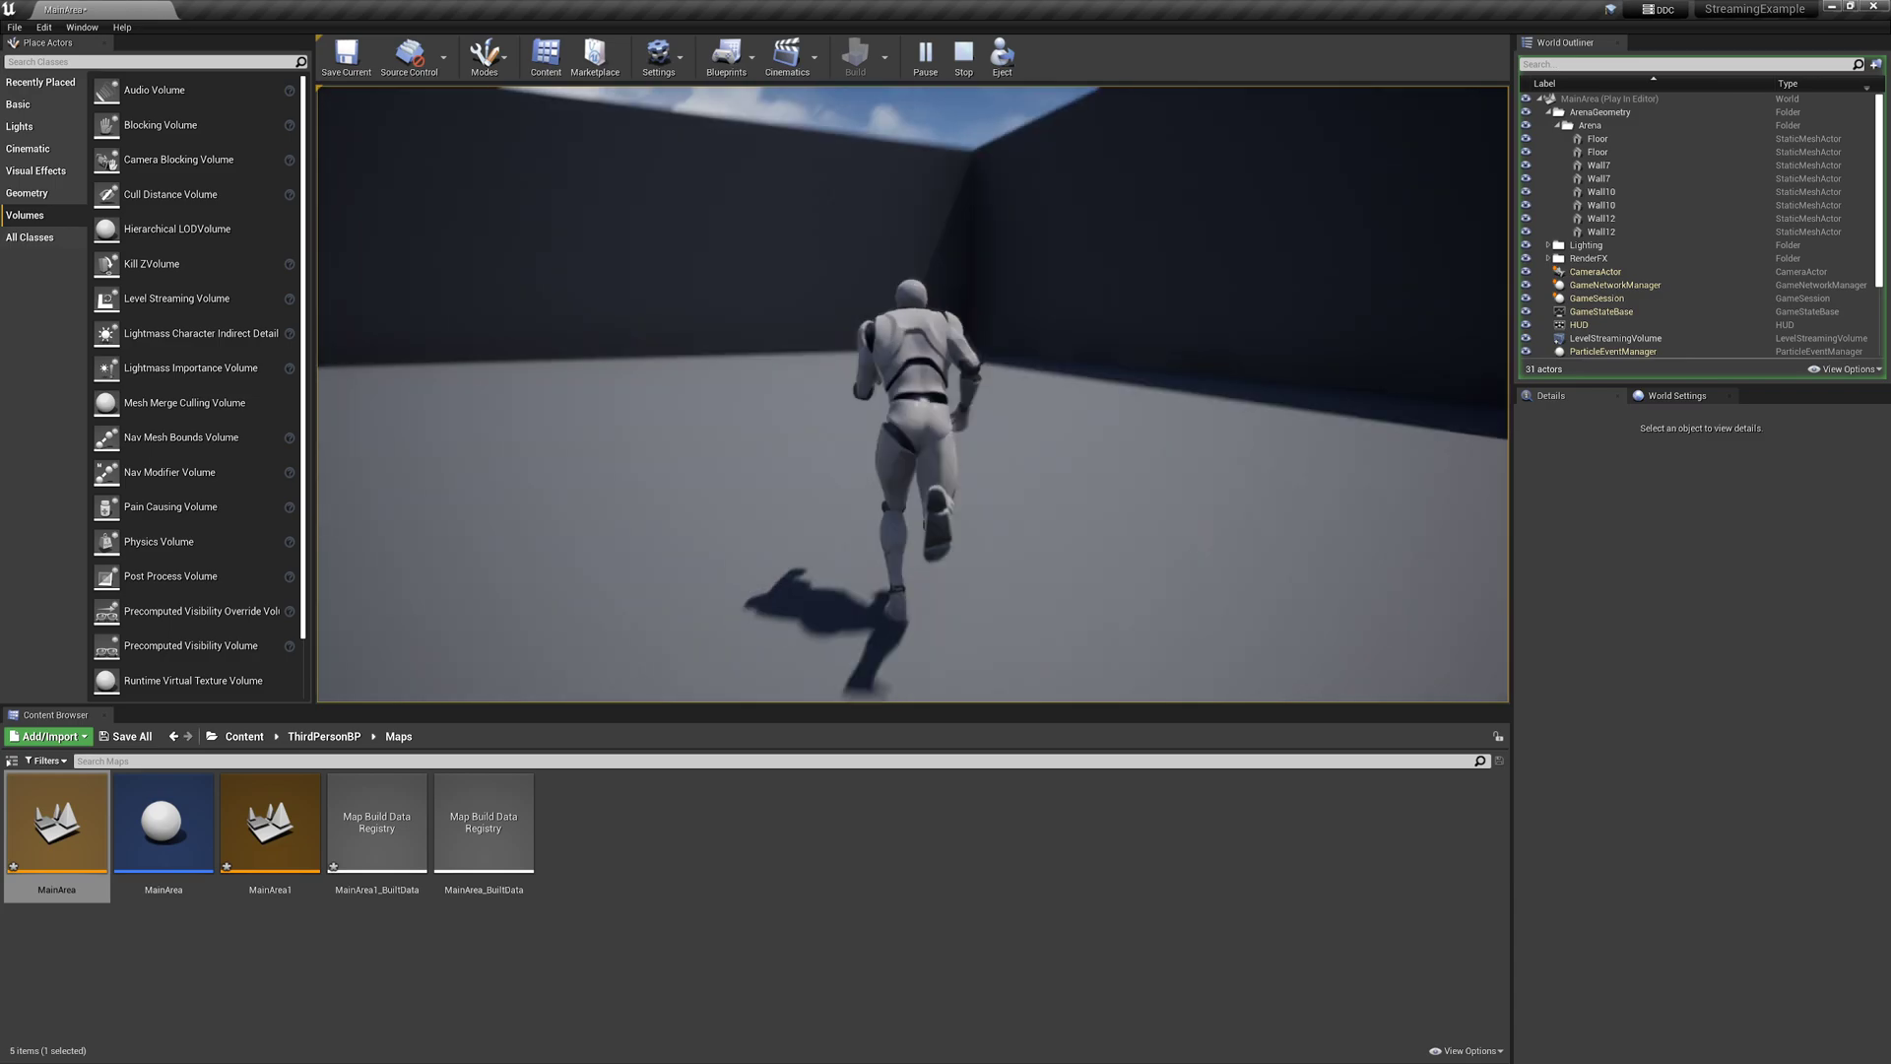
{"action": "key", "text": "a"}
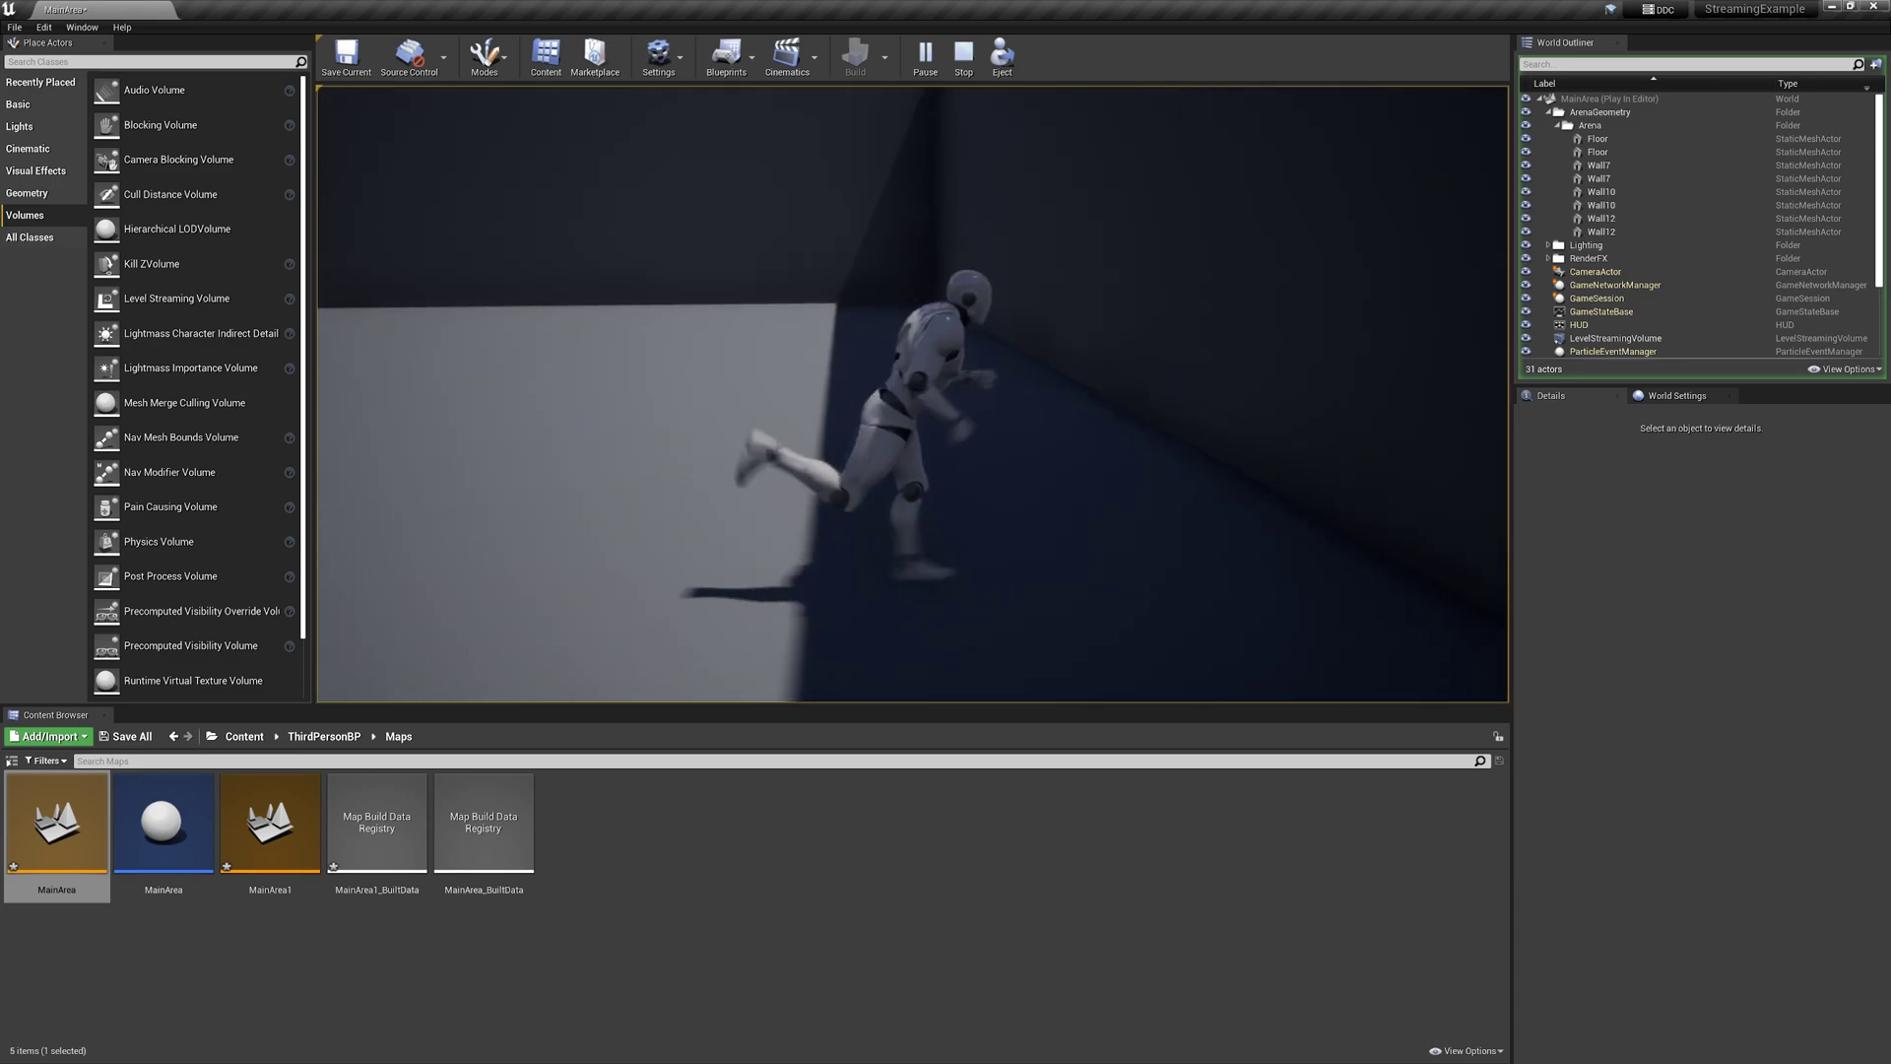
Stop the test run and frame the view on the streaming volume inside the arena
{"action": "key", "text": "Escape"}
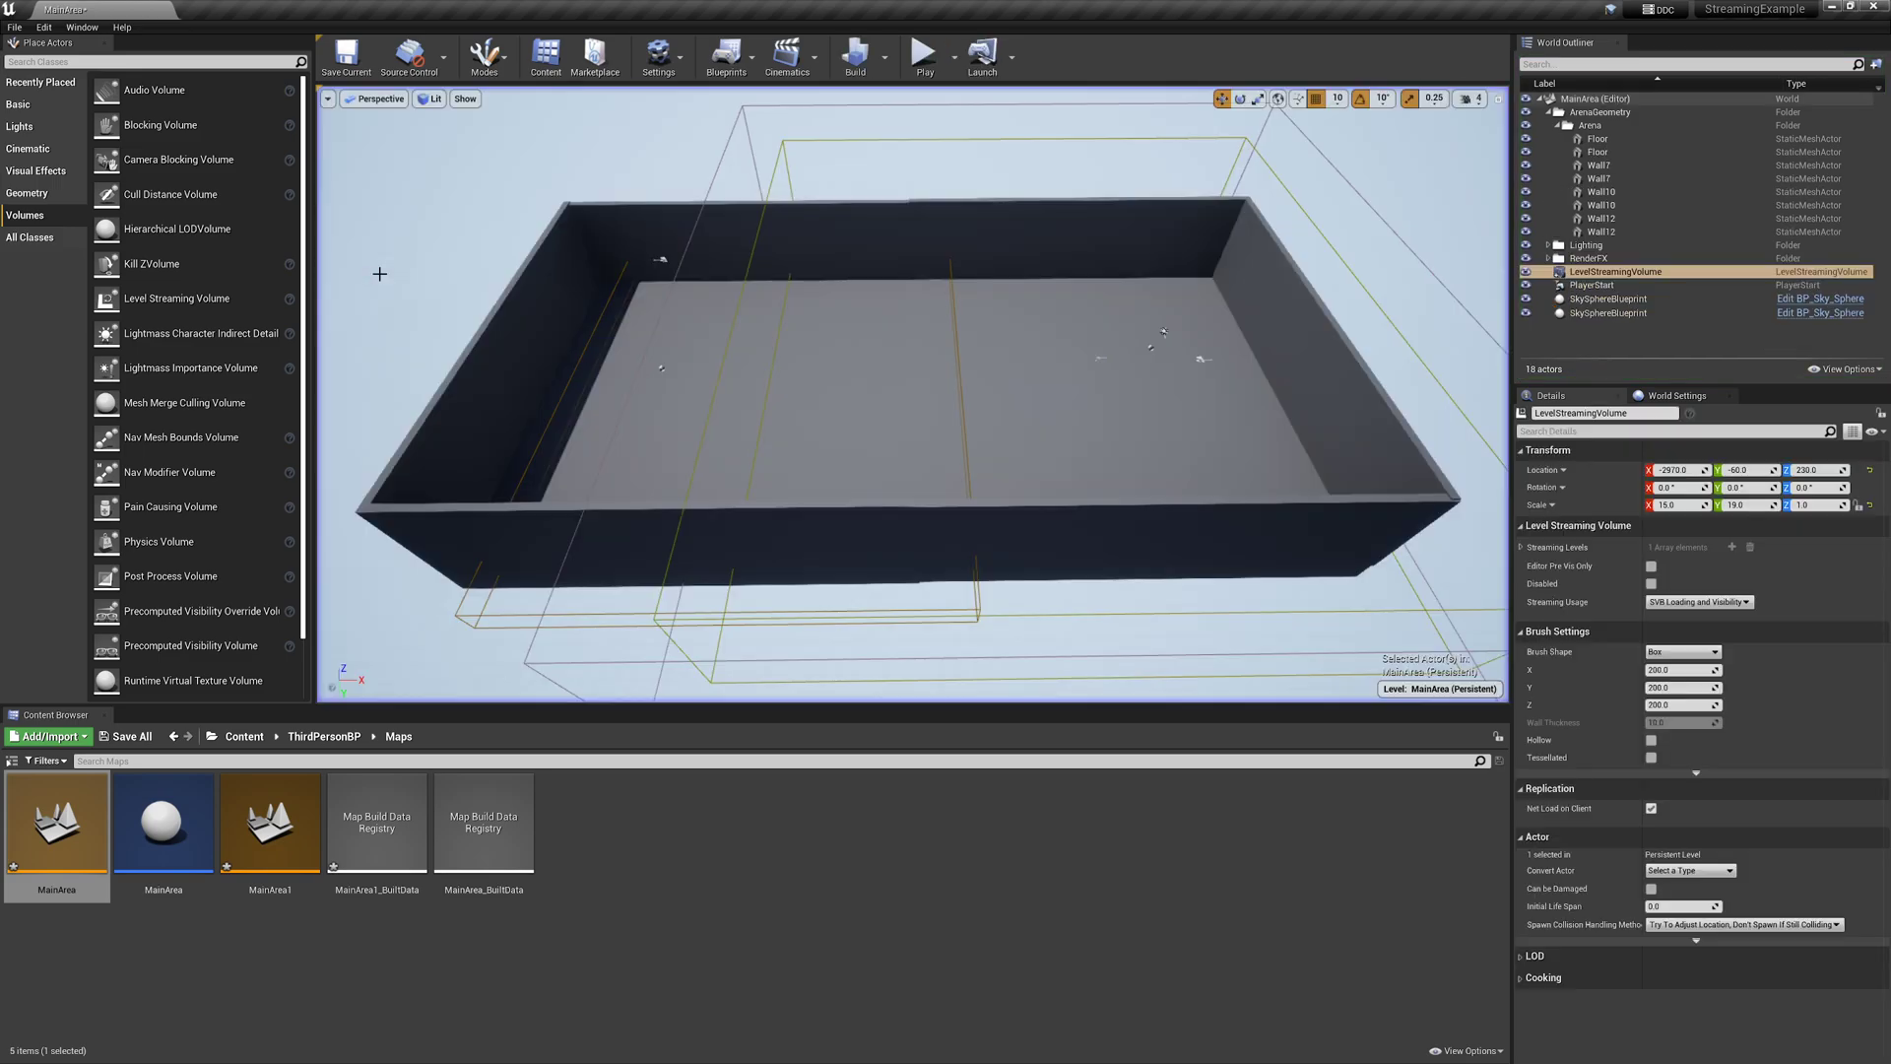
{"action": "key", "text": "f"}
{"action": "right_click_drag", "start_coordinate": [865, 296], "coordinate": [911, 330]}
{"action": "key", "text": "w"}
{"action": "right_click_drag", "start_coordinate": [816, 451], "coordinate": [939, 392]}
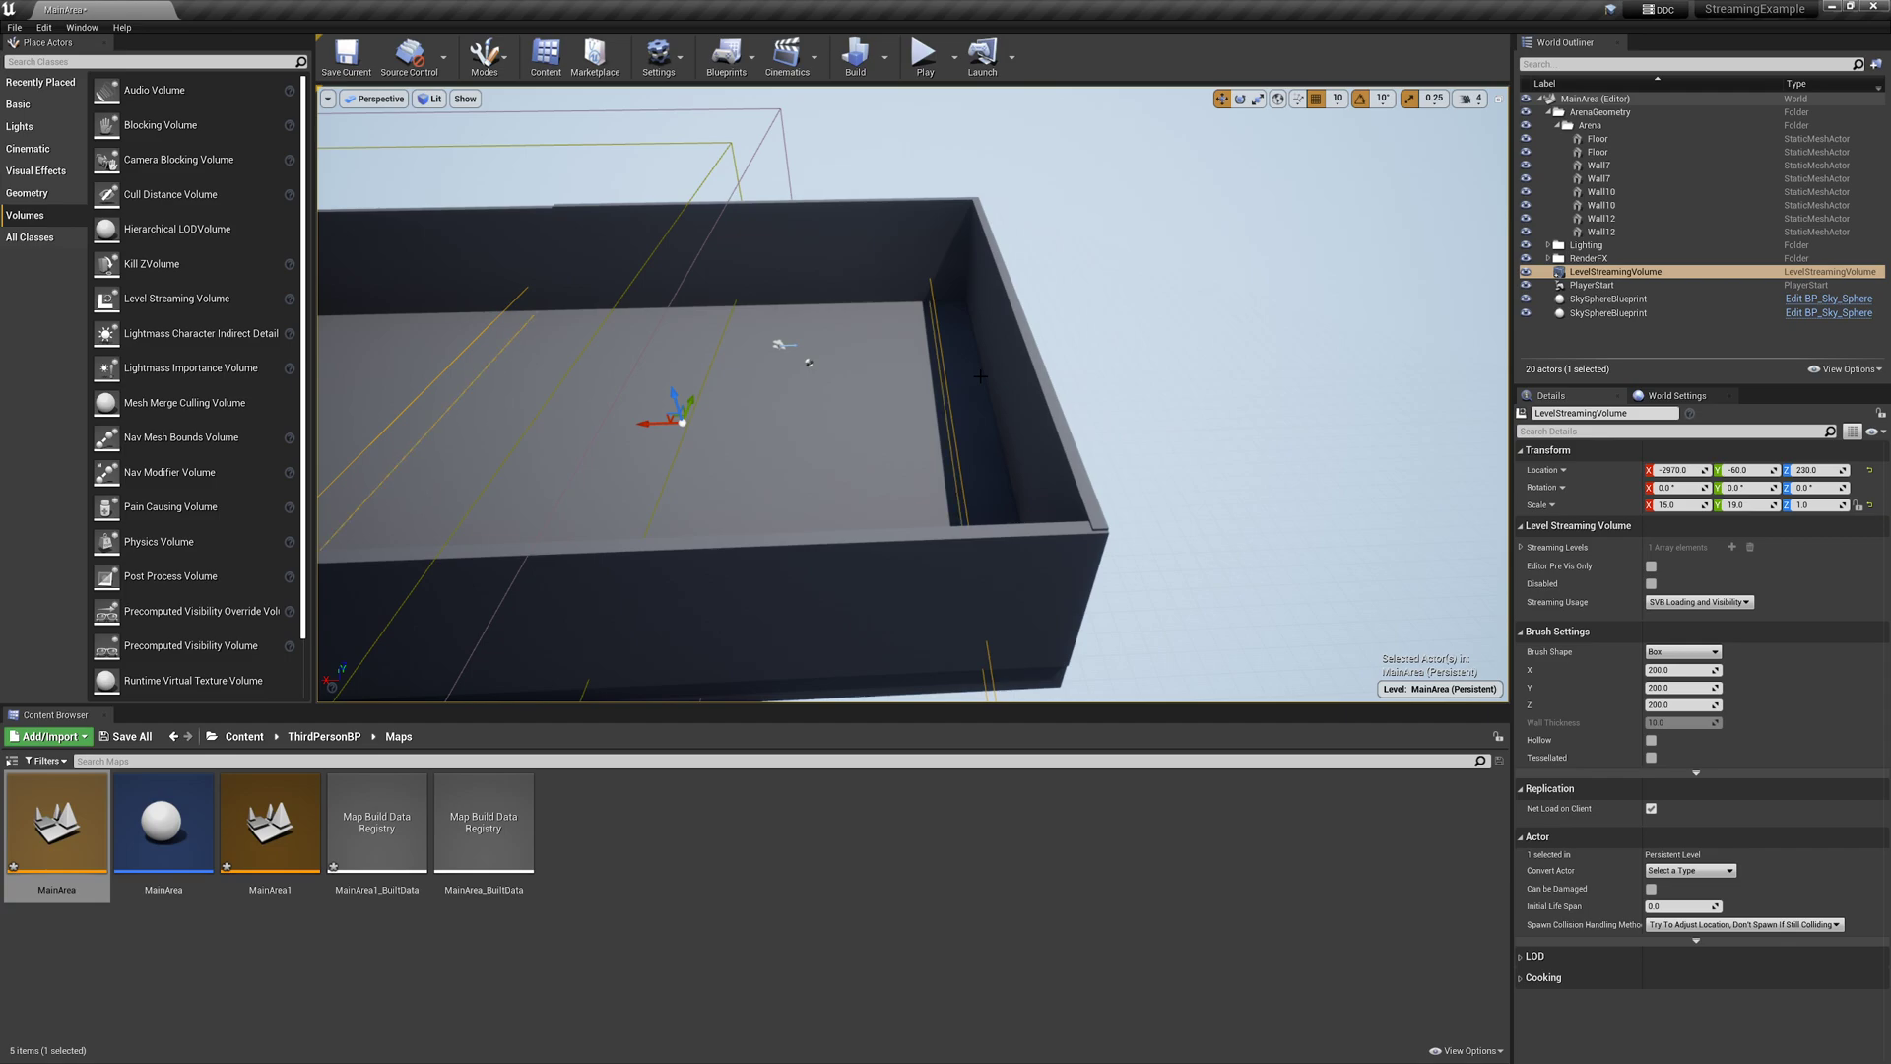
Try Y scale values of 30 and then 40 on the streaming volume
{"action": "left_click", "coordinate": [1735, 504]}
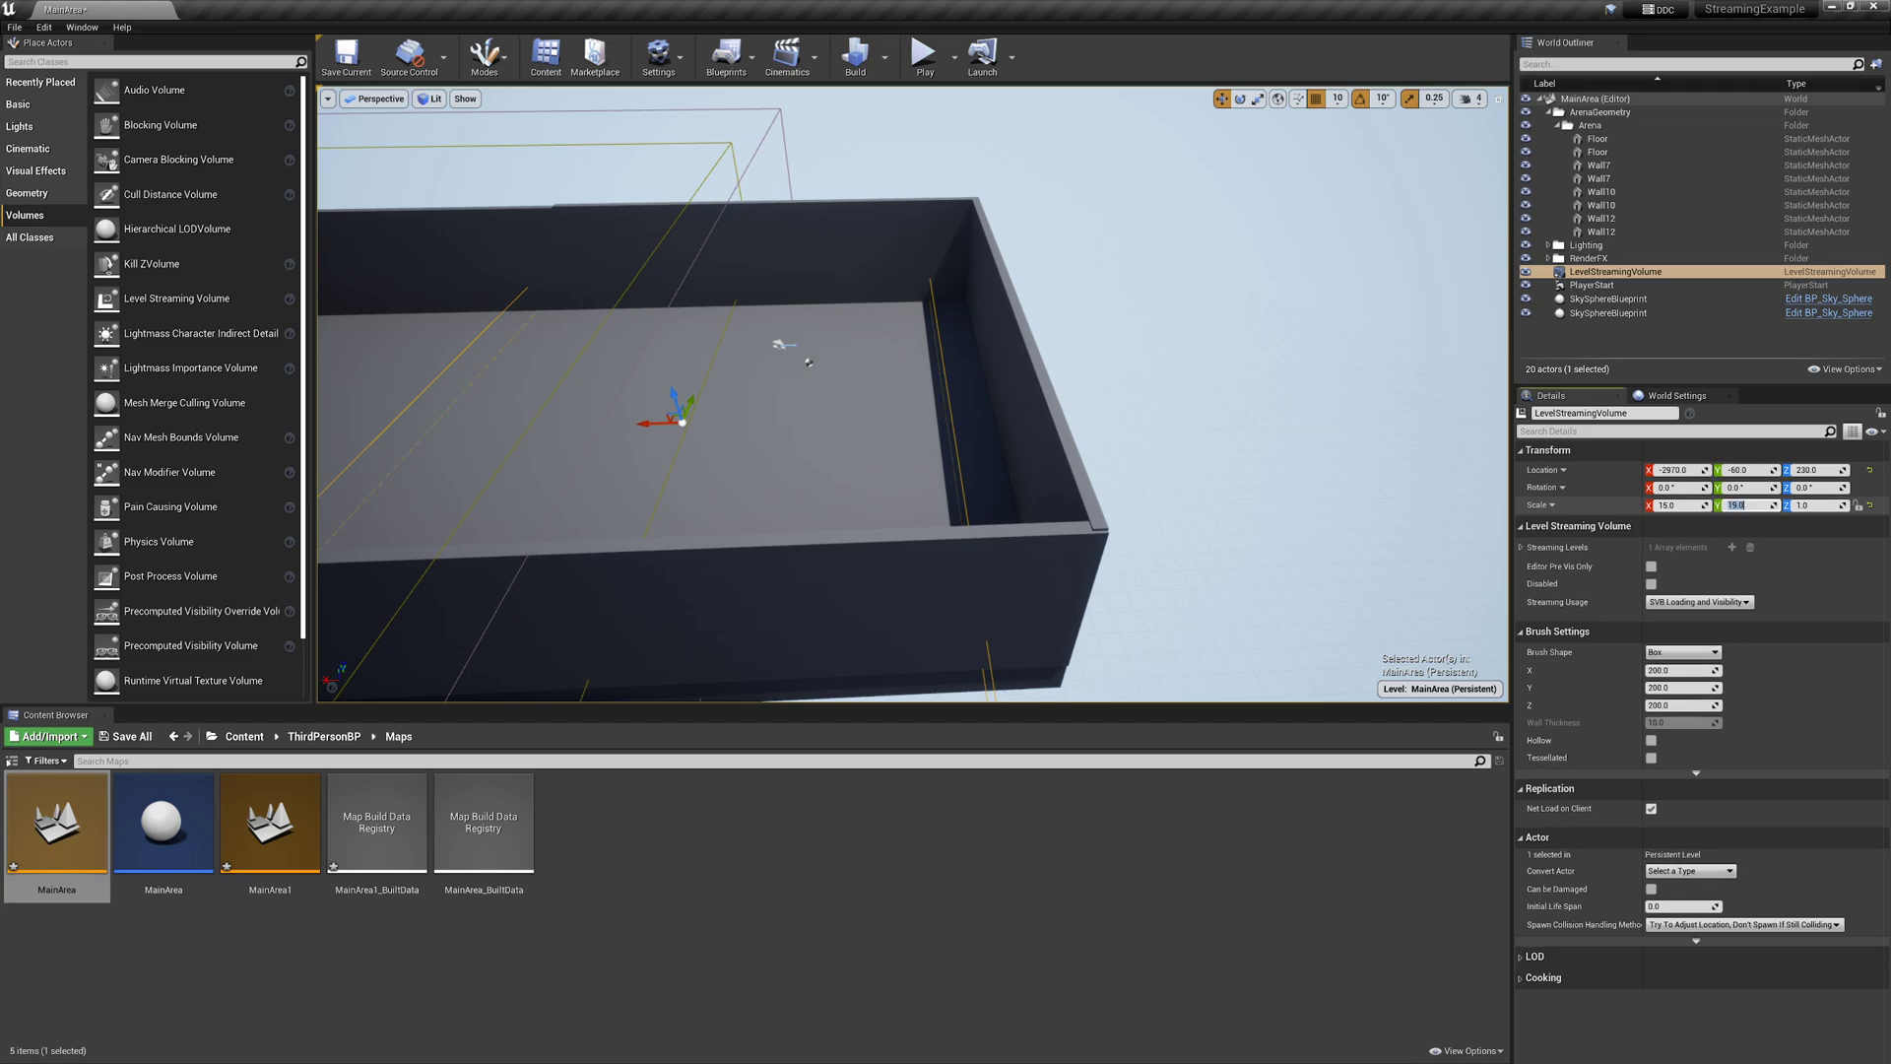
{"action": "key", "text": "BackSpace"}
{"action": "type", "text": "30"}
{"action": "key", "text": "Return"}
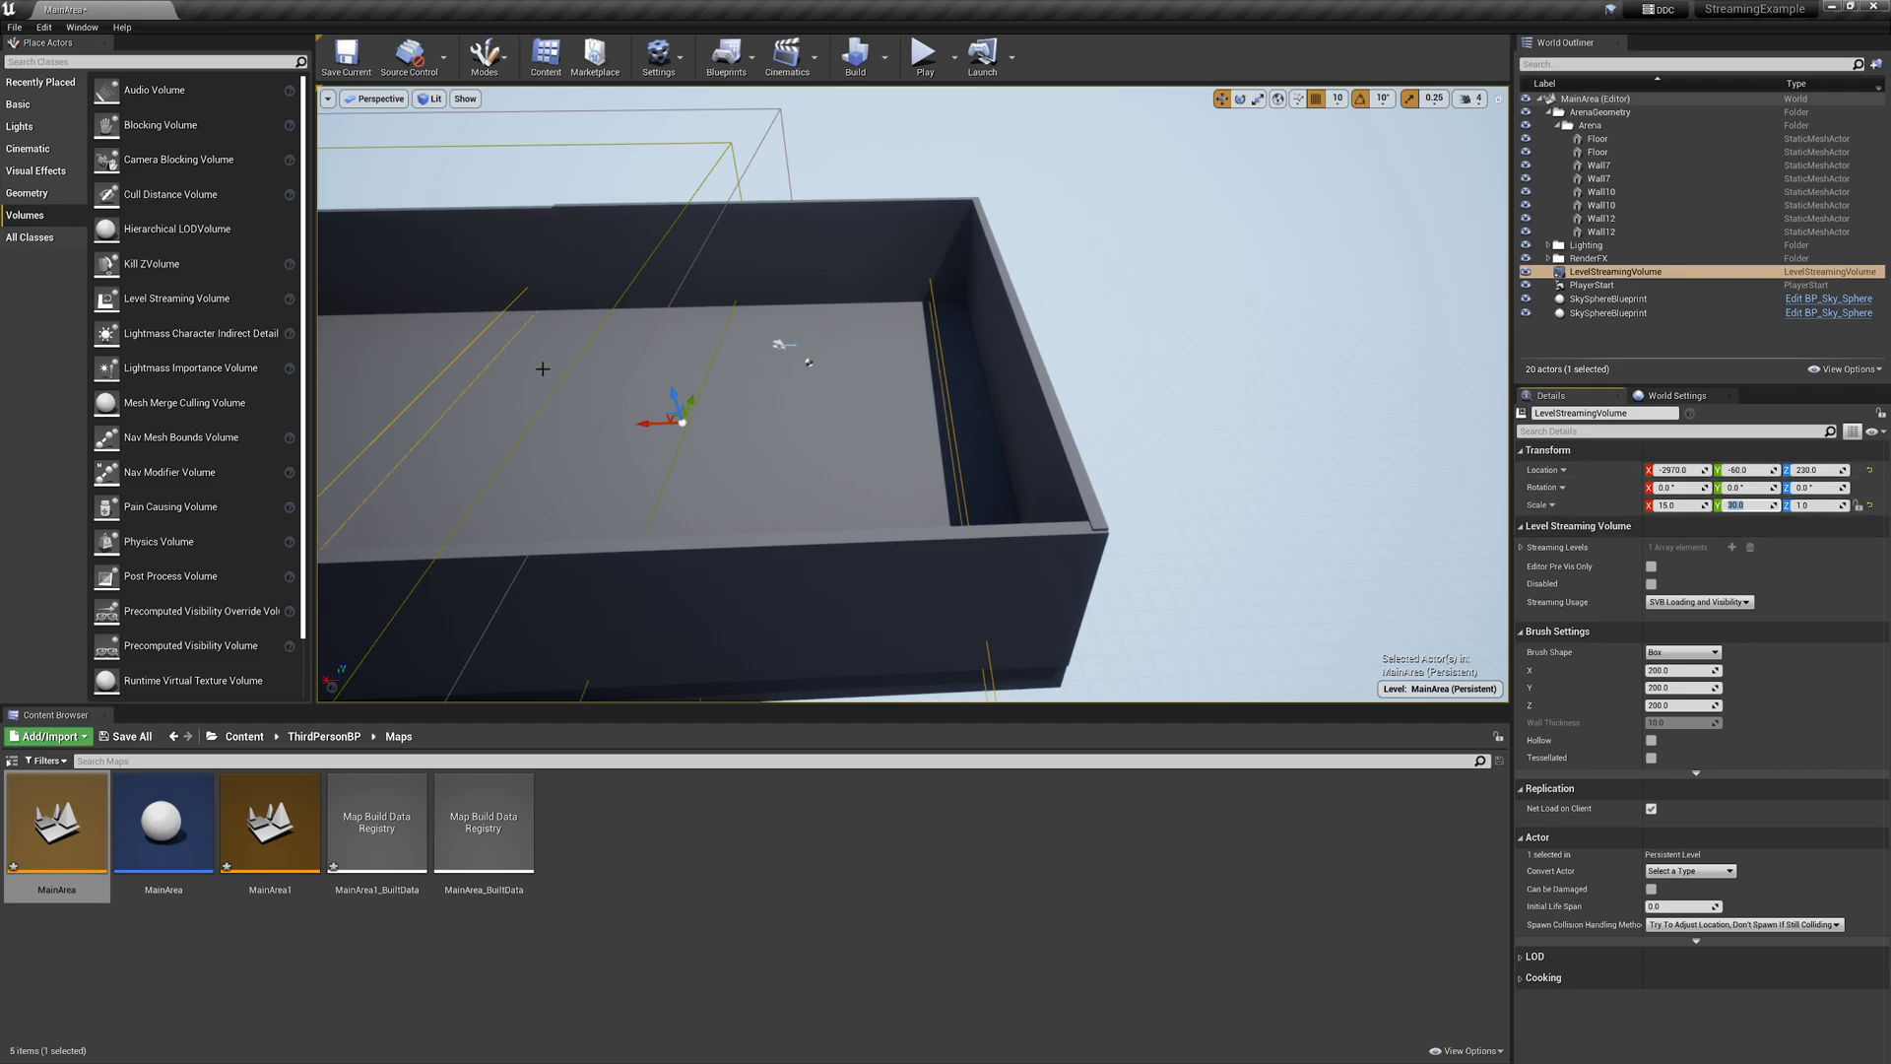
{"action": "right_click_drag", "start_coordinate": [1276, 479], "coordinate": [1275, 479]}
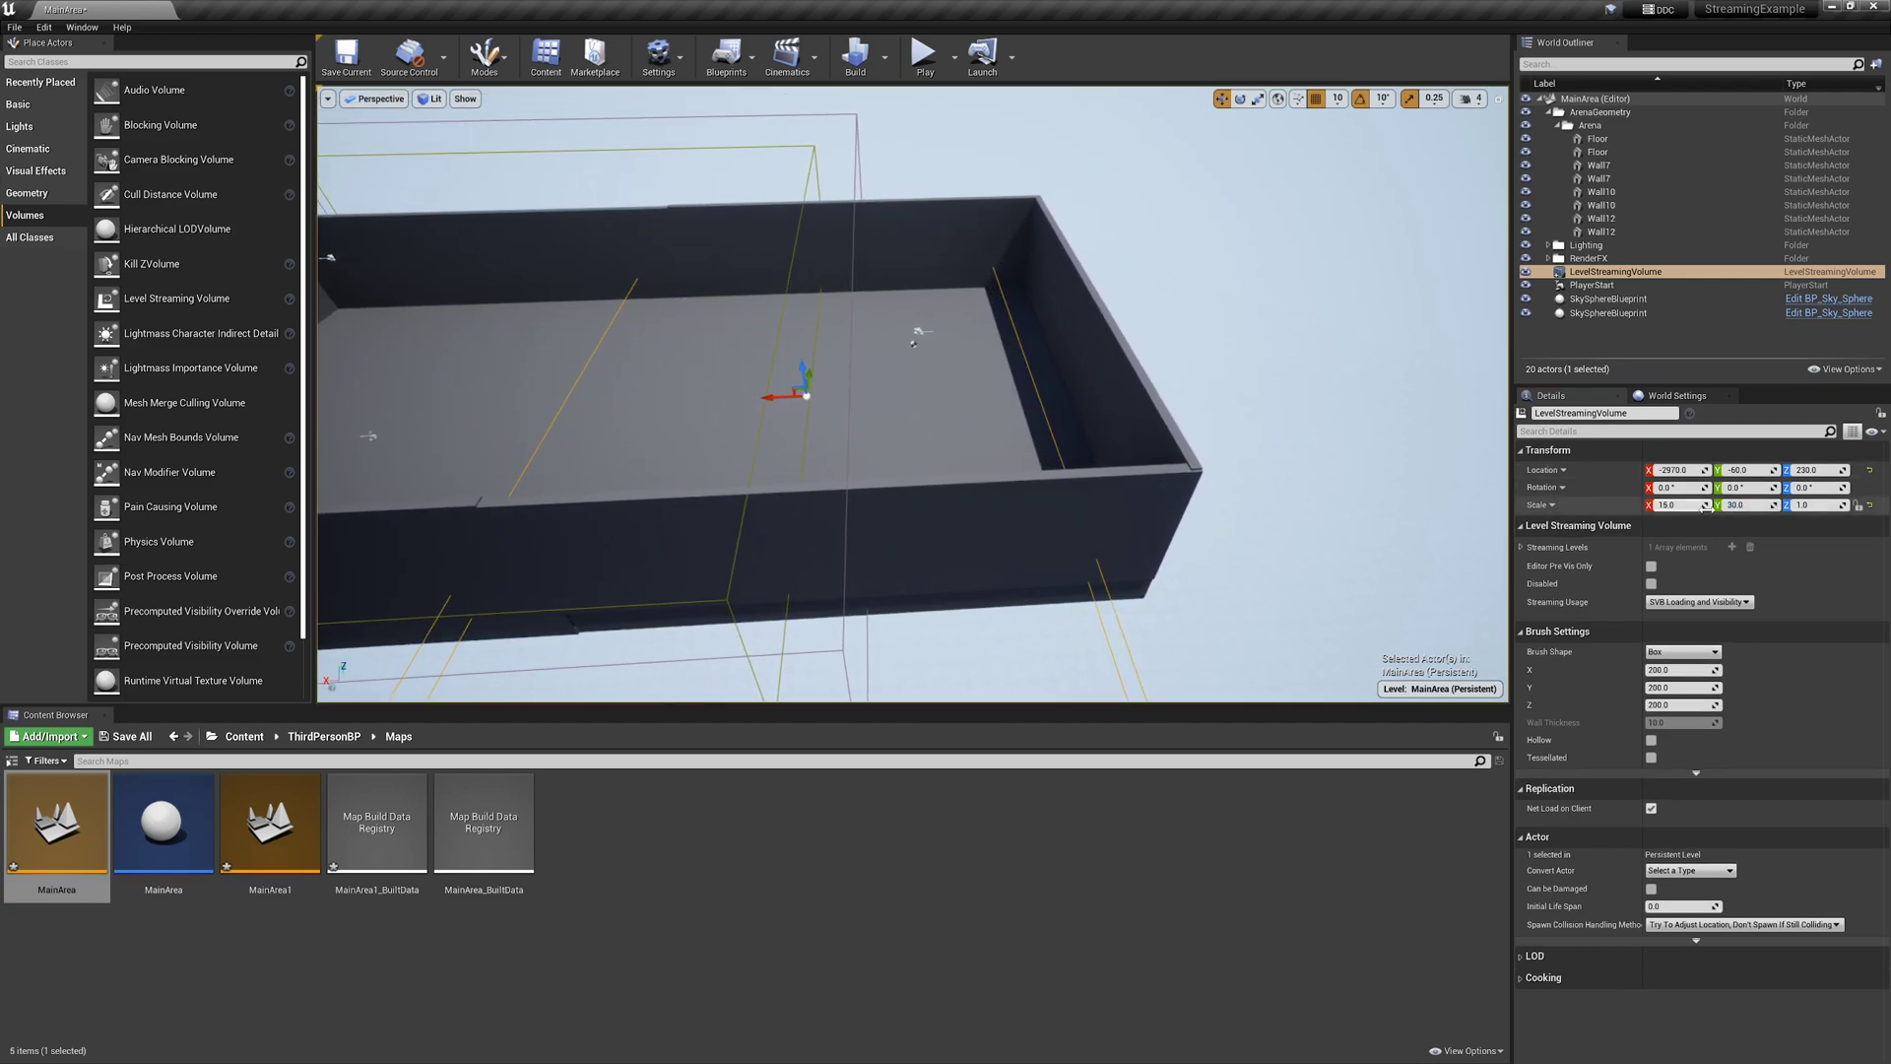
{"action": "left_click", "coordinate": [1754, 504]}
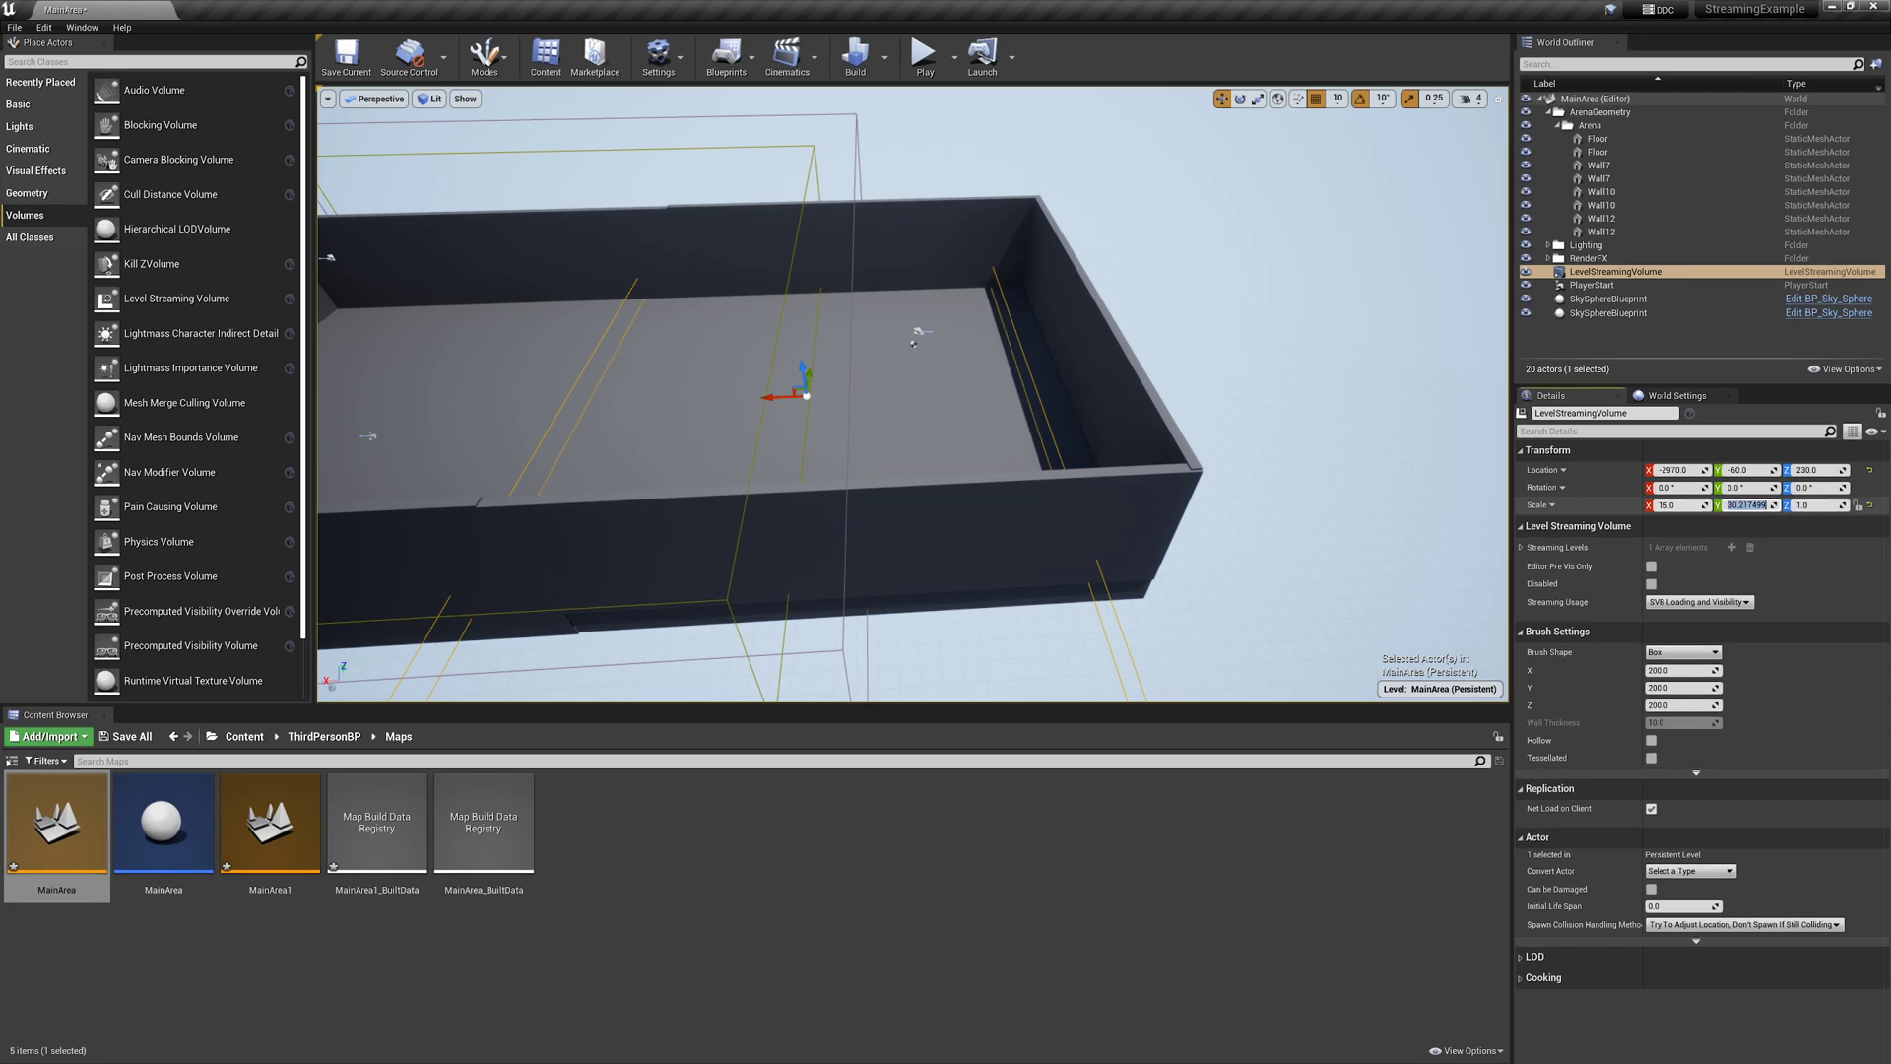
{"action": "type", "text": "40"}
{"action": "key", "text": "Return"}
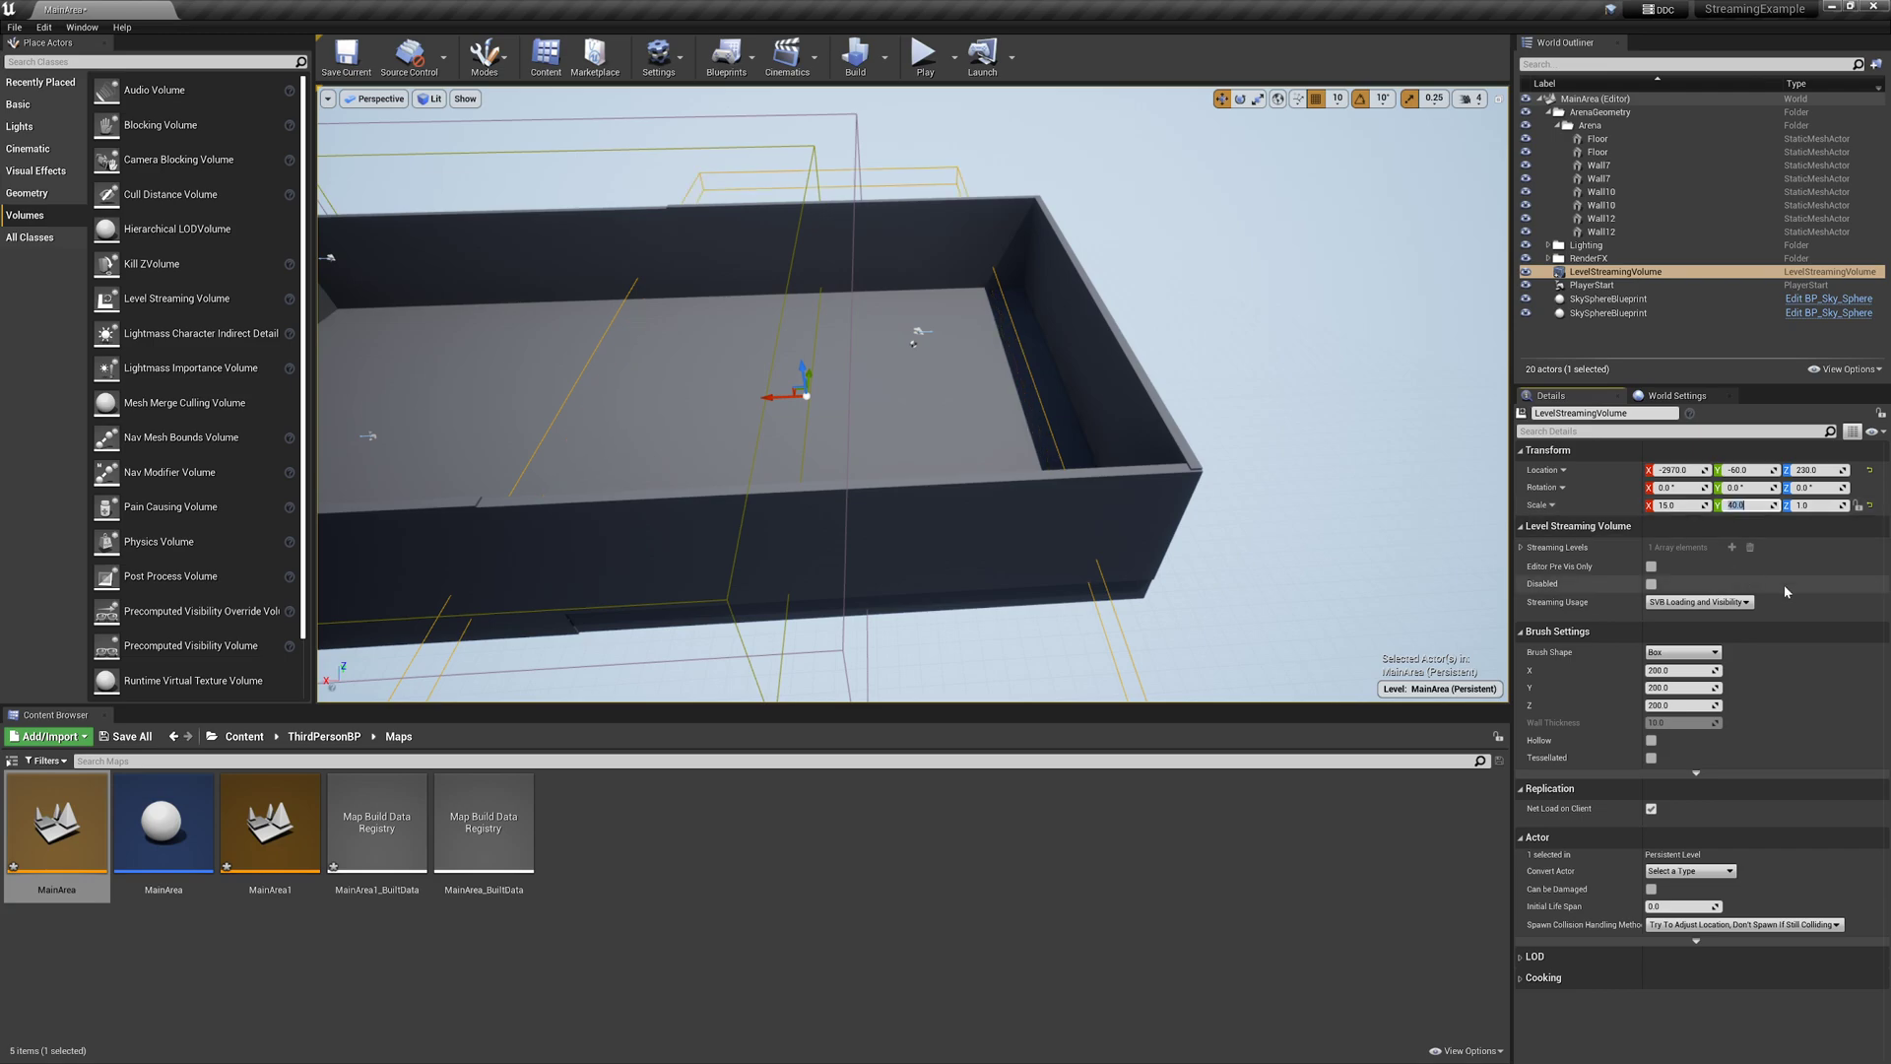
Set the streaming volume's scale to X 40 and Y 15
{"action": "left_click", "coordinate": [1672, 505]}
{"action": "type", "text": "40"}
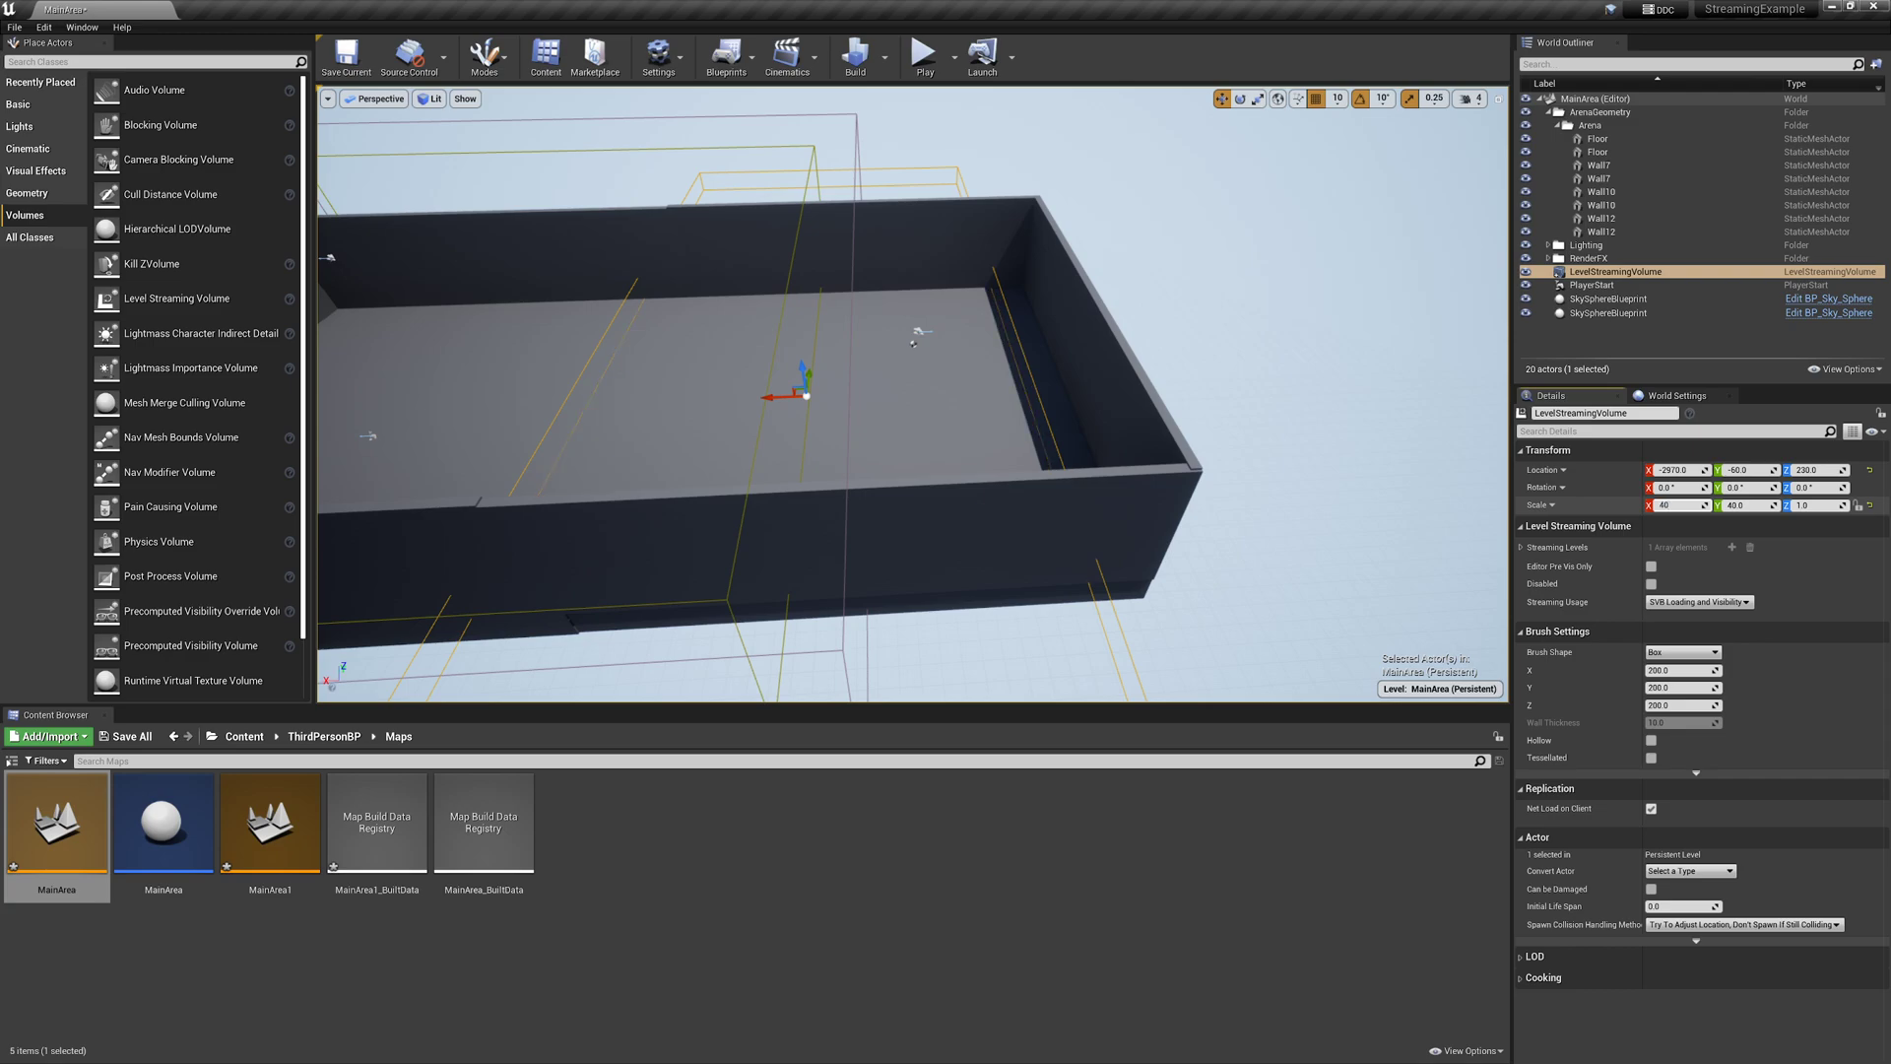
{"action": "key", "text": "Tab"}
{"action": "key", "text": "BackSpace"}
{"action": "type", "text": "15"}
{"action": "key", "text": "Return"}
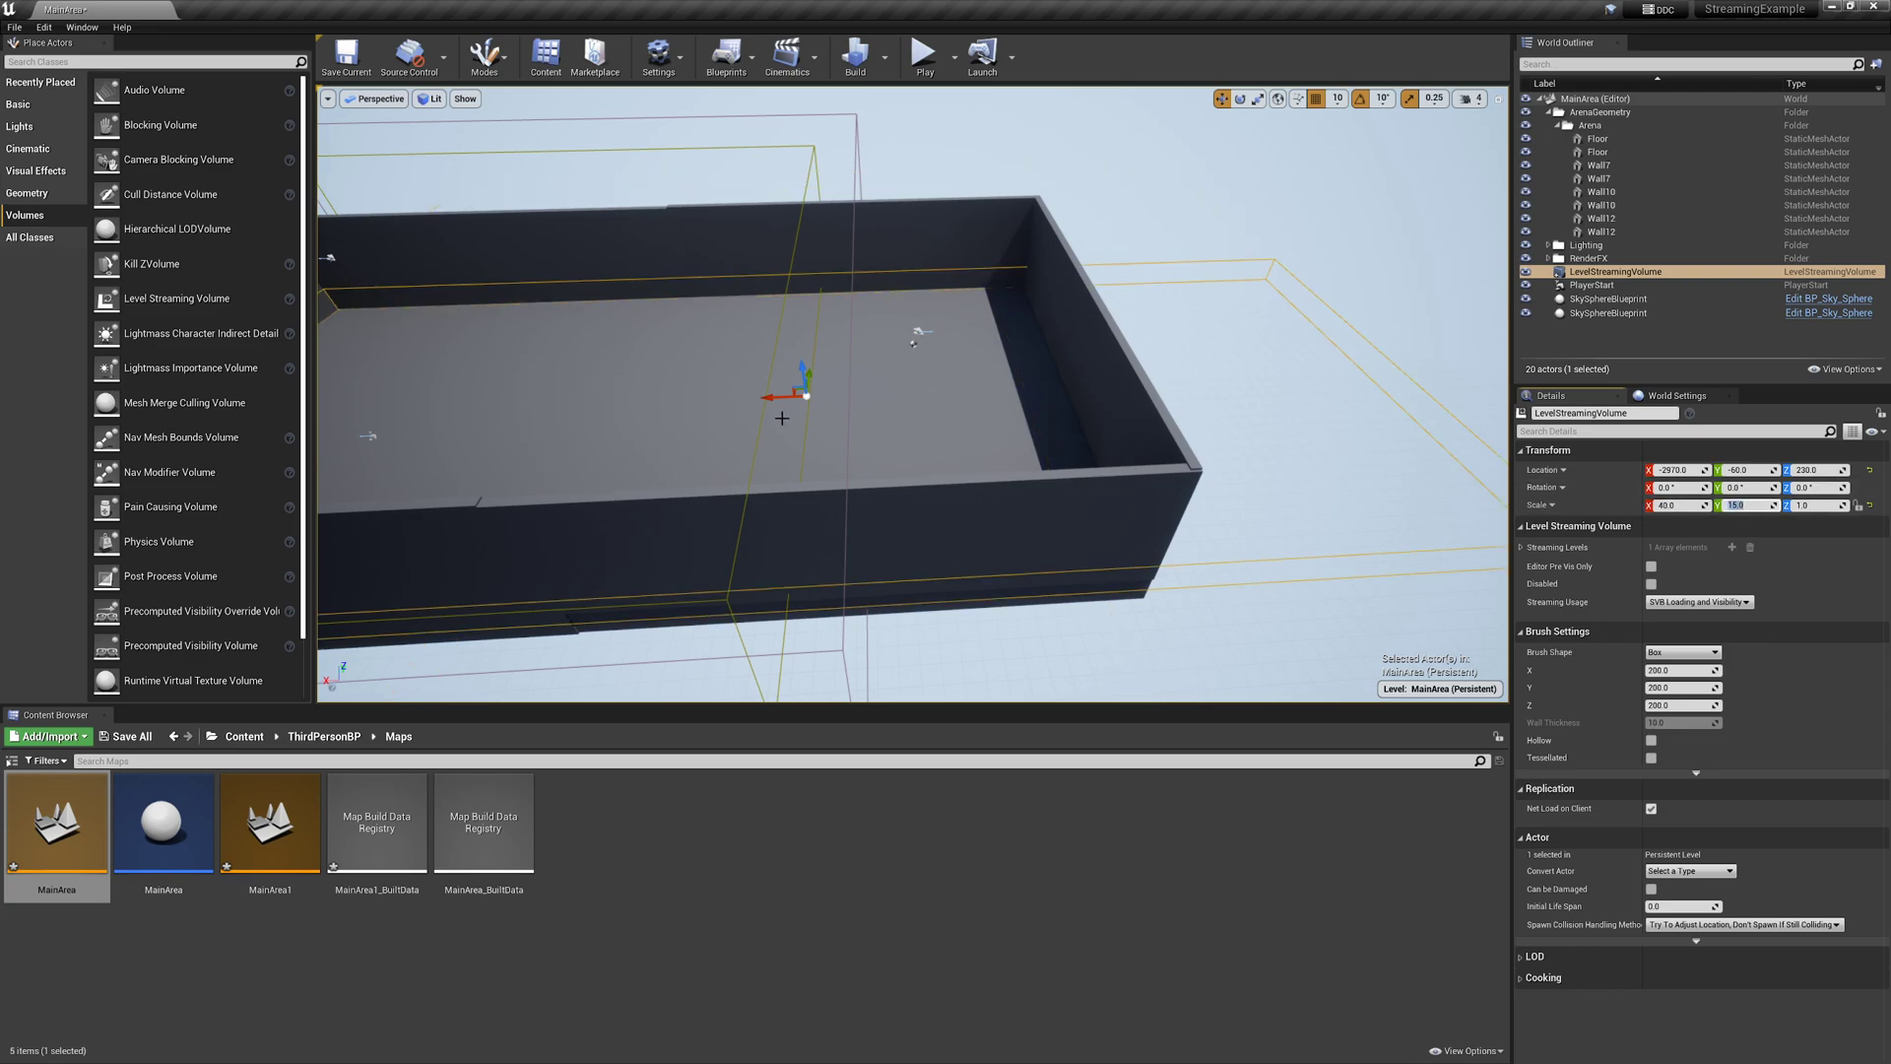
Narrow the volume's X scale to about 34.7 and move it to X -4070 over the floor
{"action": "left_click_drag", "start_coordinate": [769, 399], "coordinate": [979, 402]}
{"action": "left_click_drag", "start_coordinate": [1679, 505], "coordinate": [1616, 505]}
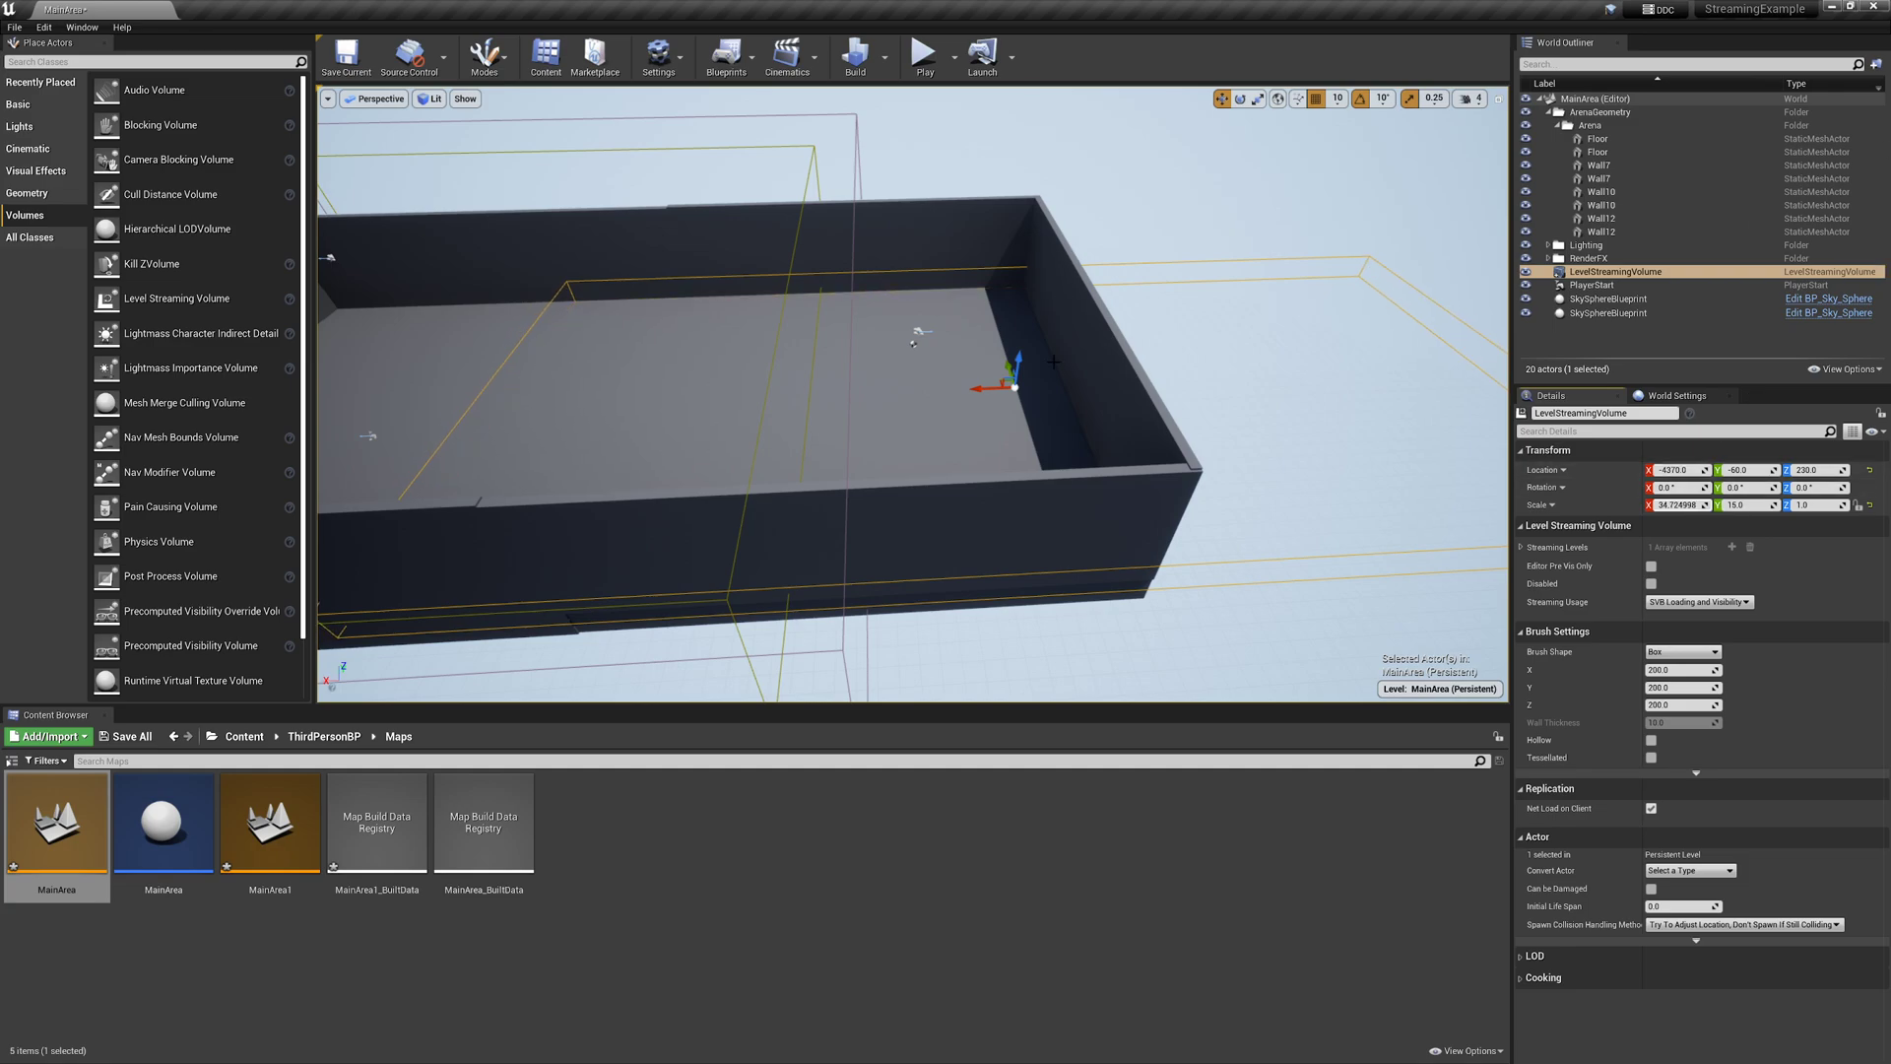
{"action": "left_click_drag", "start_coordinate": [997, 388], "coordinate": [906, 392]}
{"action": "right_click_drag", "start_coordinate": [590, 423], "coordinate": [656, 398]}
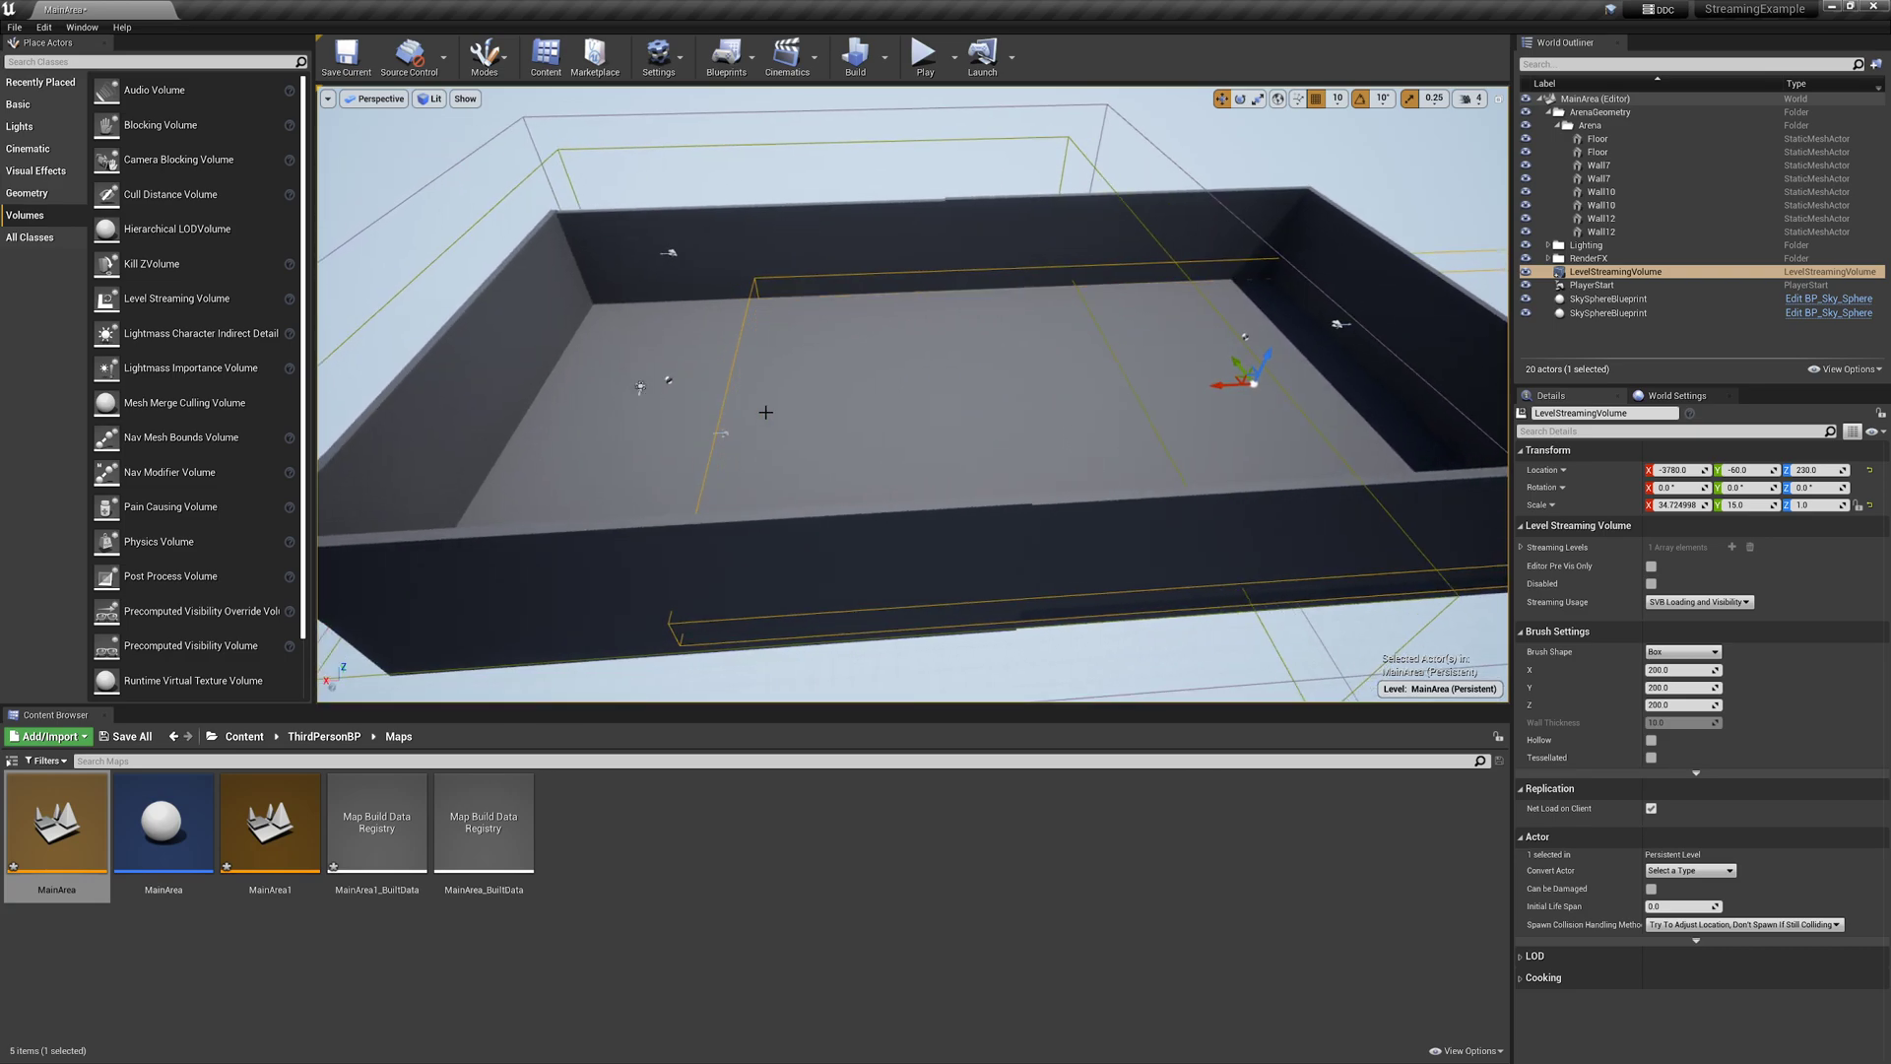
{"action": "left_click_drag", "start_coordinate": [1226, 384], "coordinate": [1269, 381]}
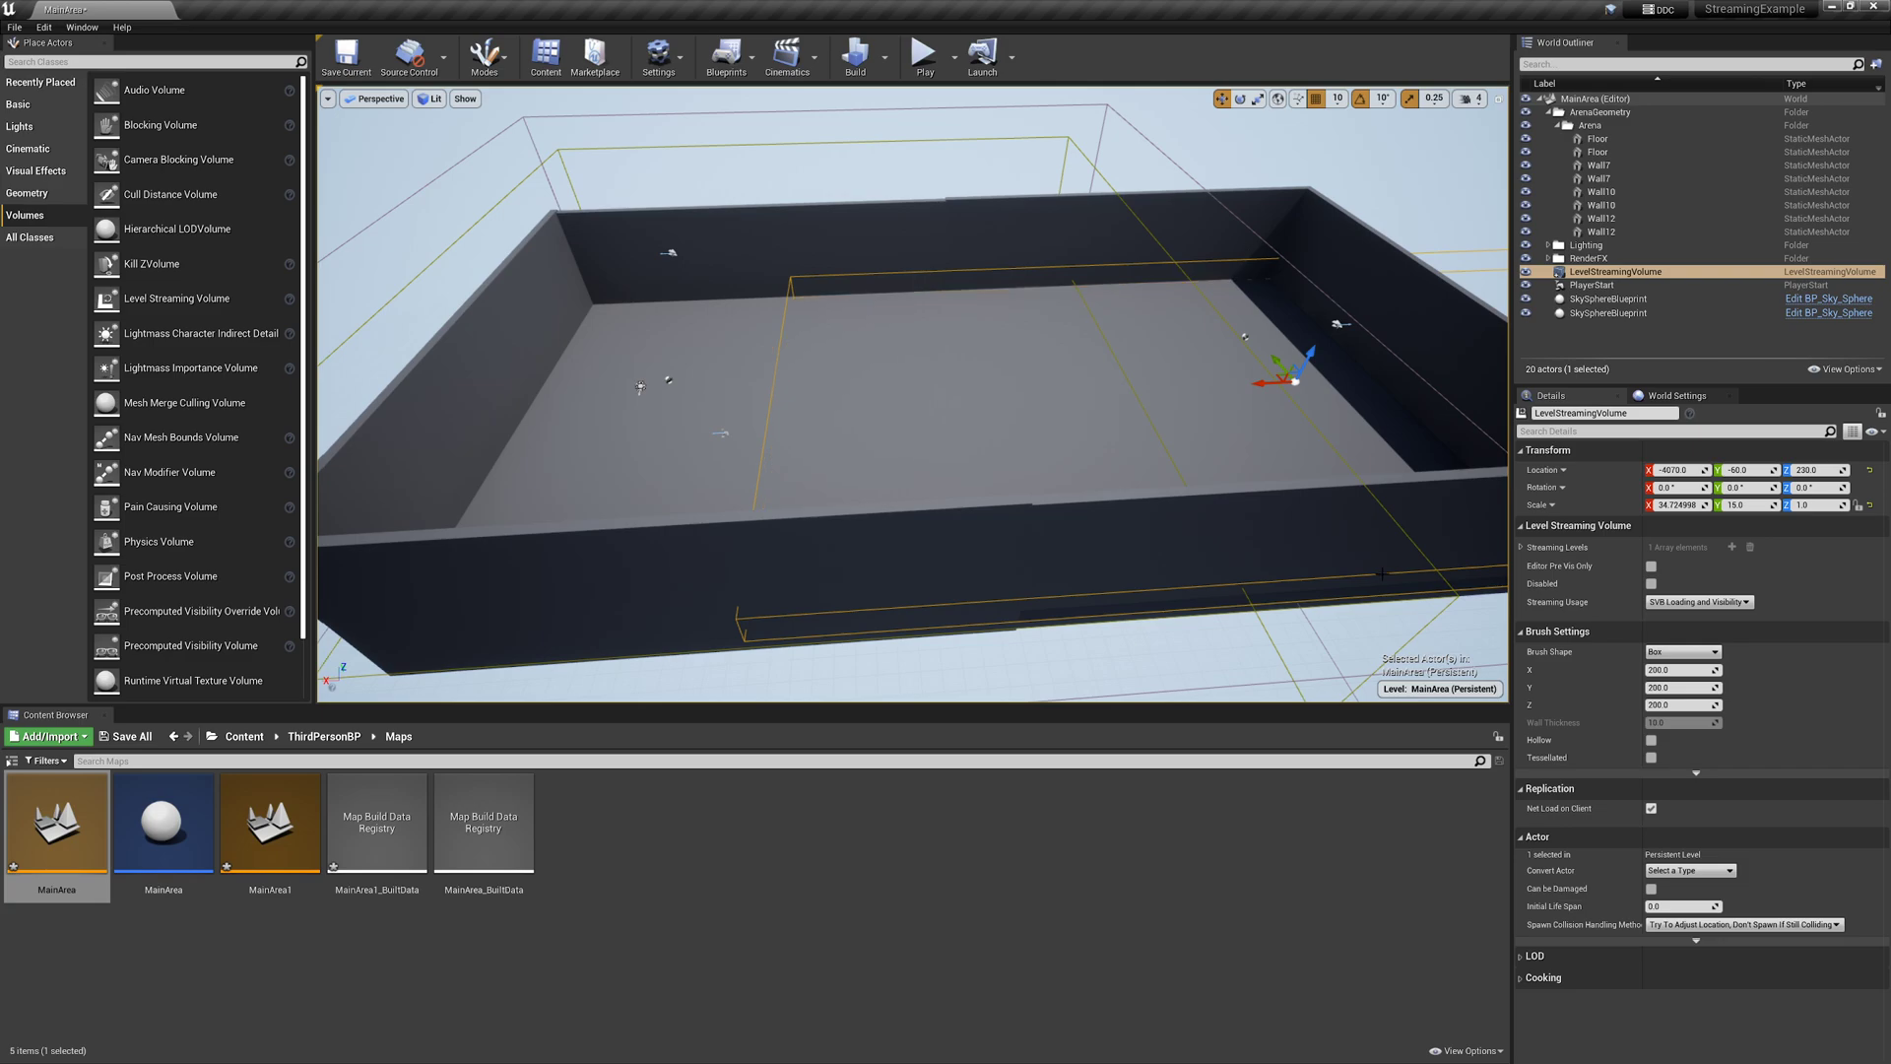
Start Play and run the character around the arena and out of the streaming volume
{"action": "left_click", "coordinate": [923, 61]}
{"action": "left_click", "coordinate": [916, 158]}
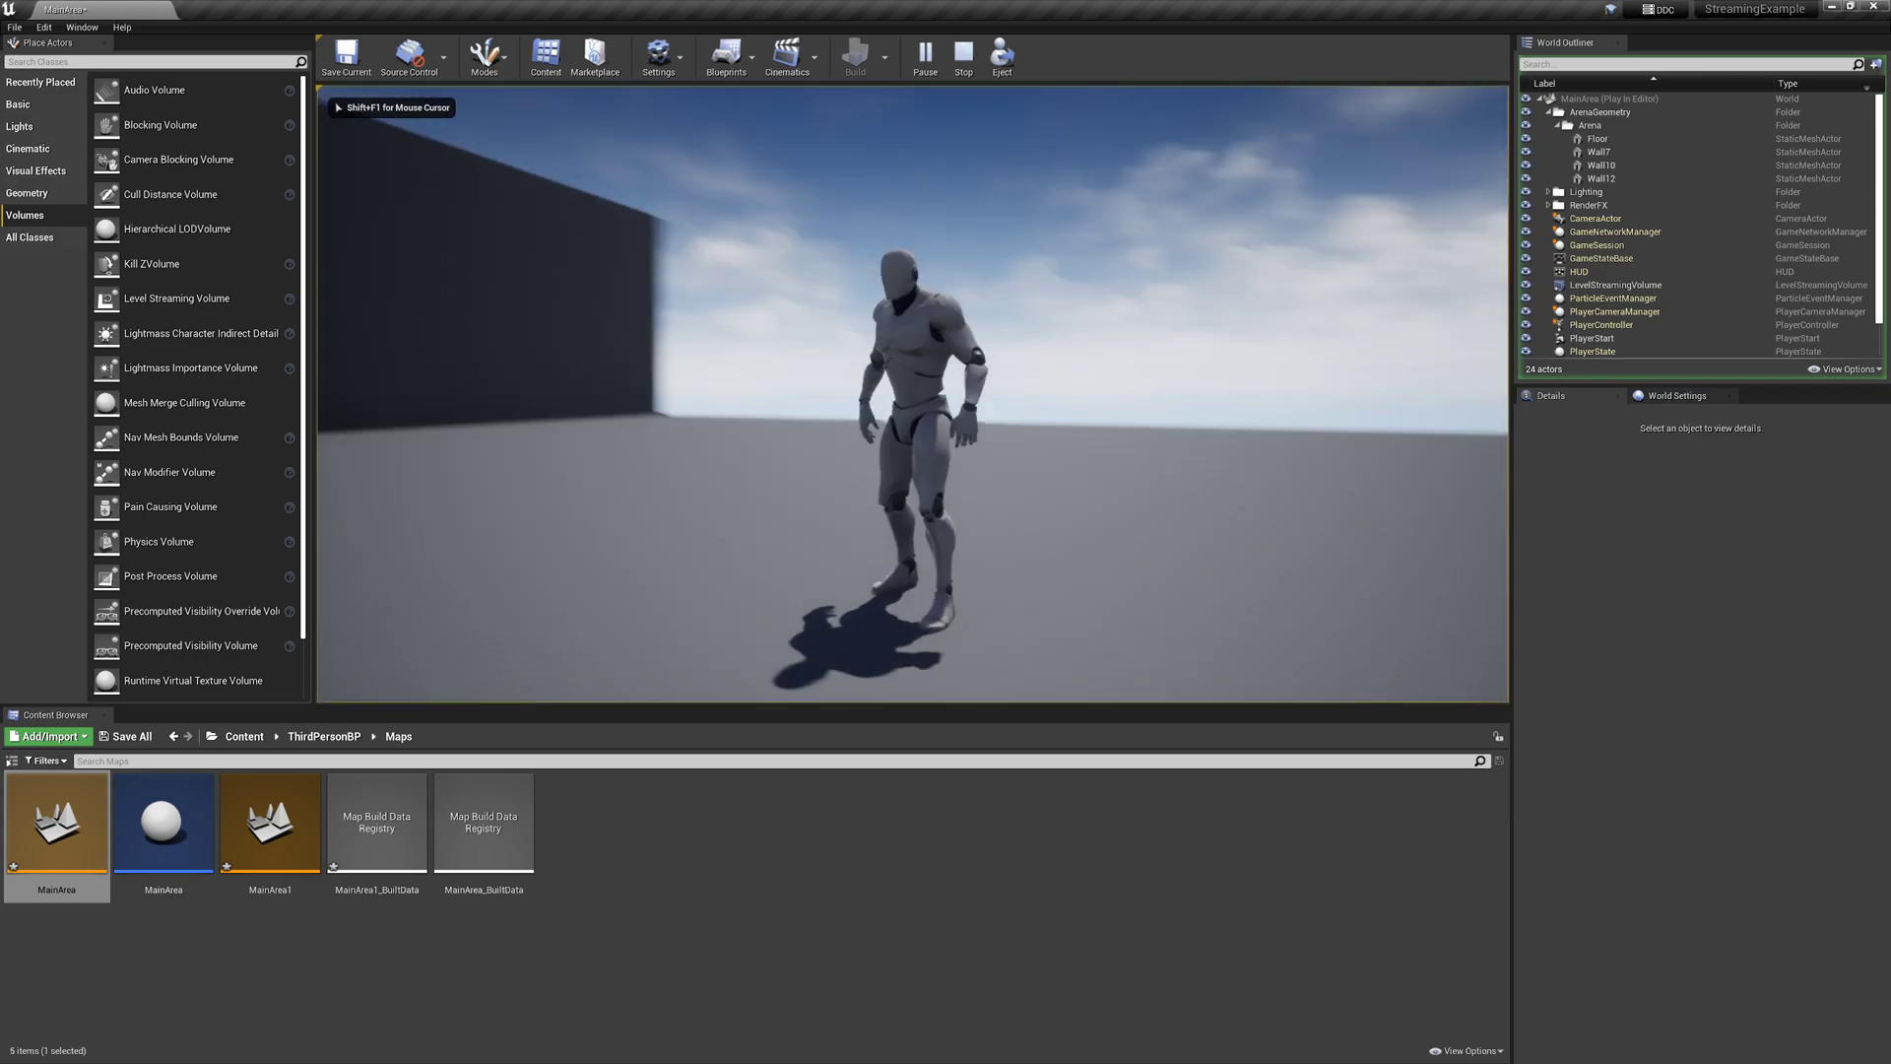
{"action": "key", "text": "w"}
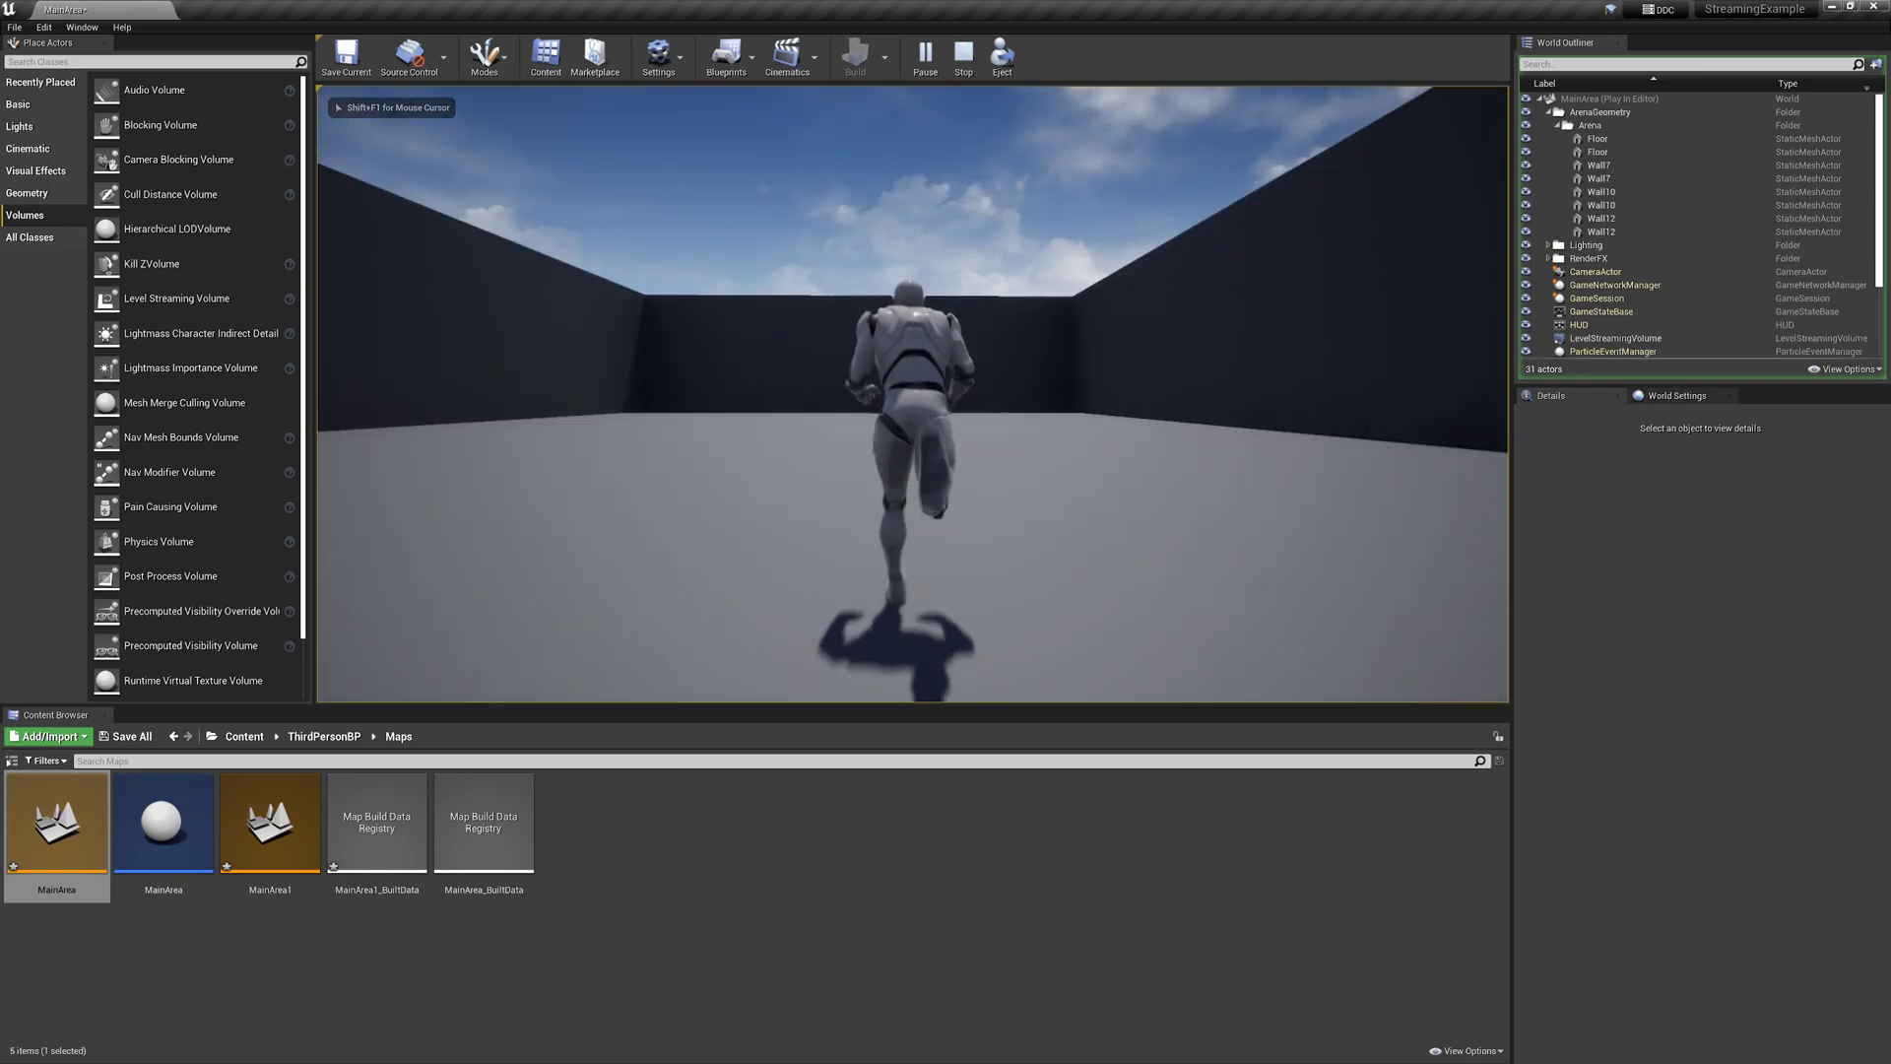
{"action": "key", "text": "w"}
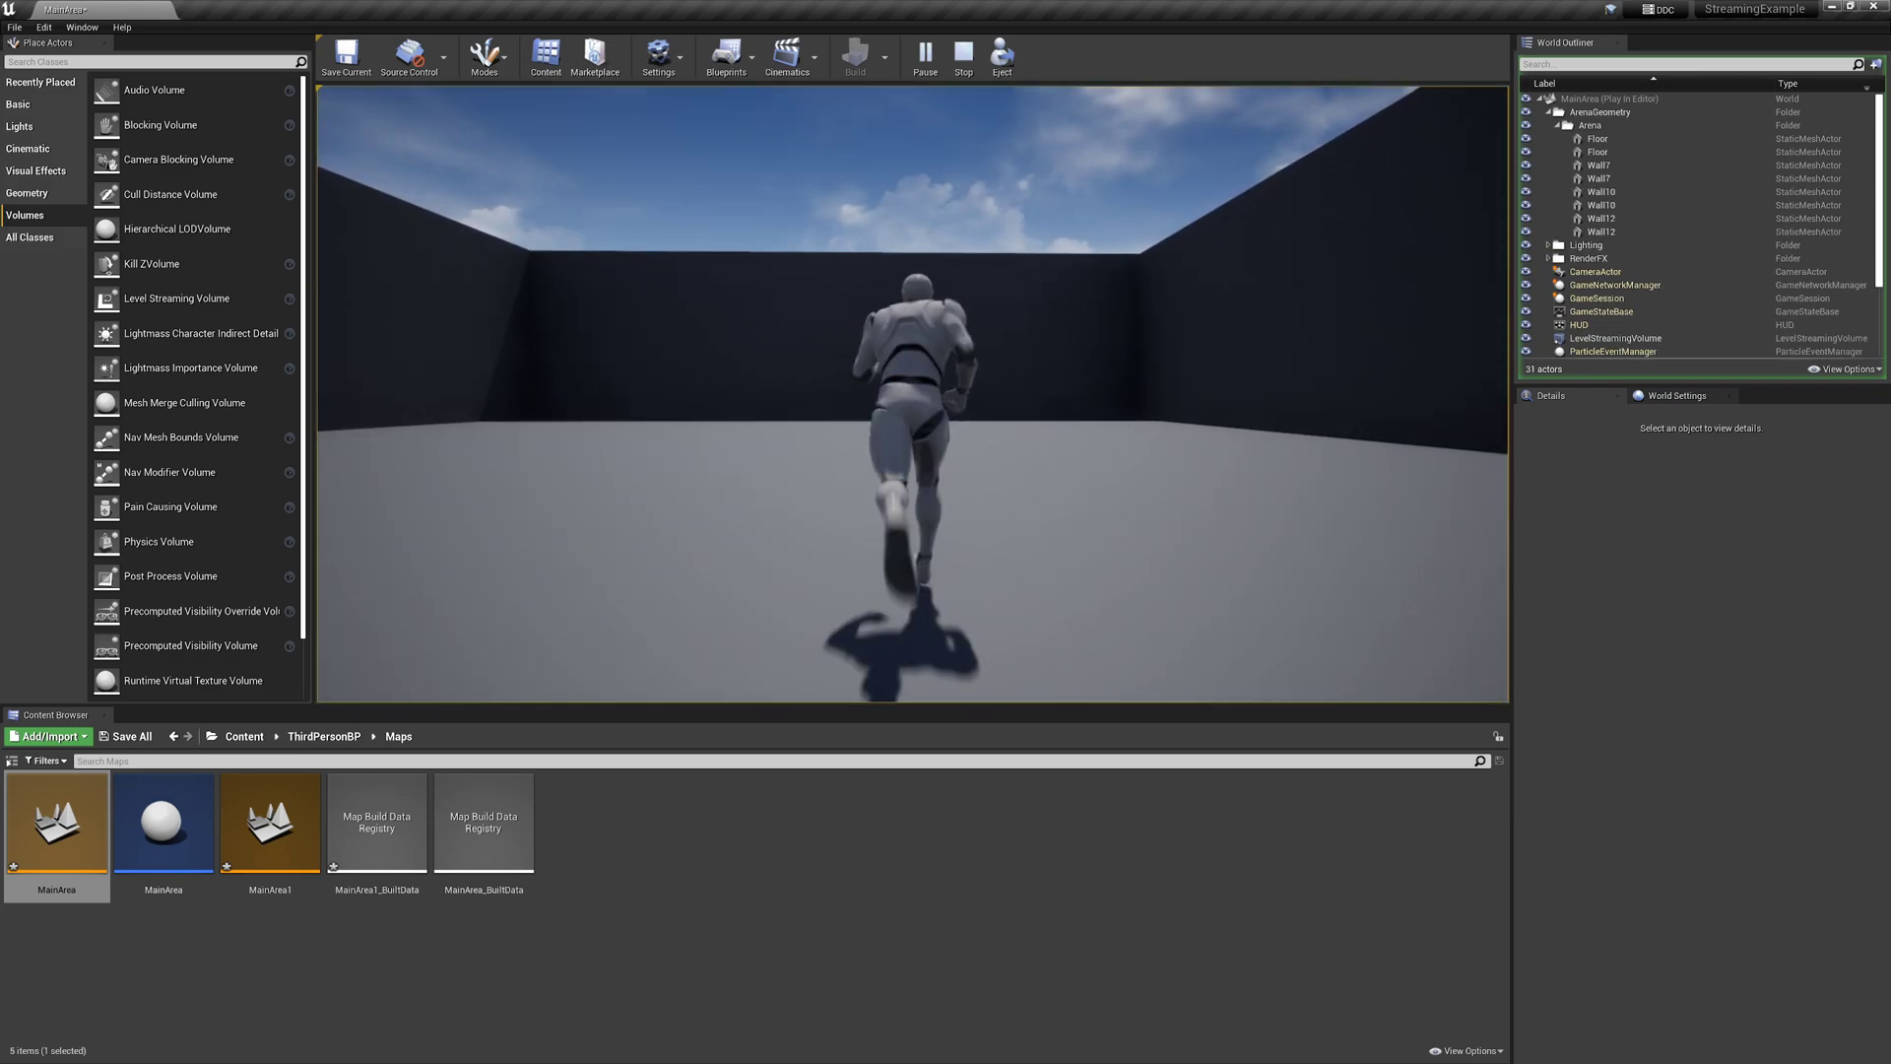
{"action": "key", "text": "w"}
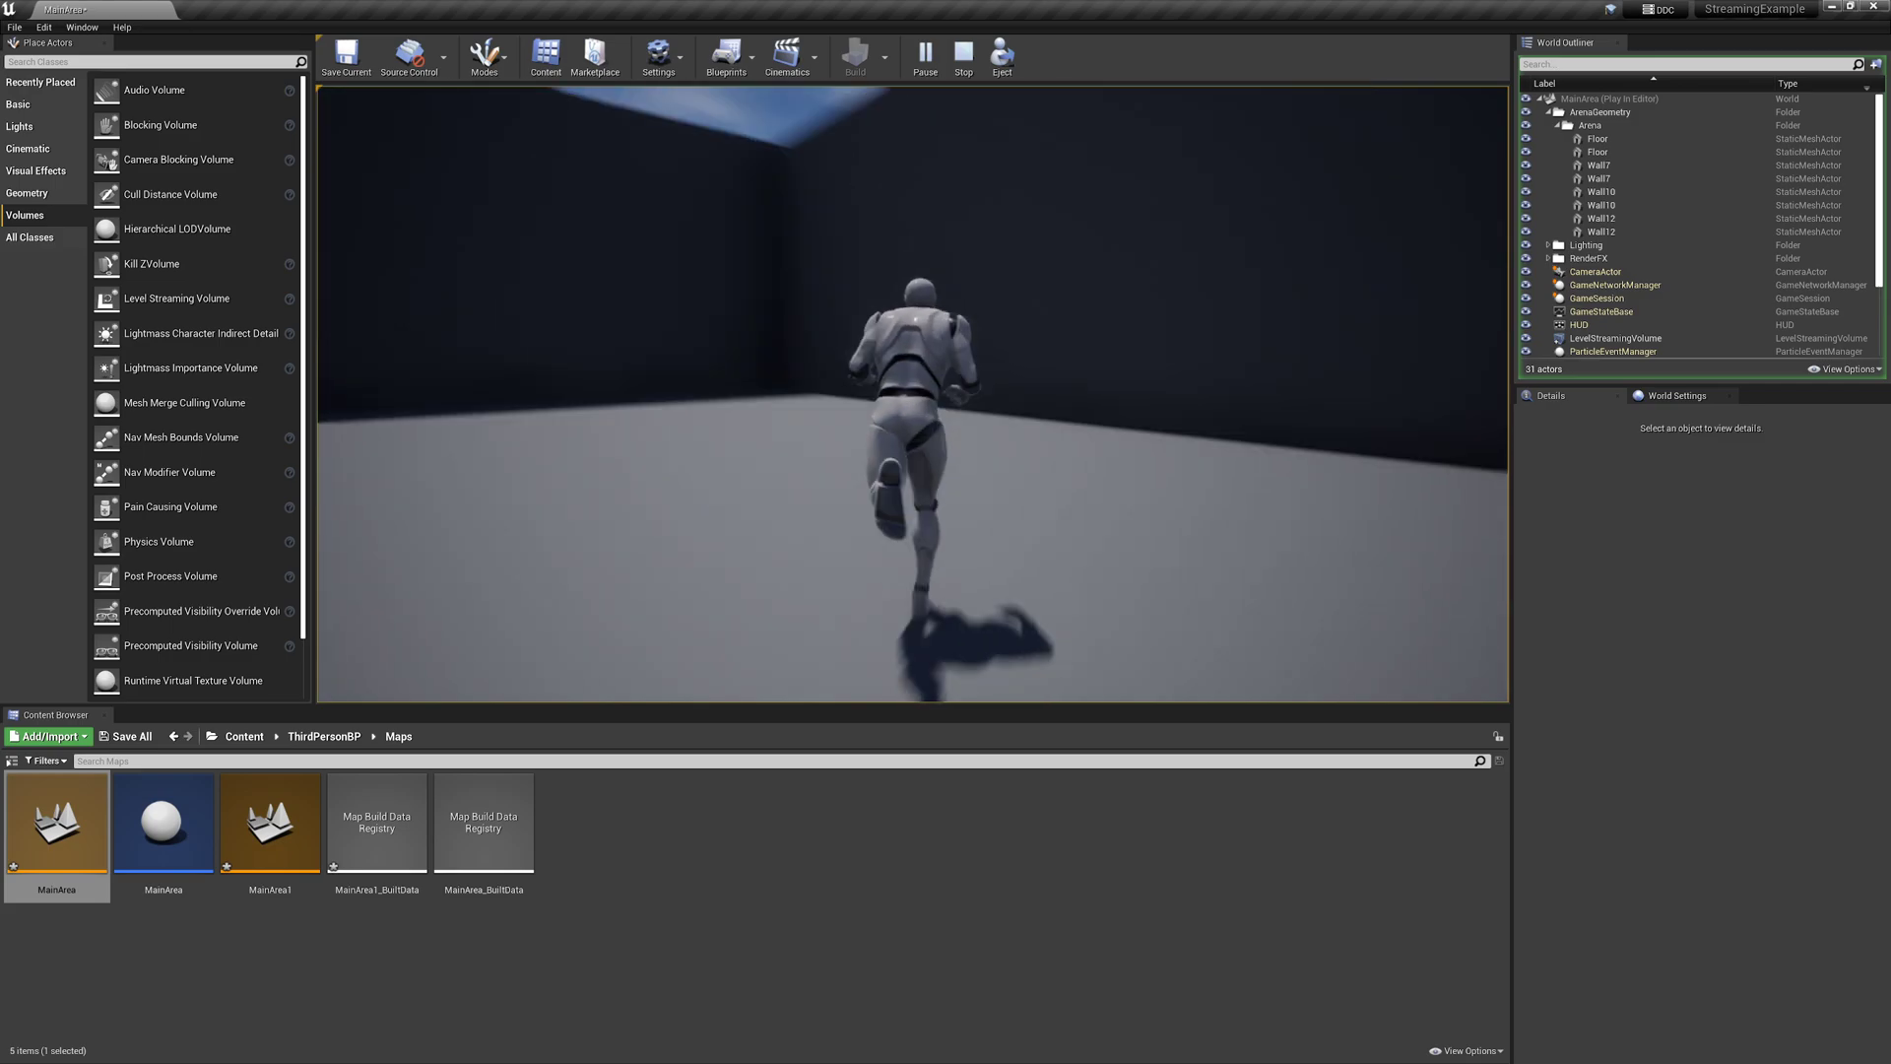
{"action": "key", "text": "w"}
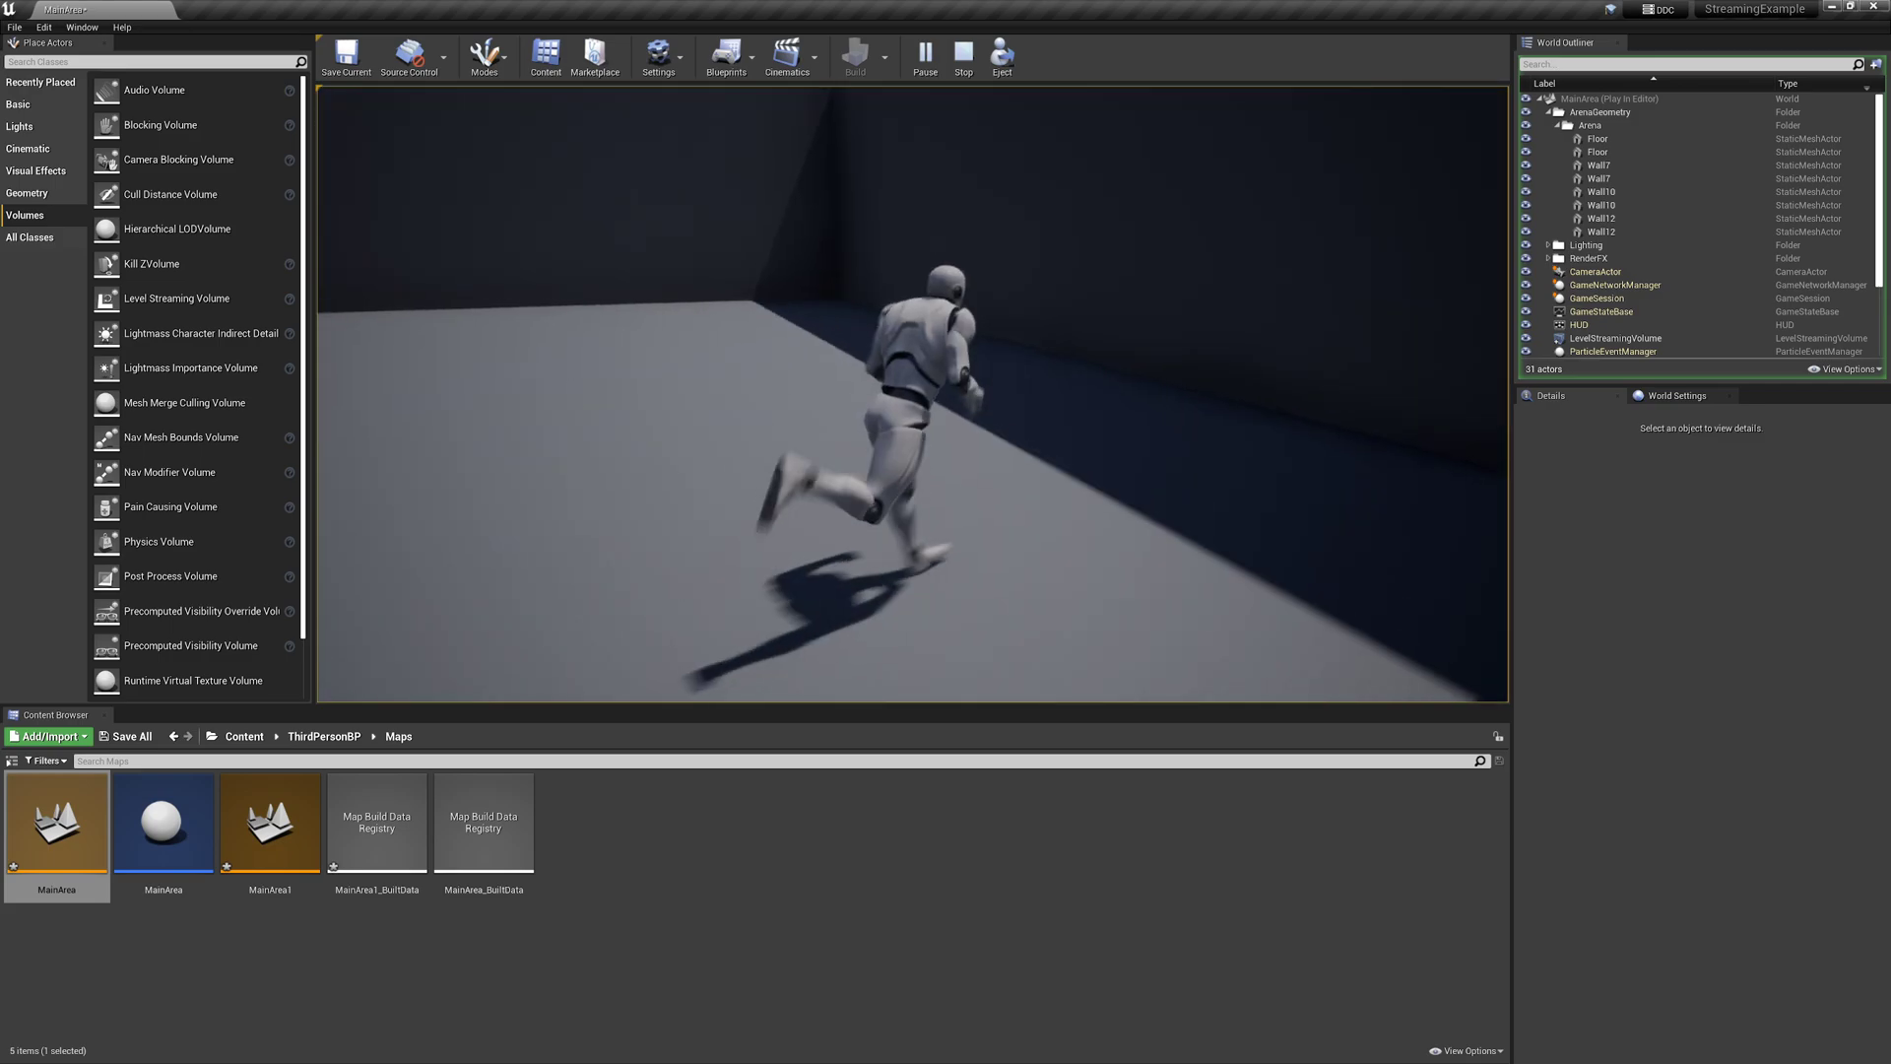
{"action": "key", "text": "w"}
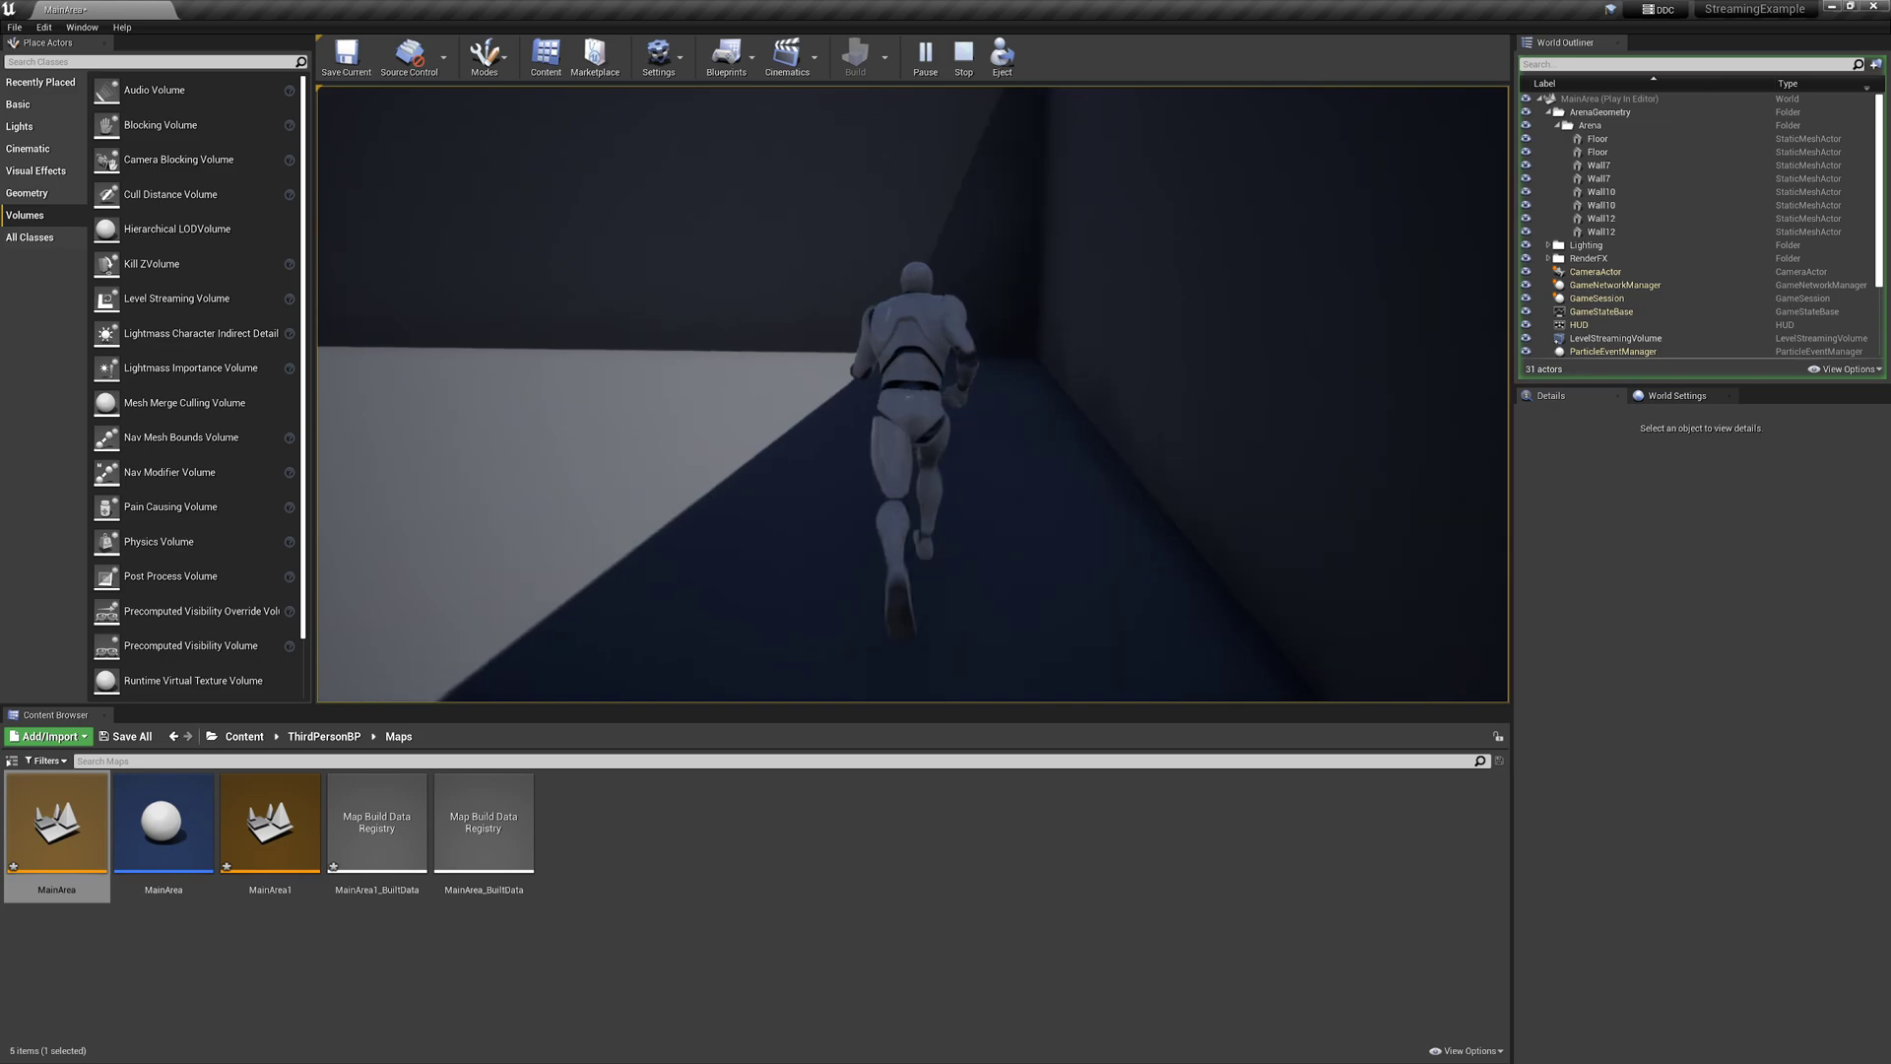
{"action": "key", "text": "w"}
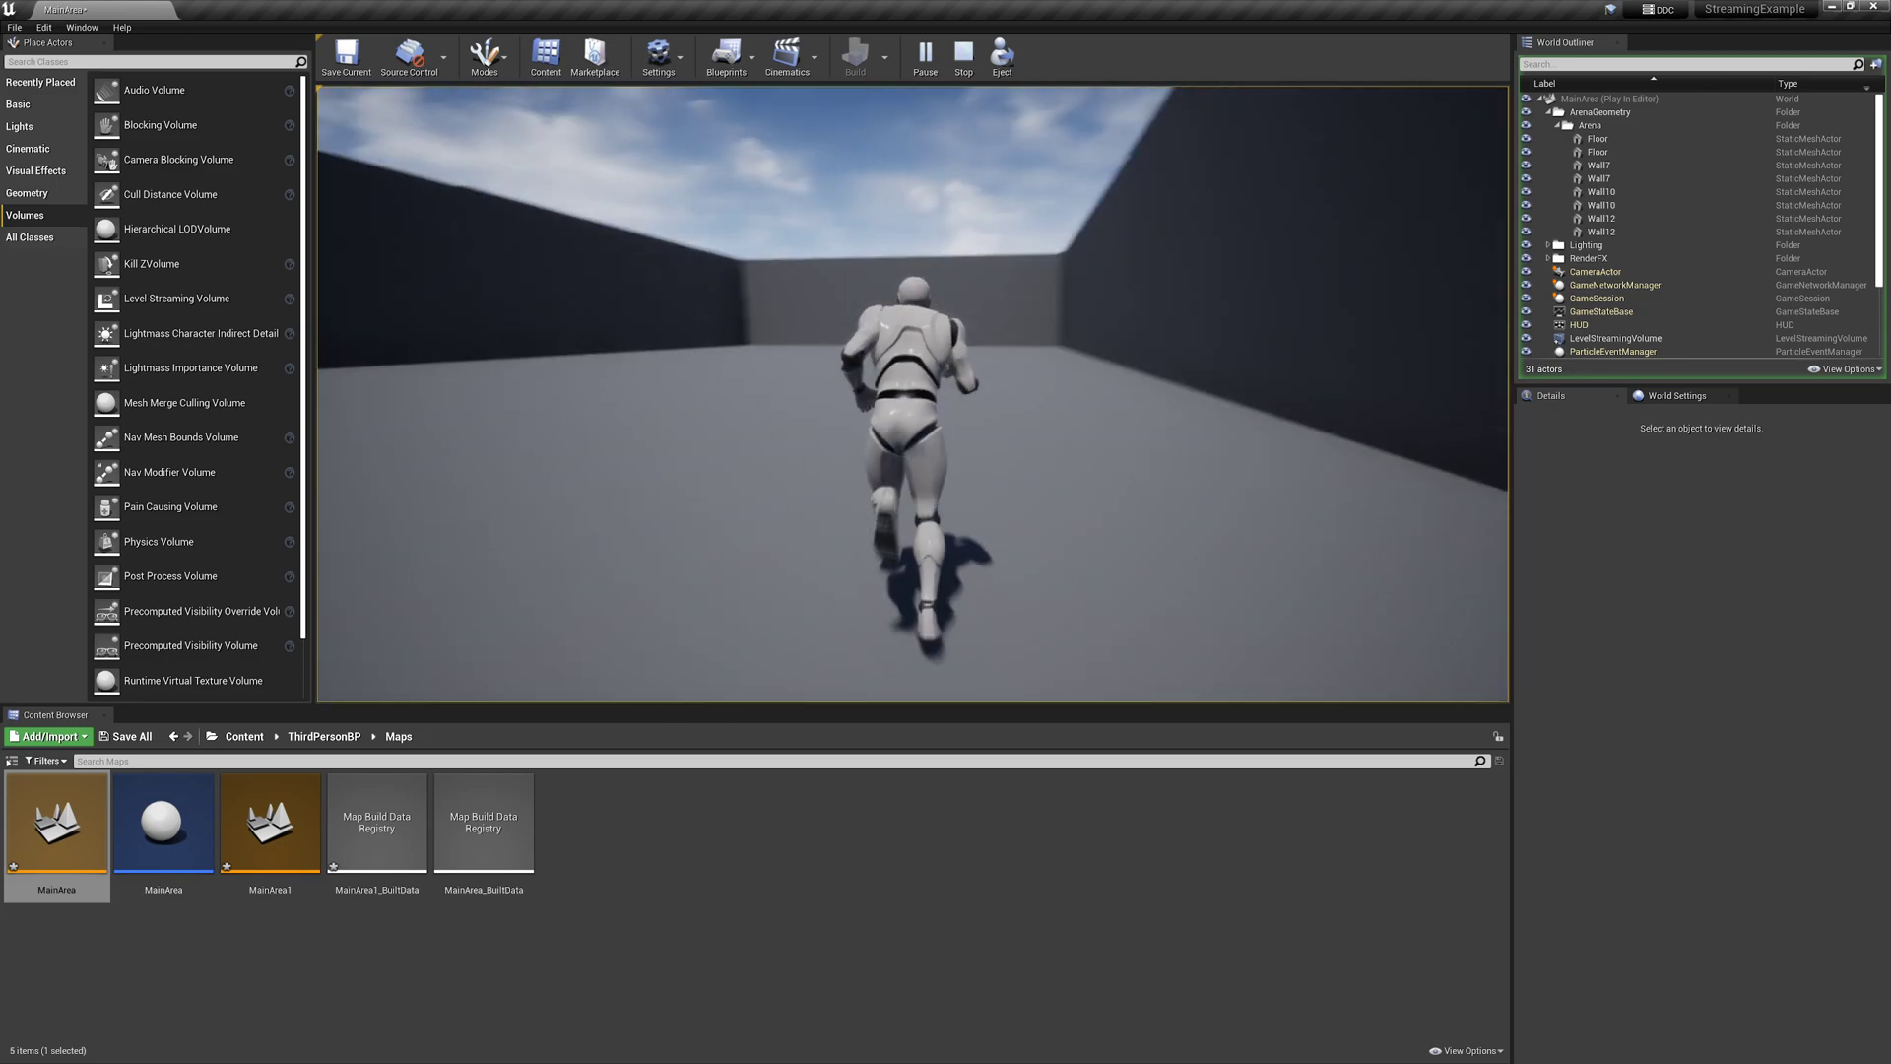
{"action": "key", "text": "w"}
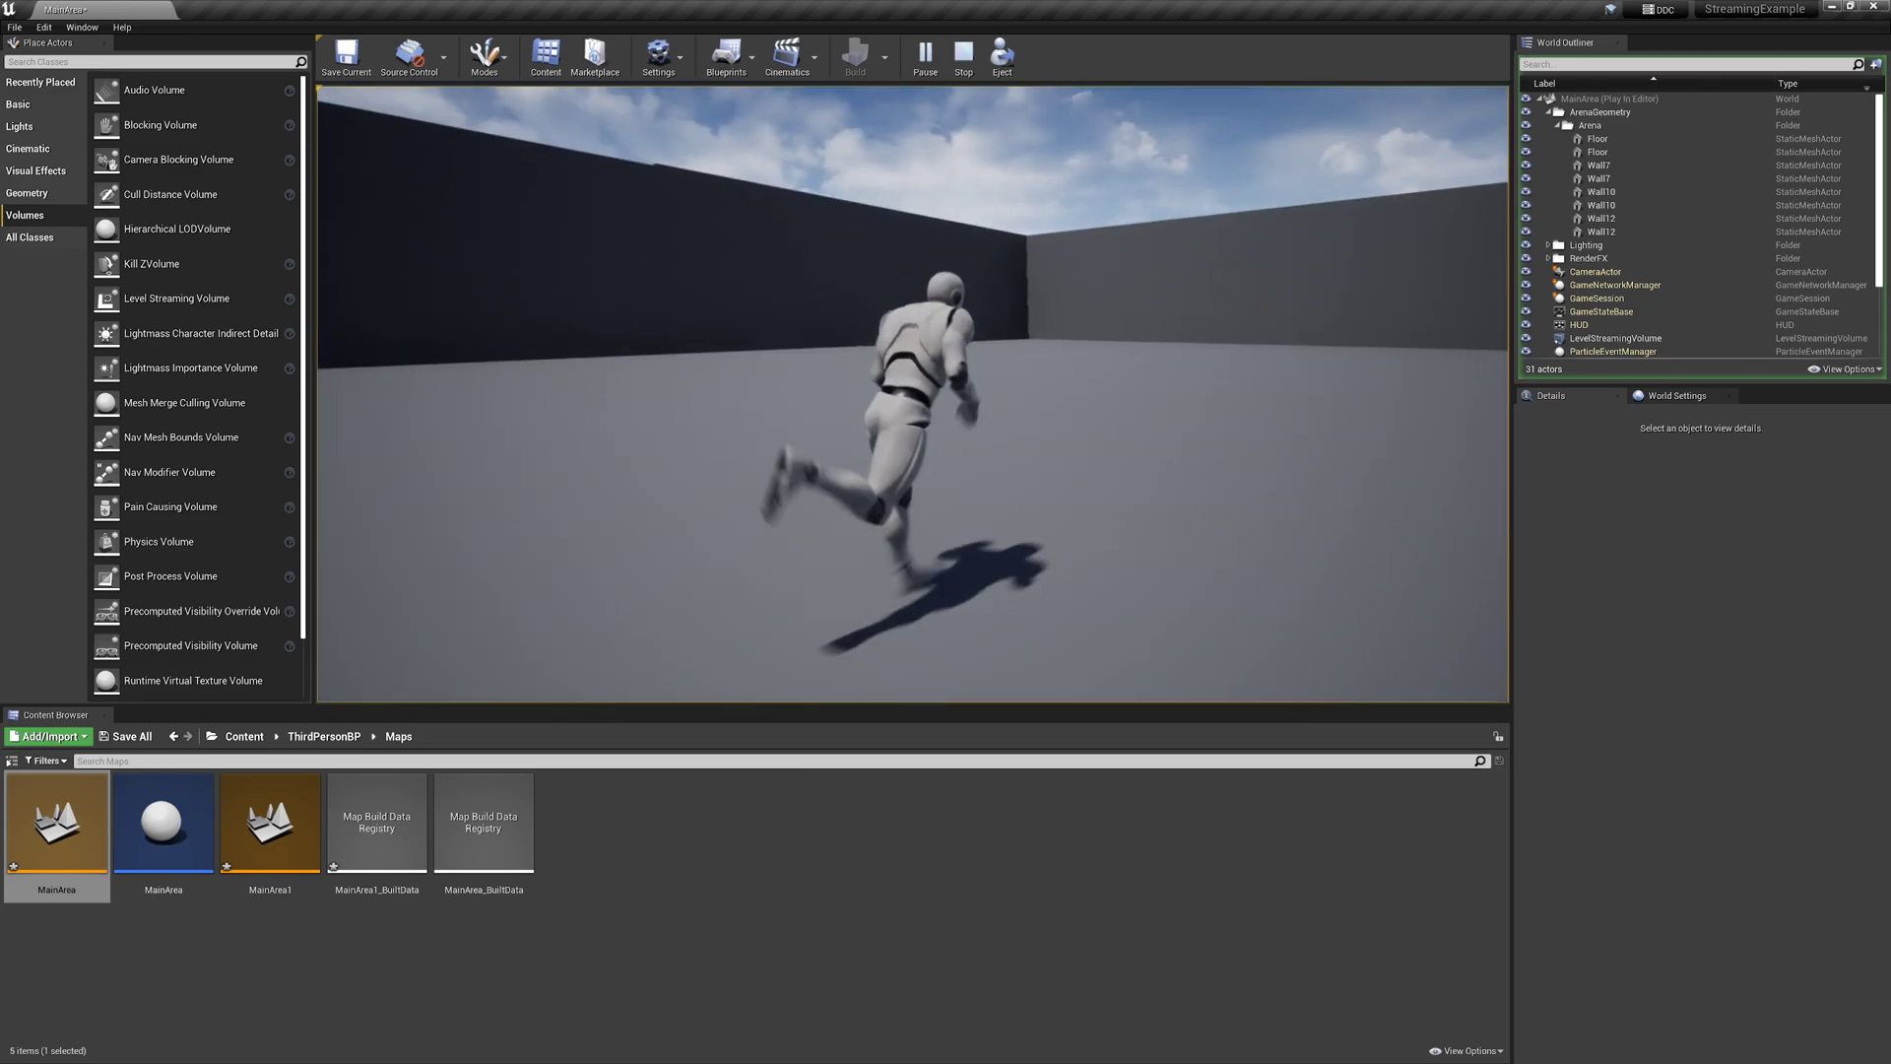
{"action": "key", "text": "w"}
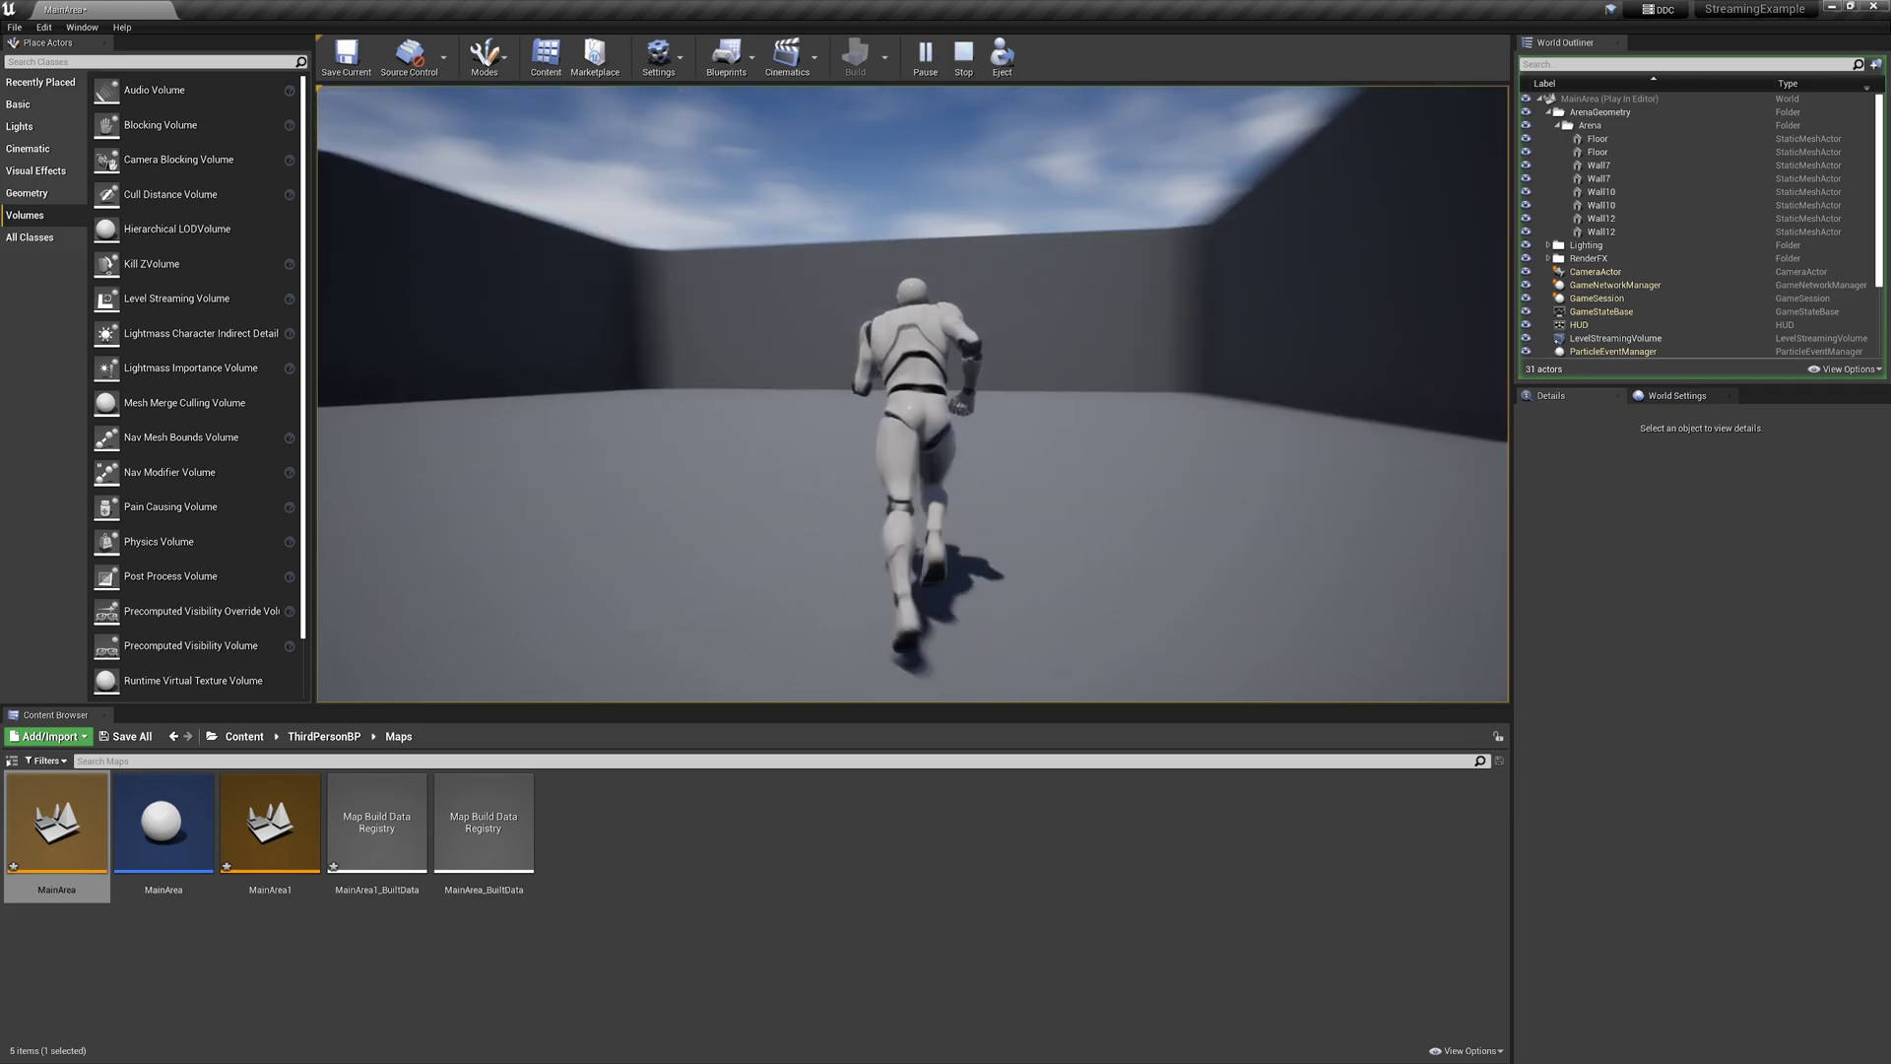
{"action": "key", "text": "w"}
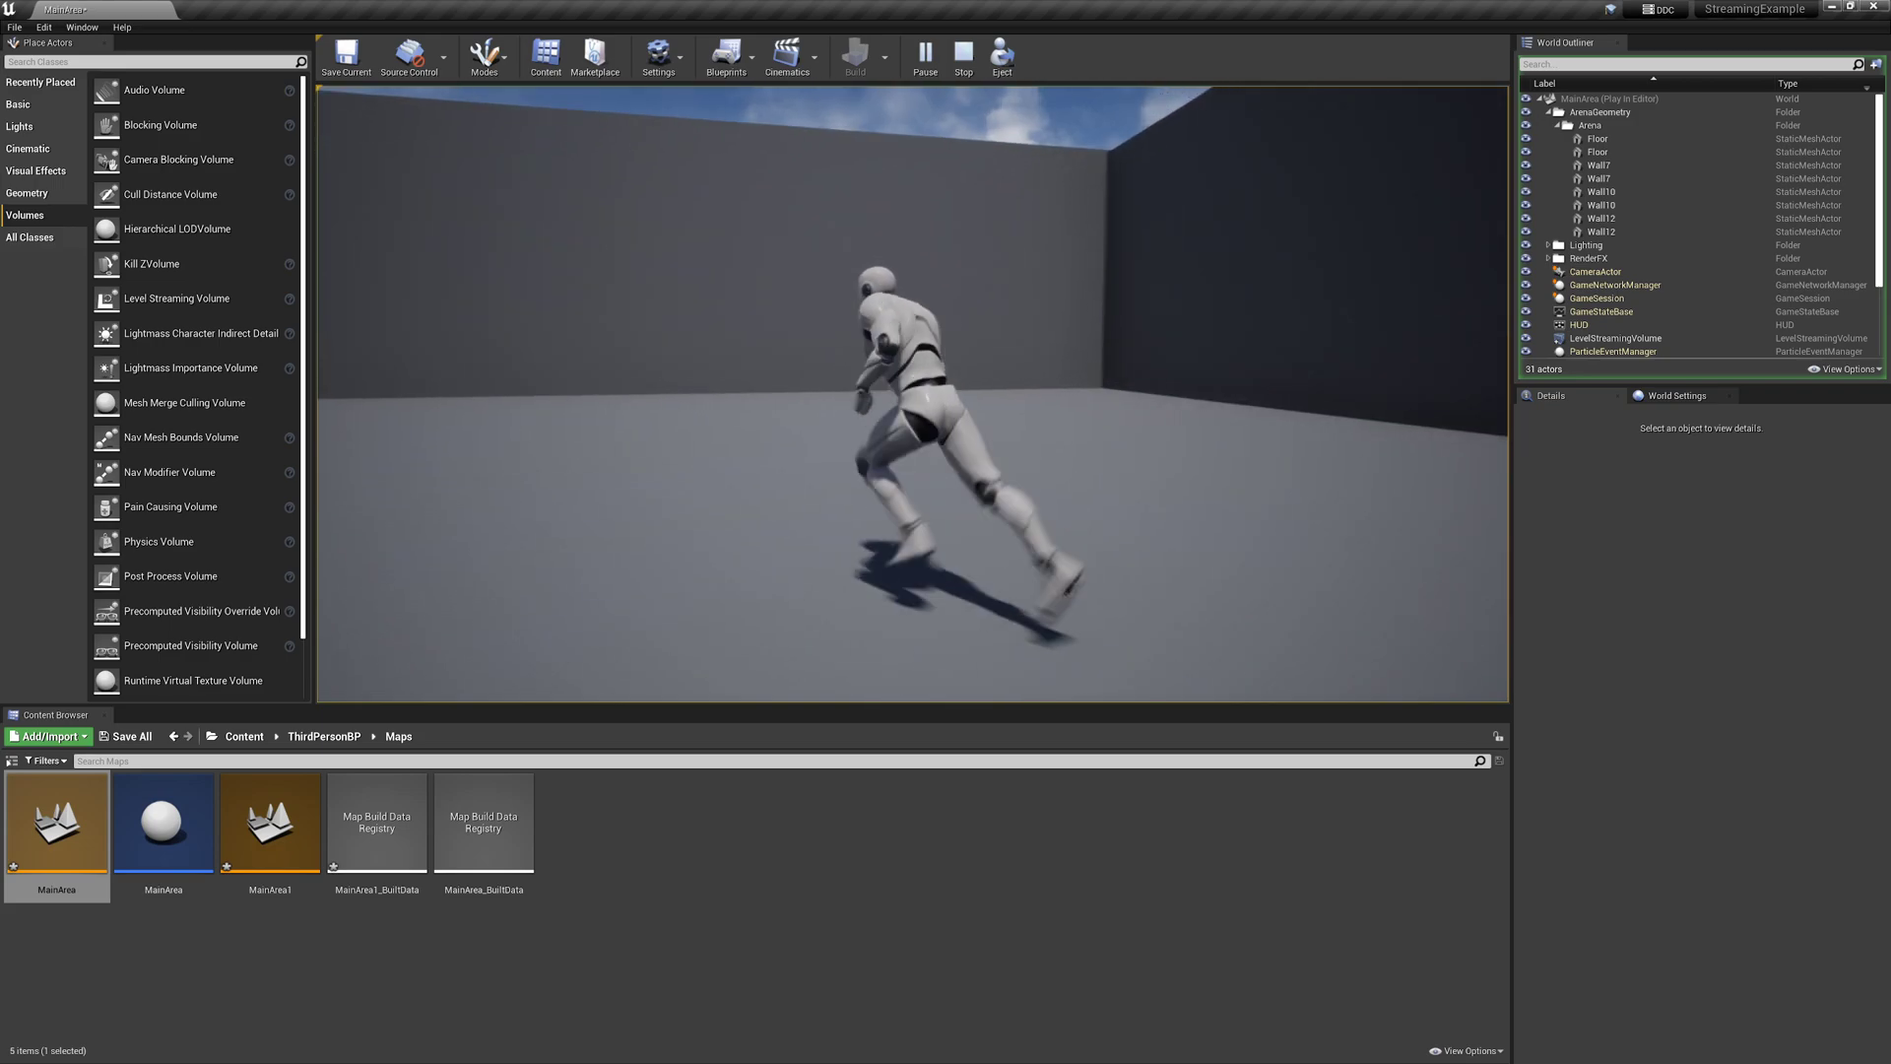
Run back into the volume so MainArea1 streams in, then stop playing
{"action": "key", "text": "w"}
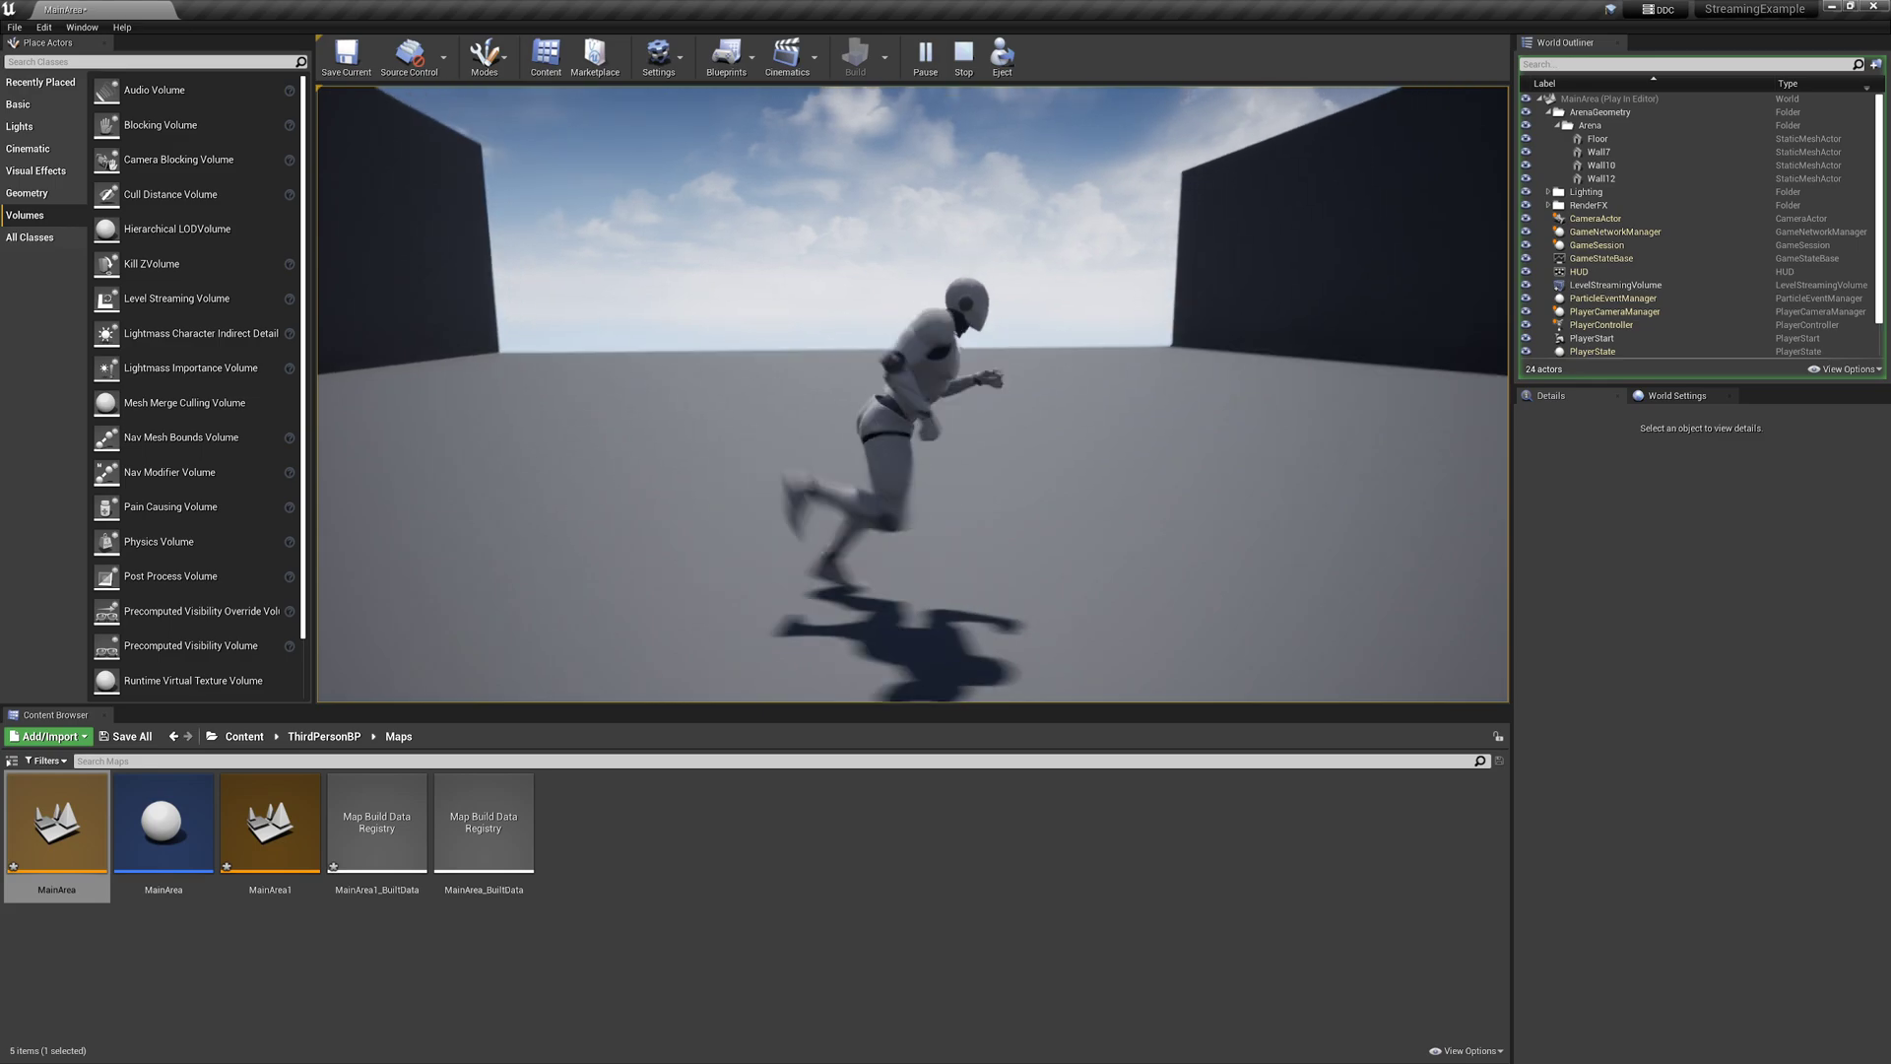
{"action": "key", "text": "w"}
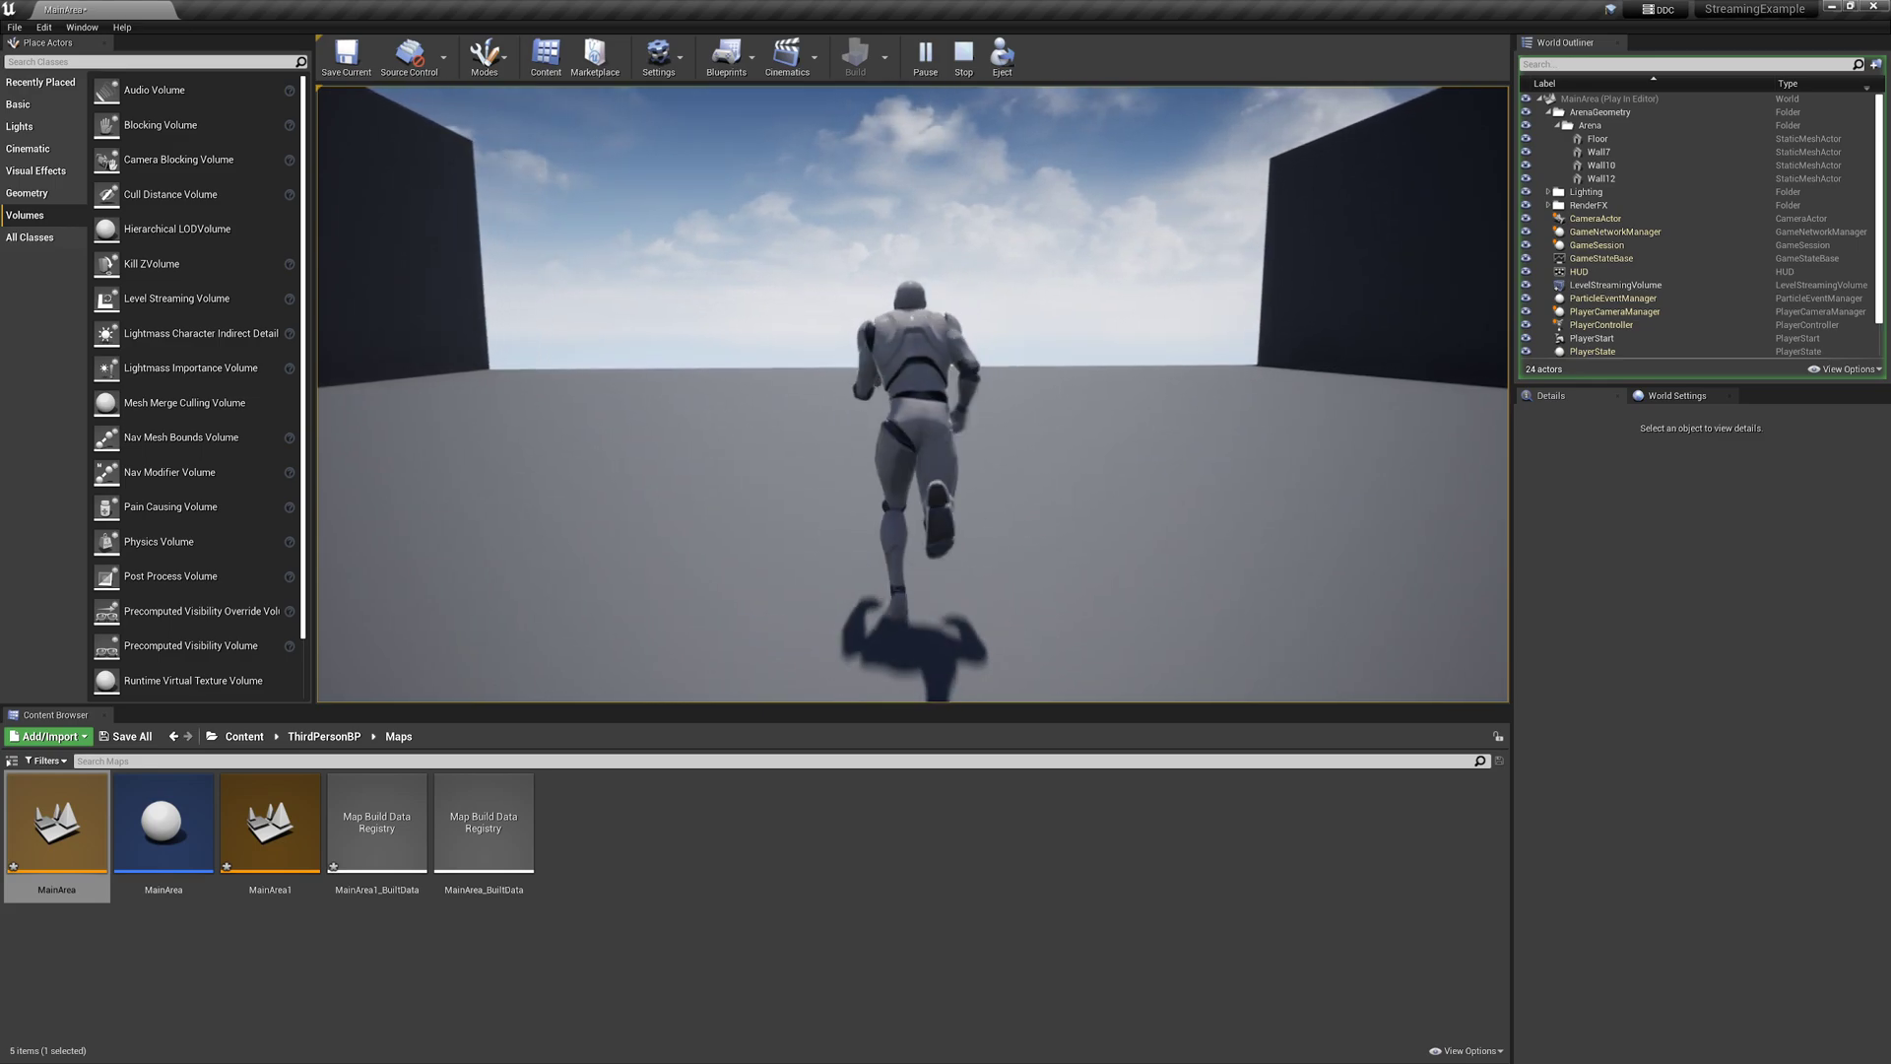
{"action": "key", "text": "w"}
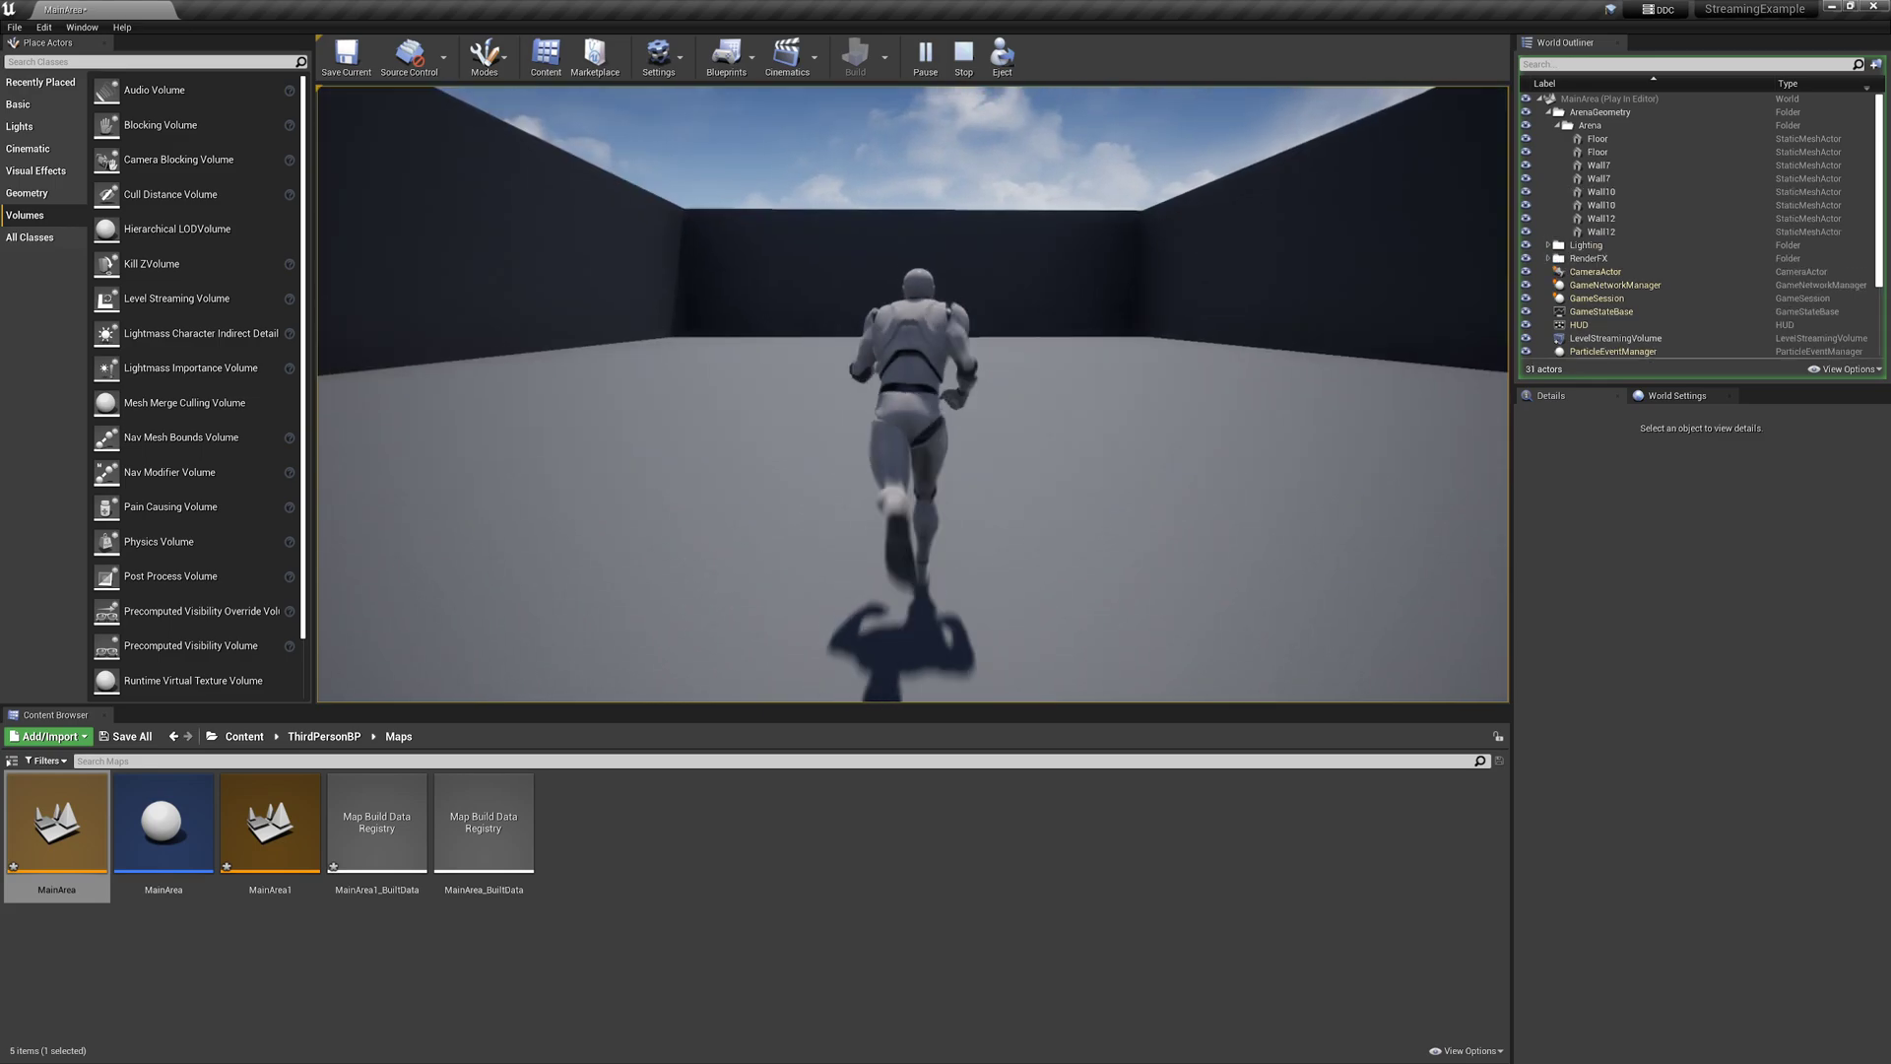
{"action": "key", "text": "Escape"}
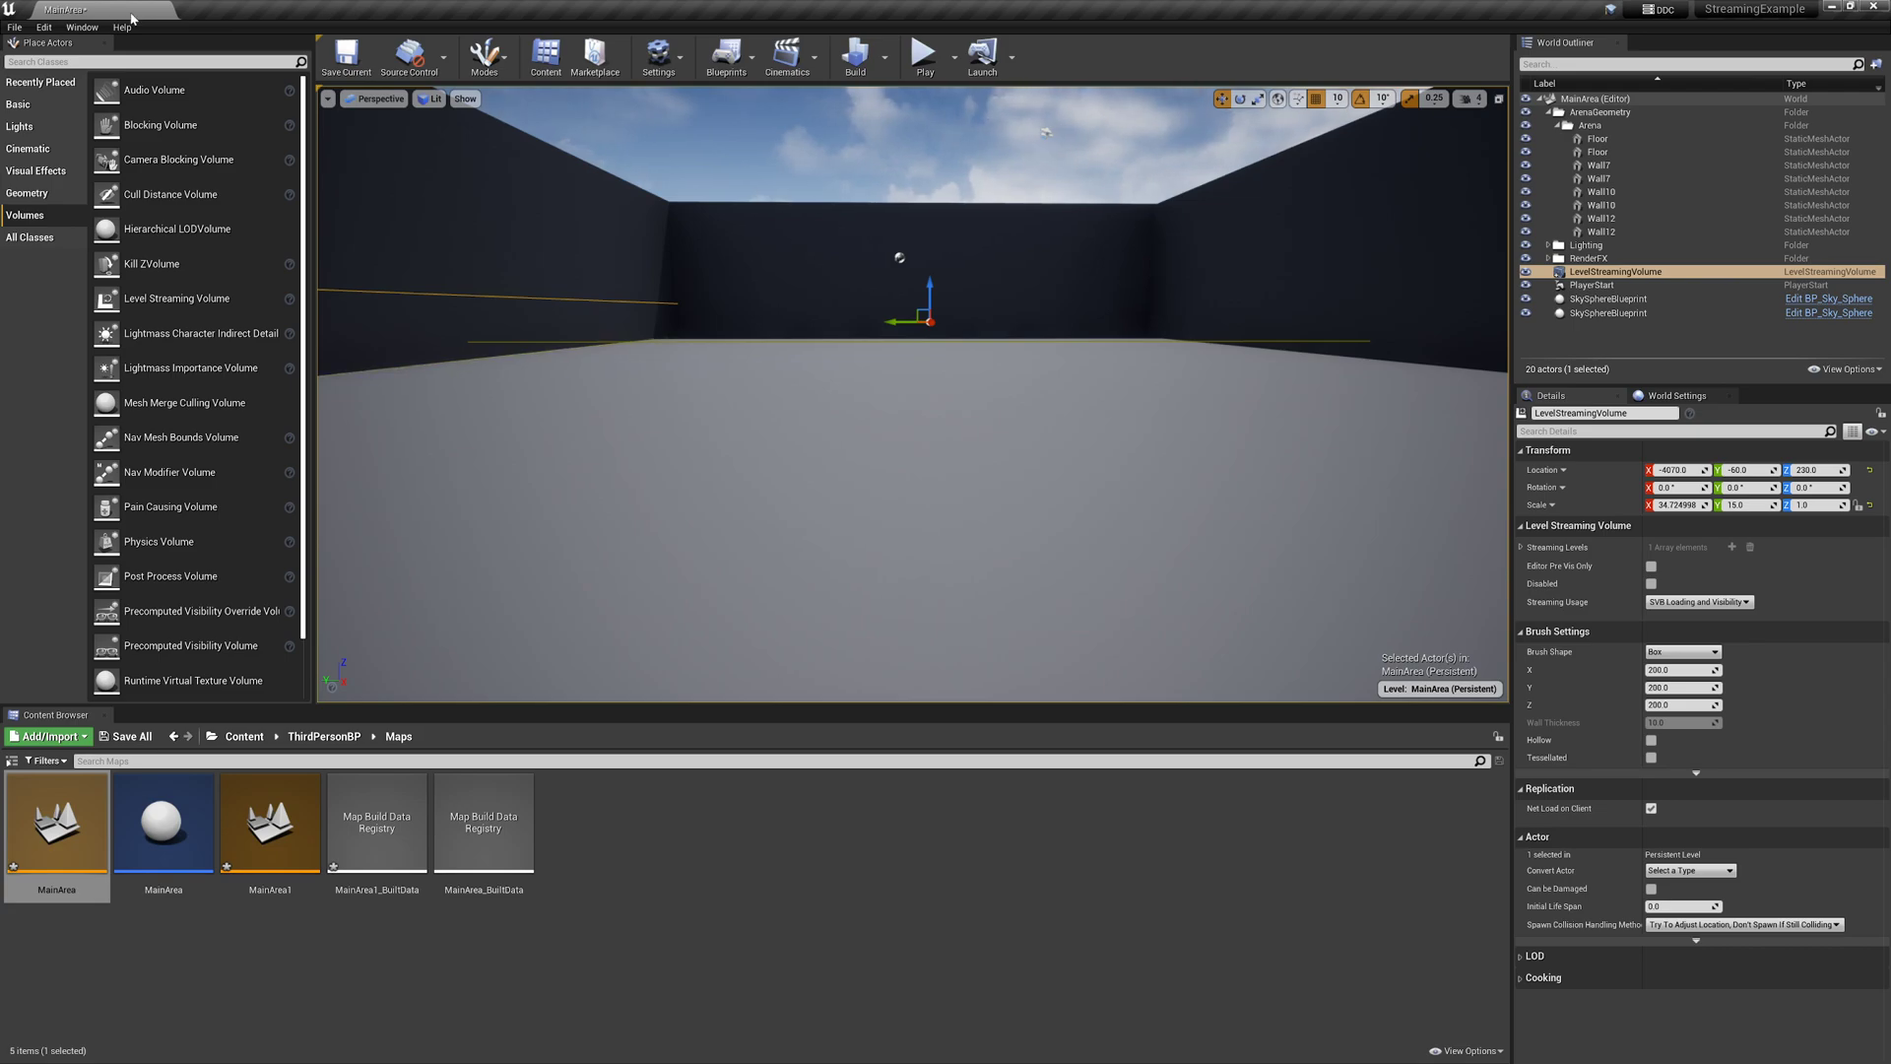
{"action": "left_click", "coordinate": [82, 26]}
{"action": "left_click", "coordinate": [113, 189]}
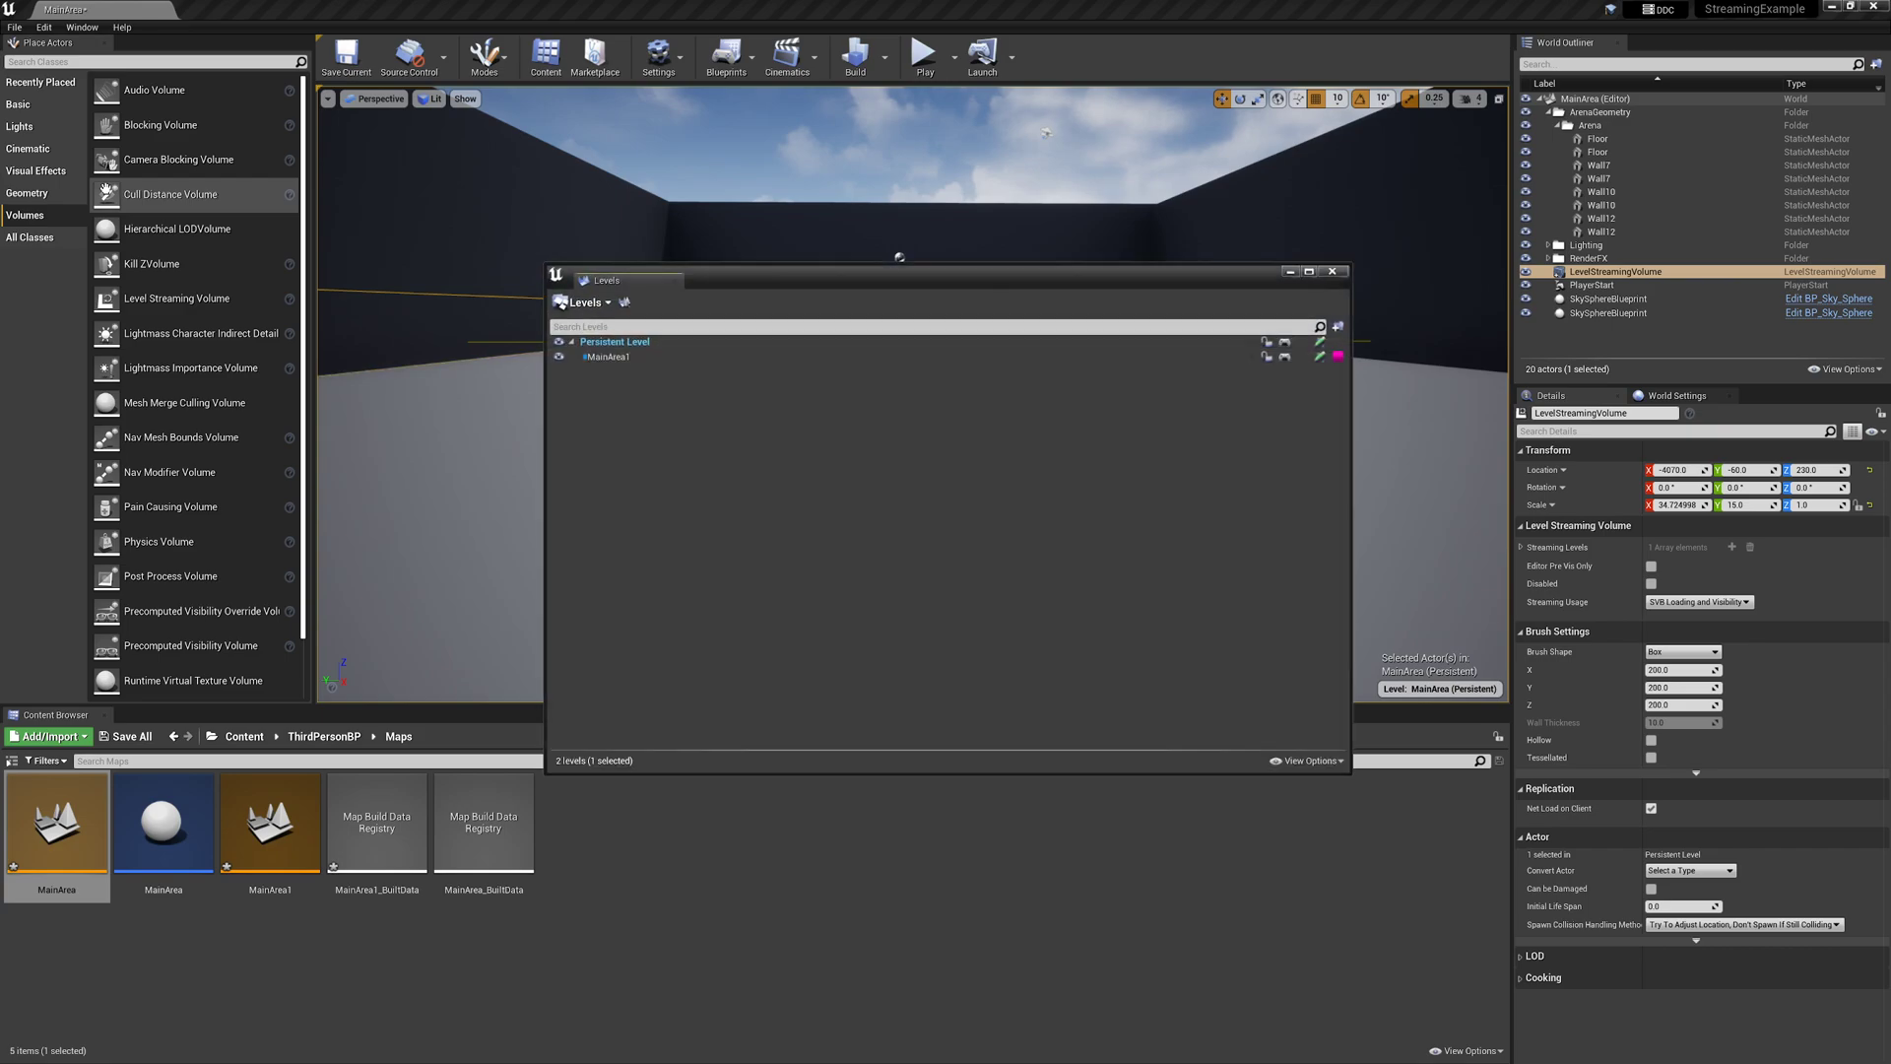
{"action": "left_click", "coordinate": [616, 357]}
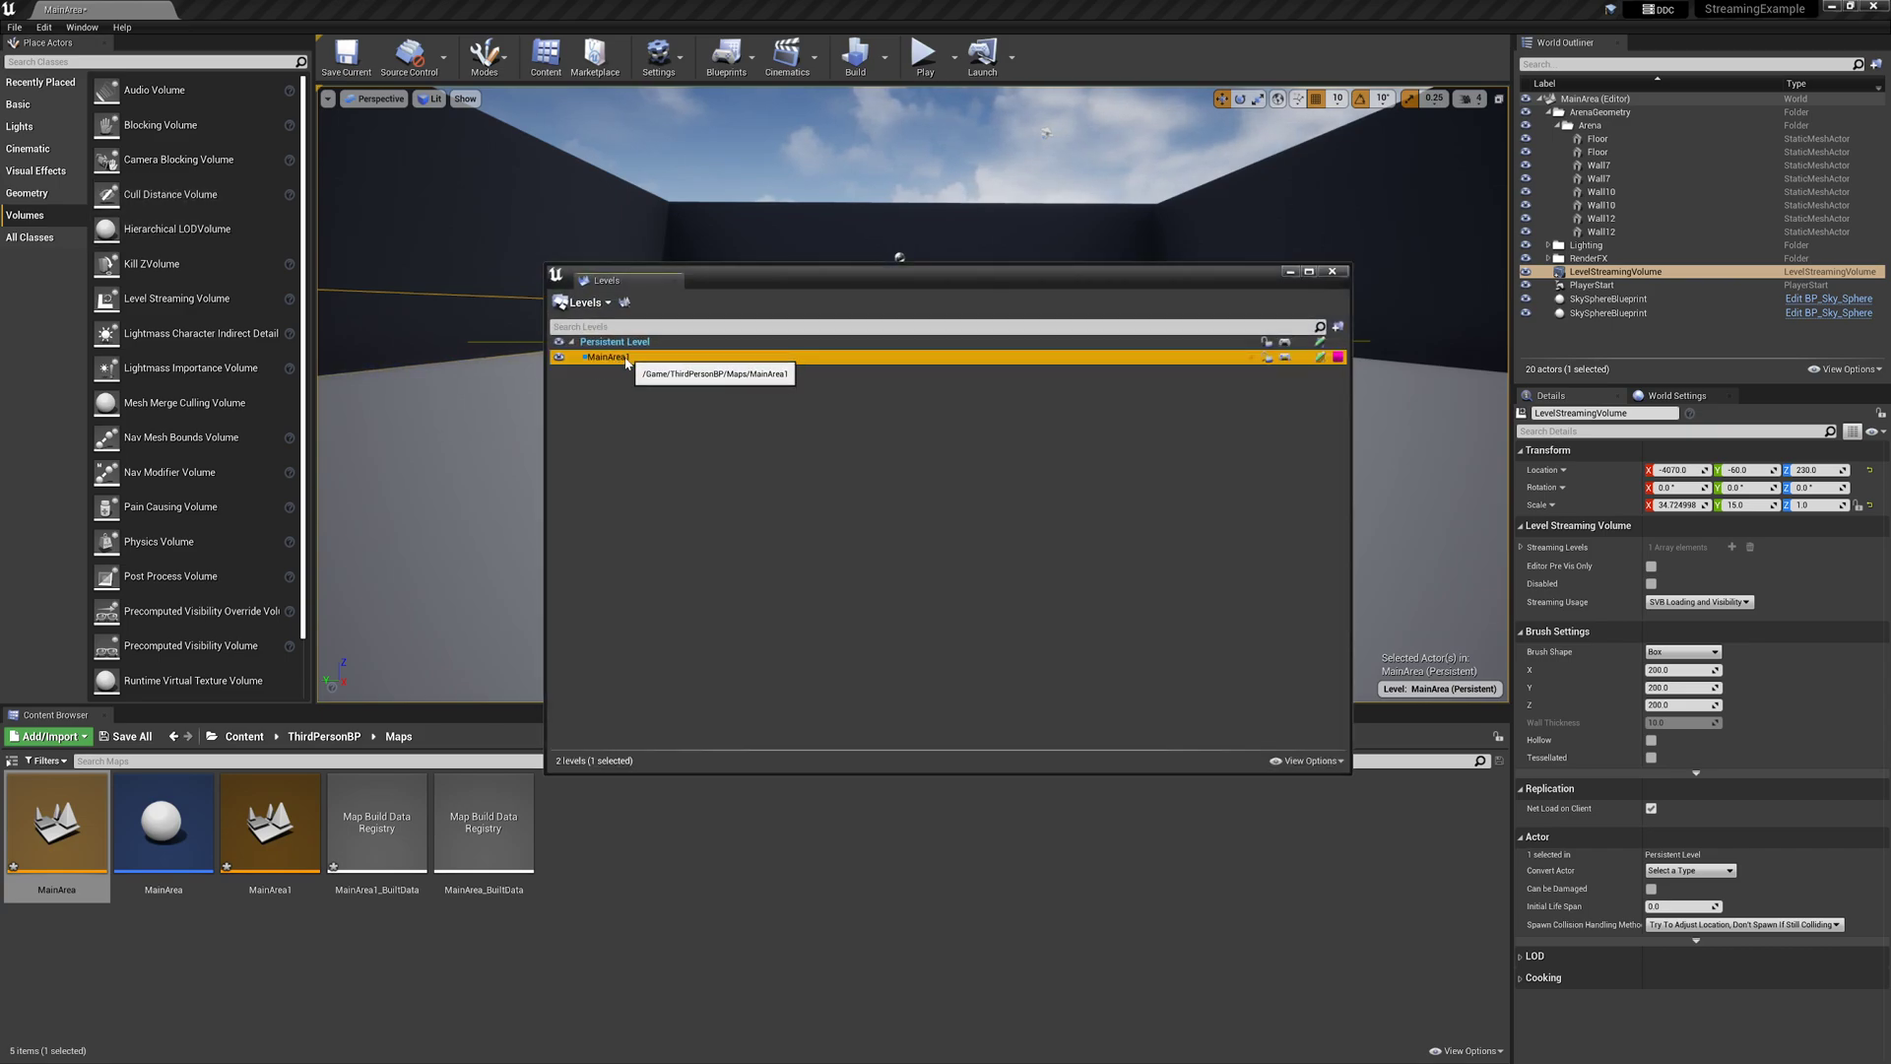
{"action": "left_click", "coordinate": [630, 306]}
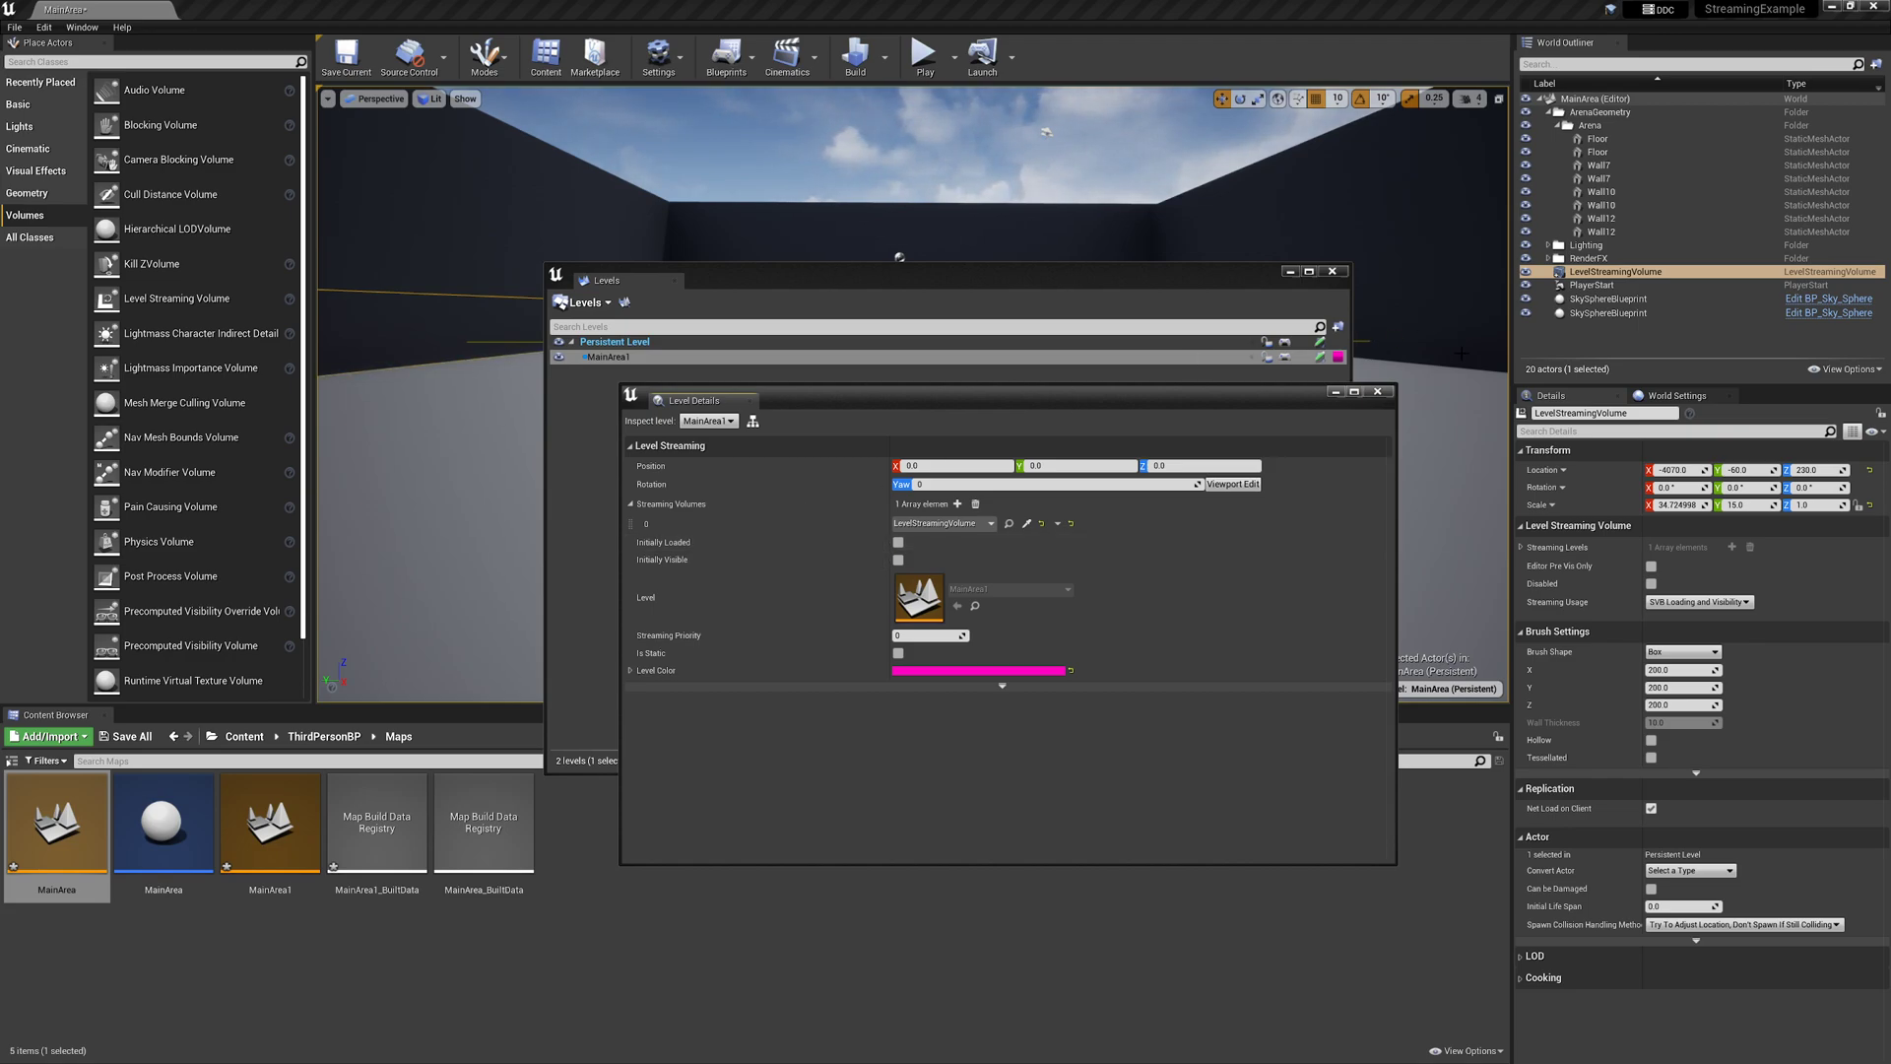
{"action": "left_click", "coordinate": [1377, 391]}
{"action": "left_click", "coordinate": [1331, 270]}
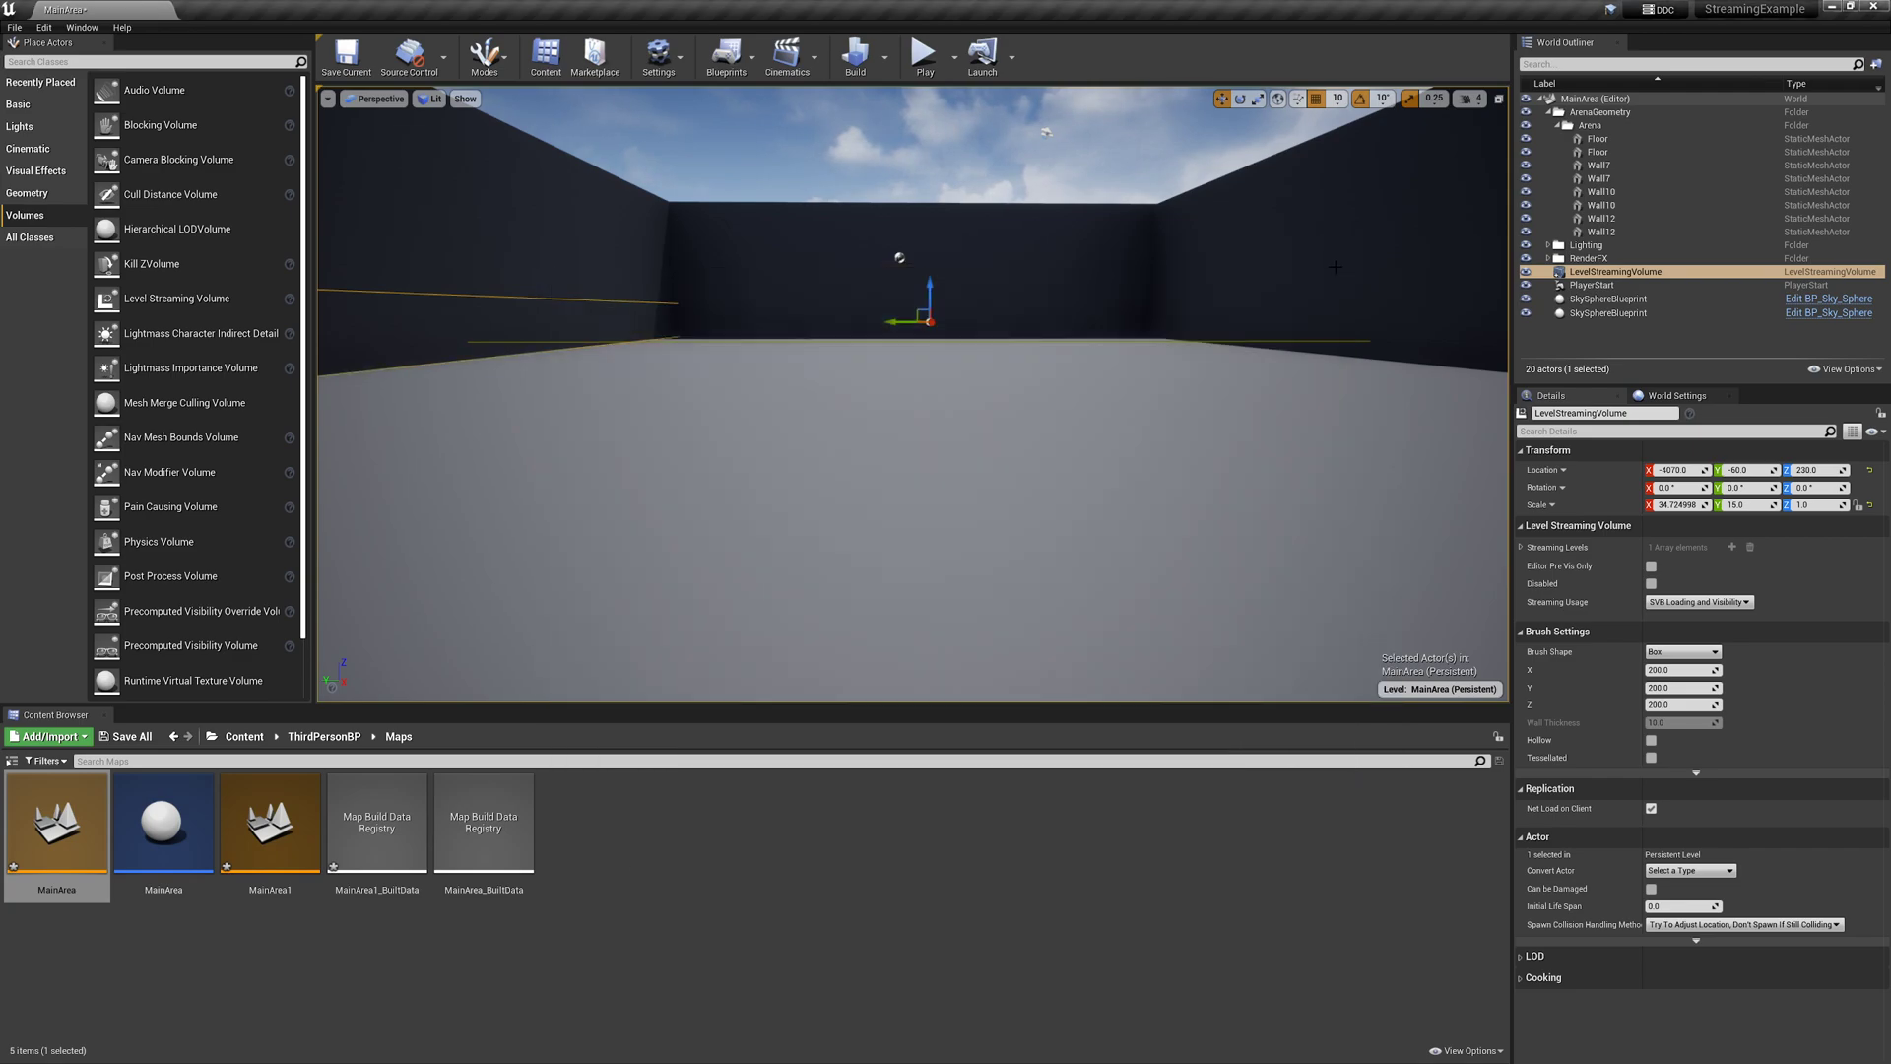